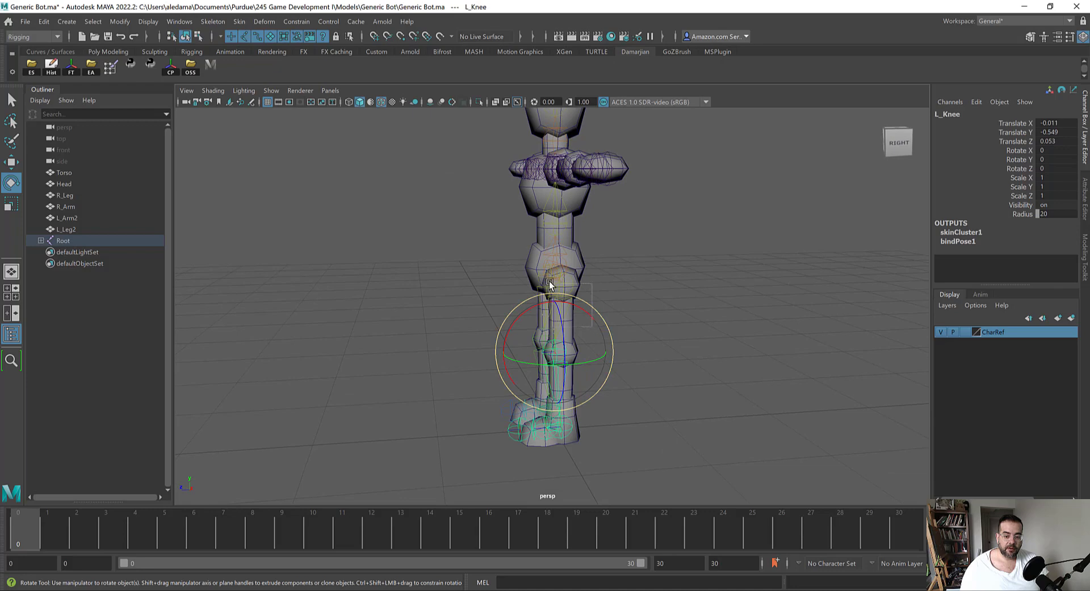
Examine the knee and ankle joints of the existing leg rig from the side and front
click(551, 286)
key(ctrl+z)
drag(591, 316, 551, 287)
key(ctrl+z)
scroll(586, 397, up, 5)
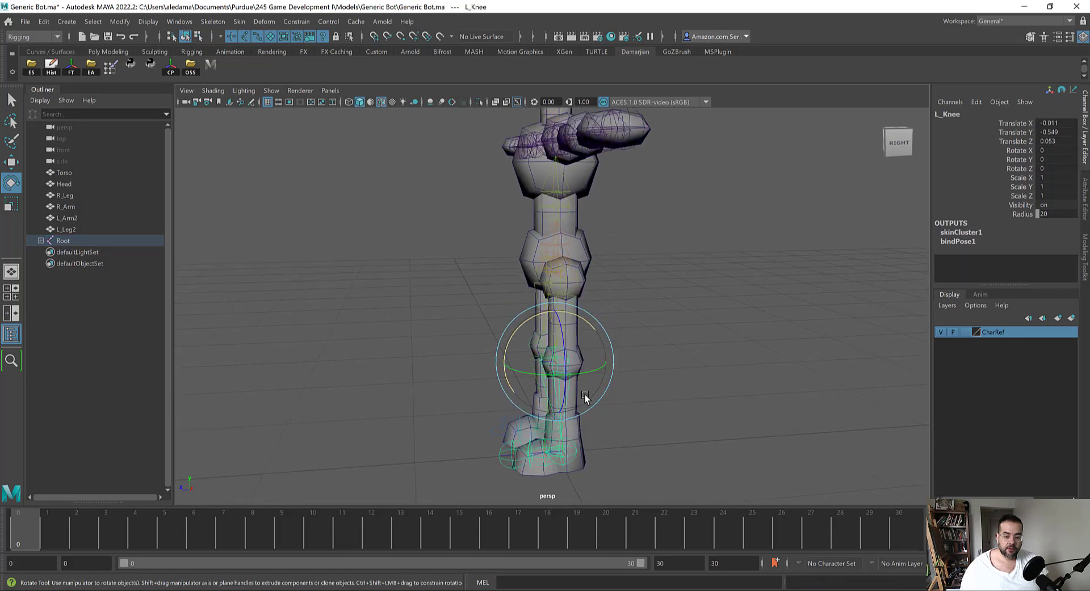
click(608, 395)
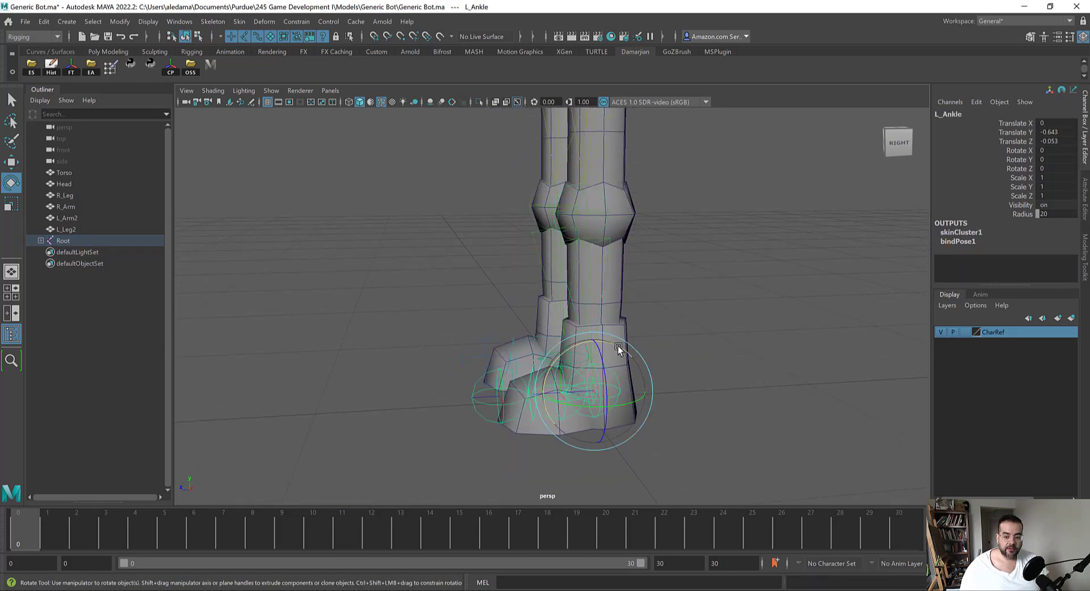
alt+drag(661, 316, 622, 260)
scroll(622, 260, down, 5)
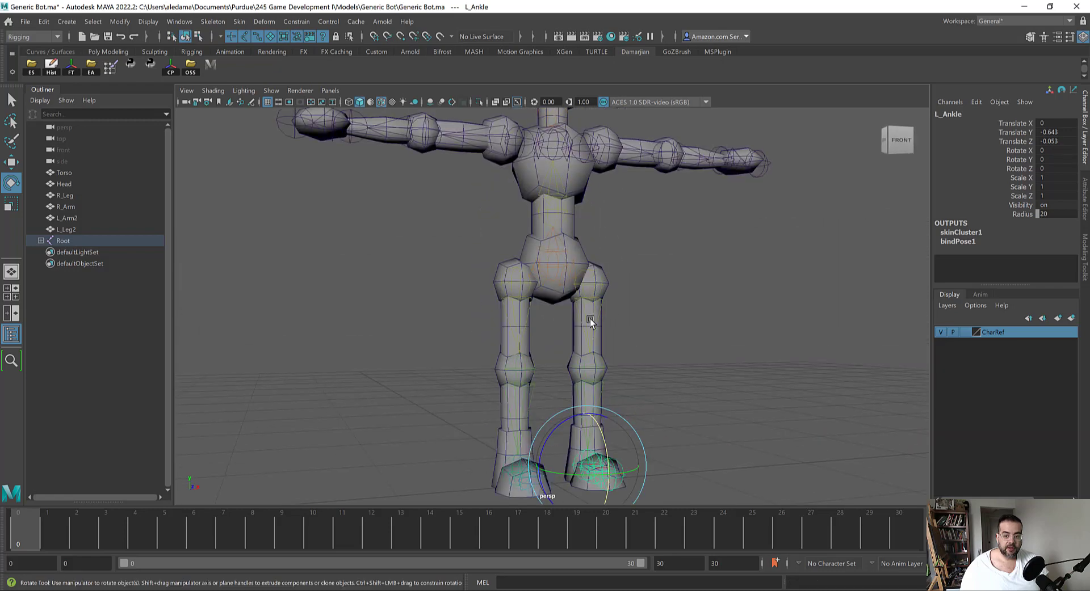
Delete the existing Root joint hierarchy and clear all construction history from the scene
click(62, 240)
key(Delete)
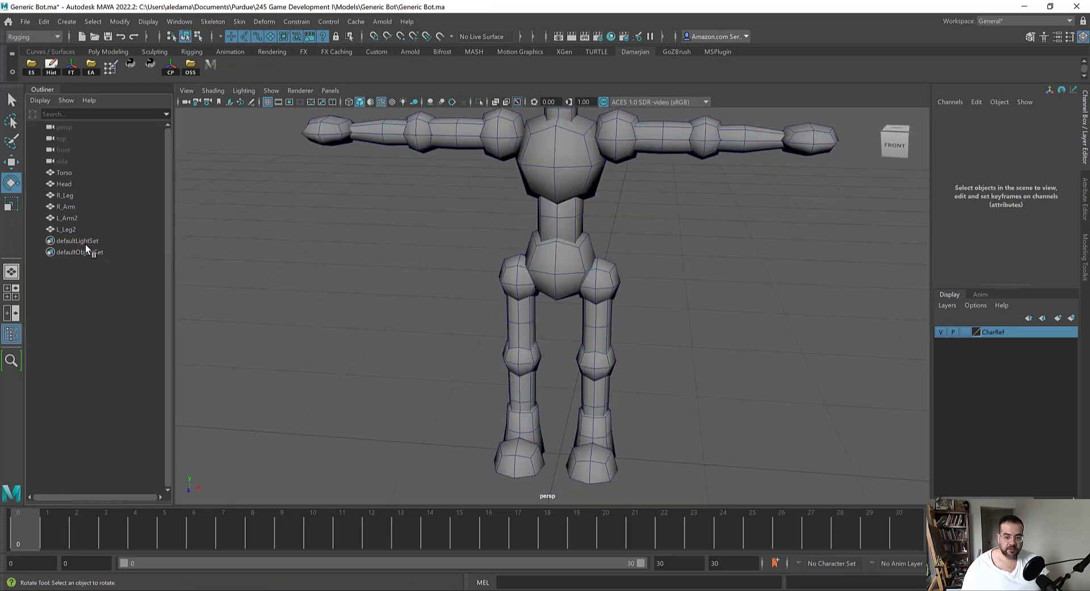
scroll(291, 282, down, 4)
click(44, 21)
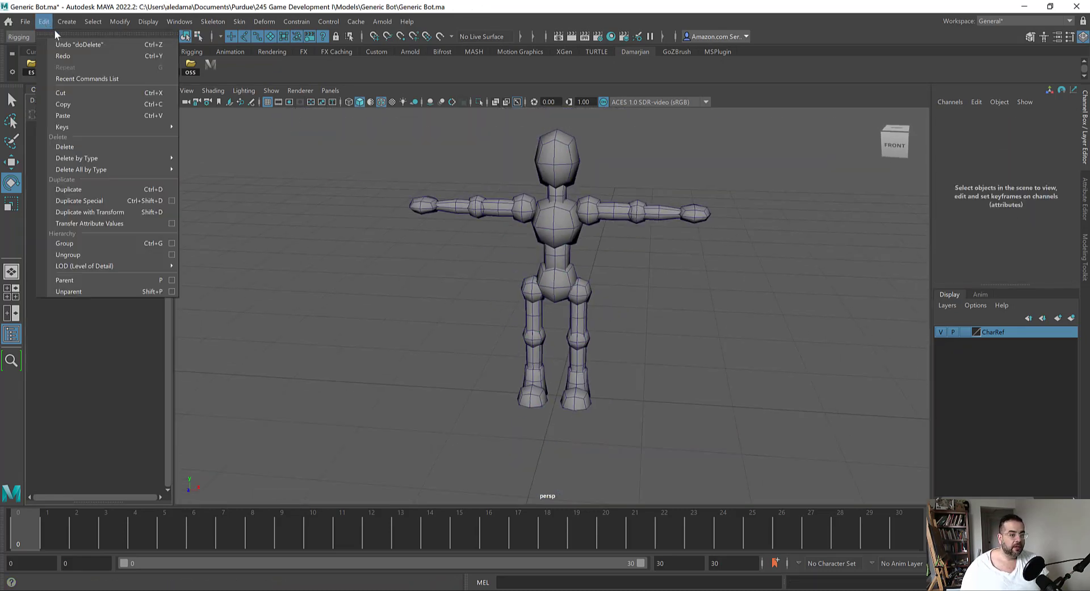
mouse_move(101, 169)
click(196, 169)
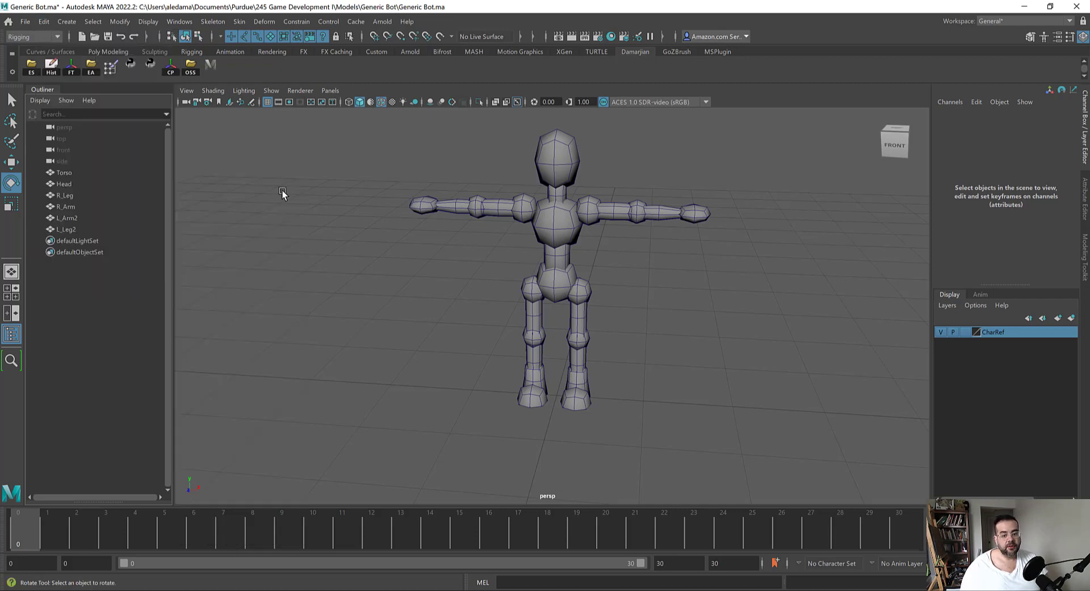
drag(530, 268, 601, 321)
alt+drag(529, 304, 571, 306)
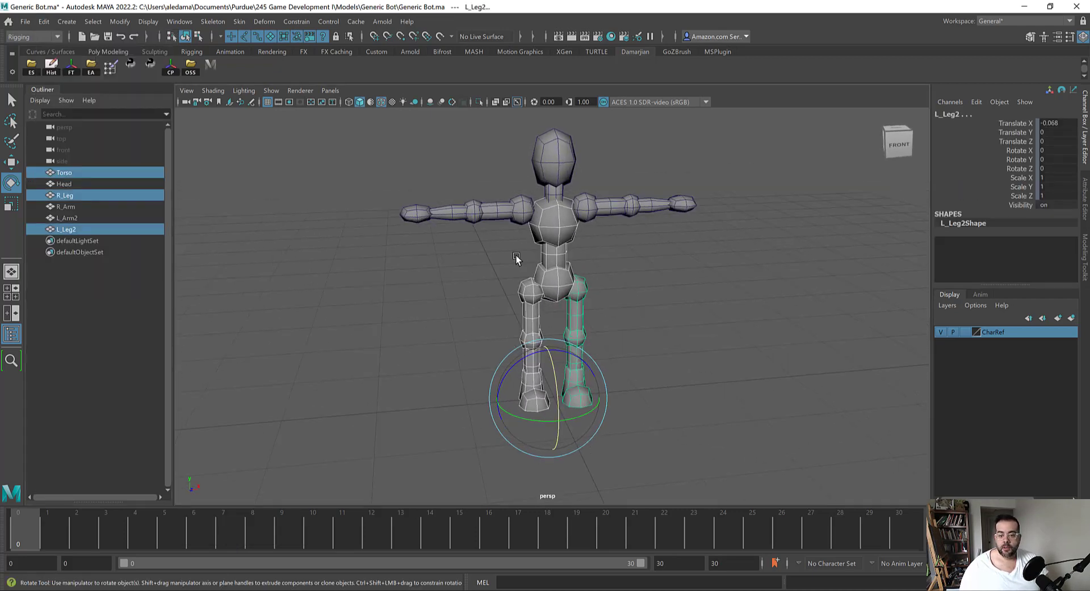
click(395, 260)
alt+drag(467, 307, 457, 301)
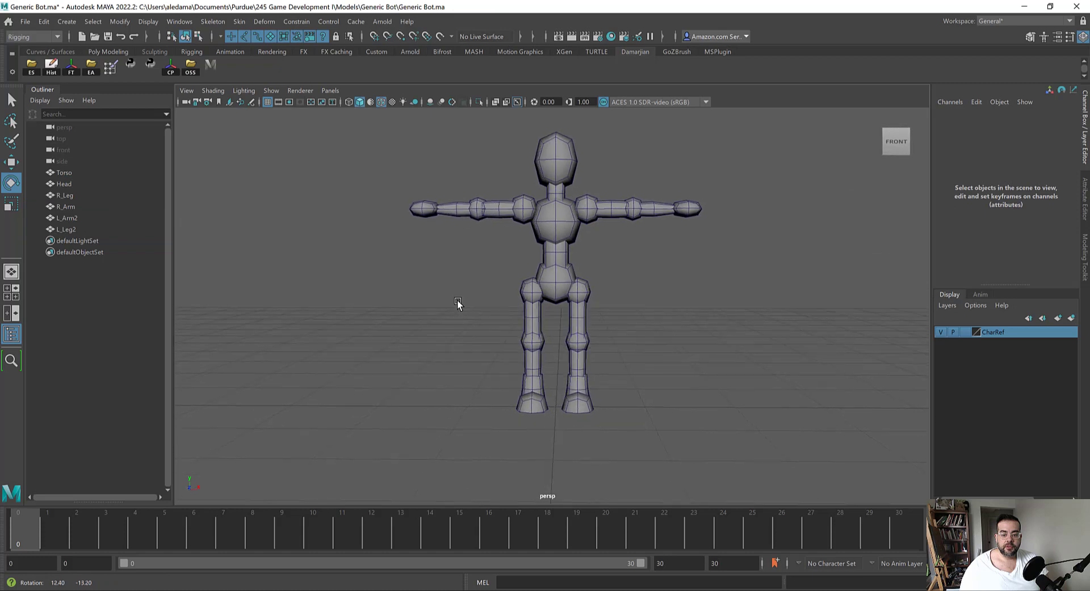
Switch to the front orthographic view and show the whole robot in a full-screen viewport
key(space)
click(632, 243)
drag(634, 243, 619, 275)
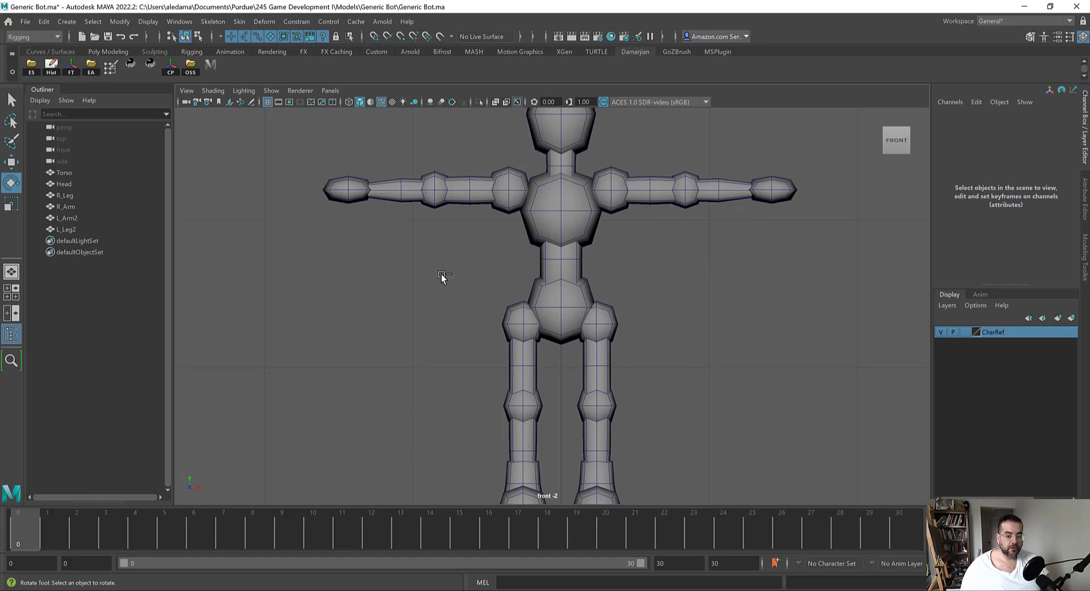
key(ctrl+space)
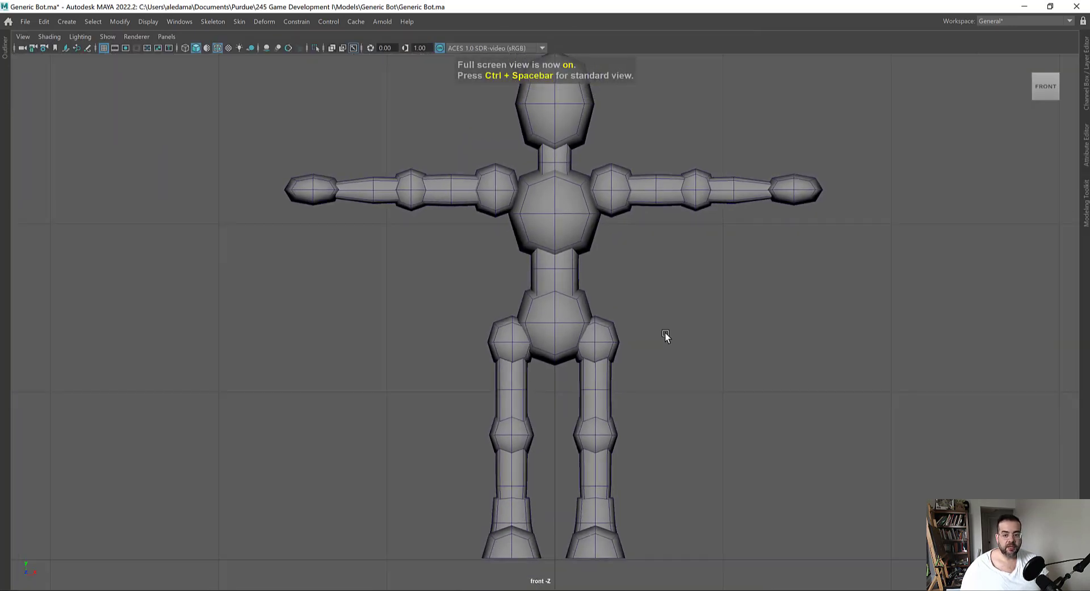
alt+middle_drag(665, 333, 573, 390)
alt+right_drag(610, 360, 459, 362)
alt+middle_drag(460, 362, 536, 323)
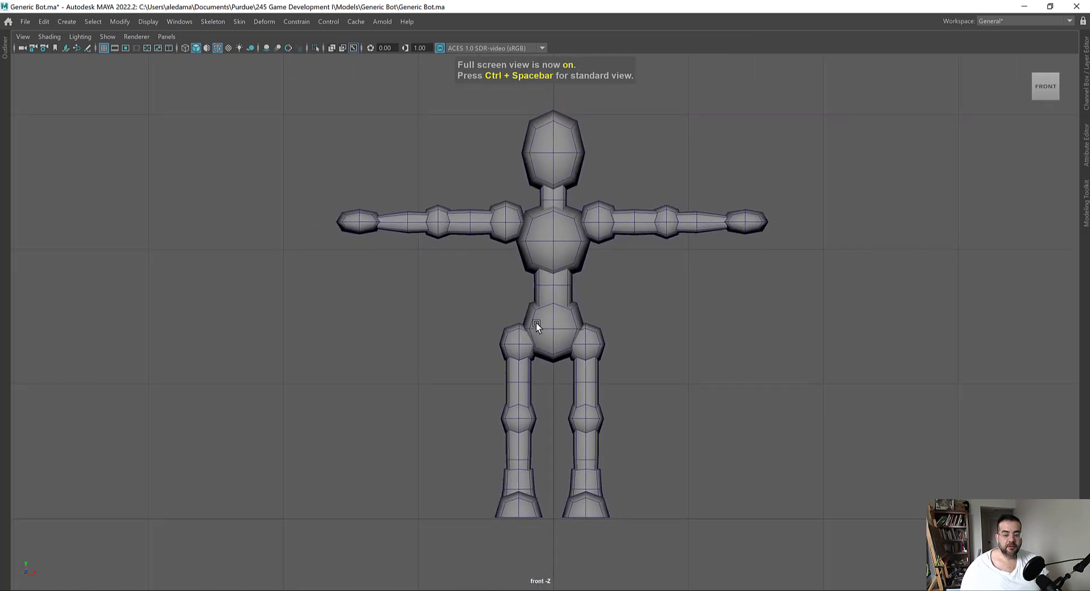
key(ctrl+space)
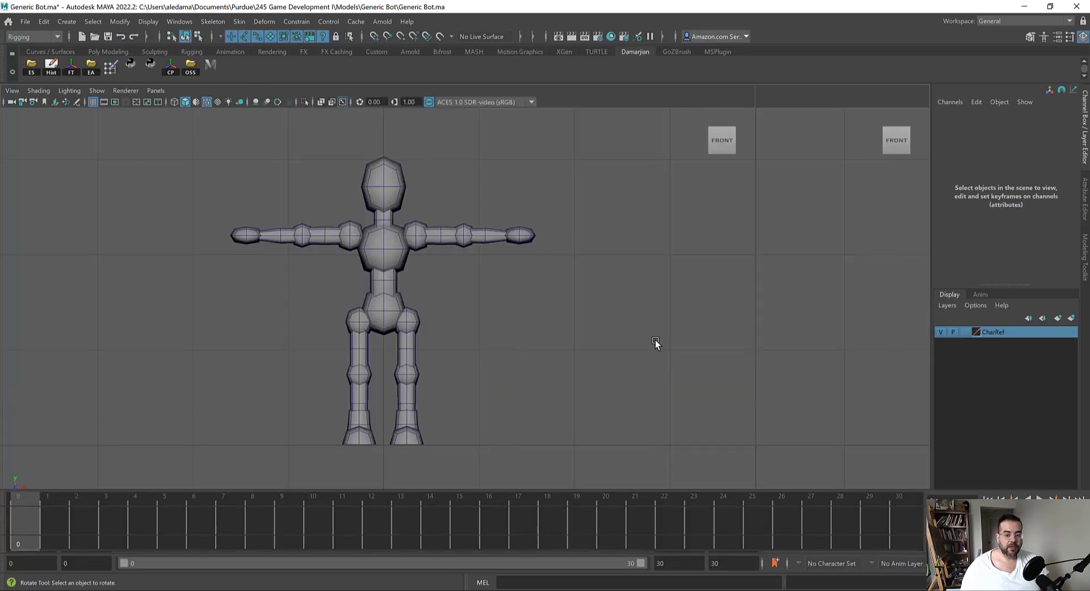
key(ctrl+space)
scroll(644, 328, up, 5)
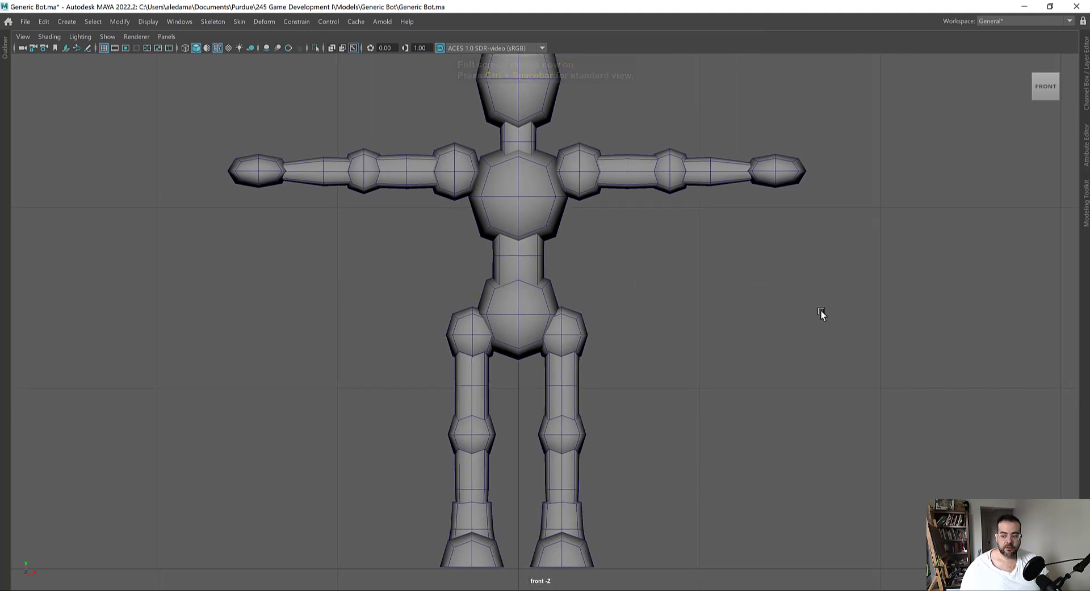
key(space)
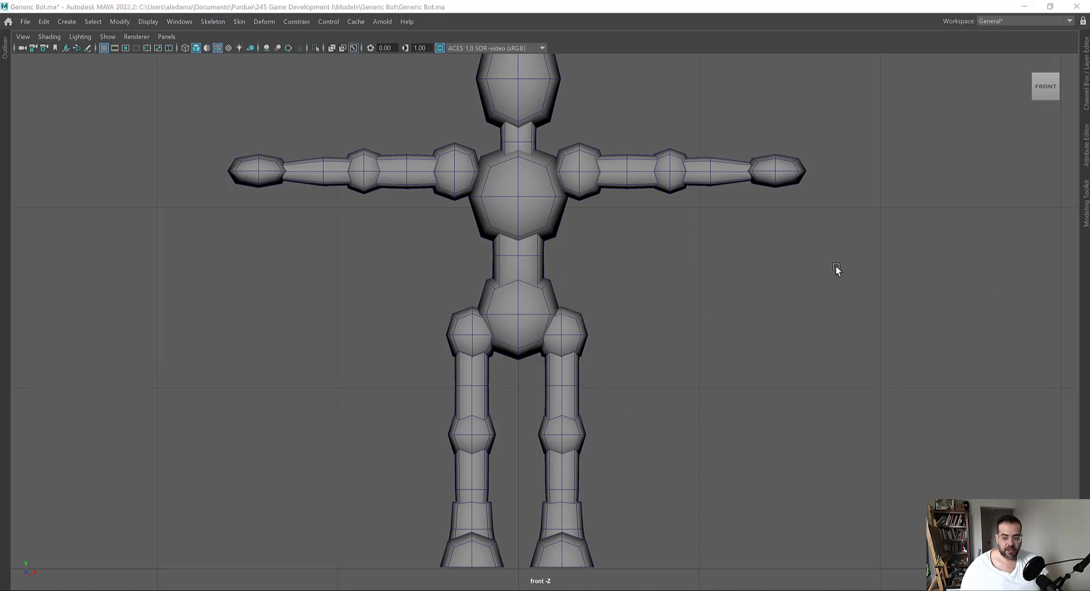
key(space)
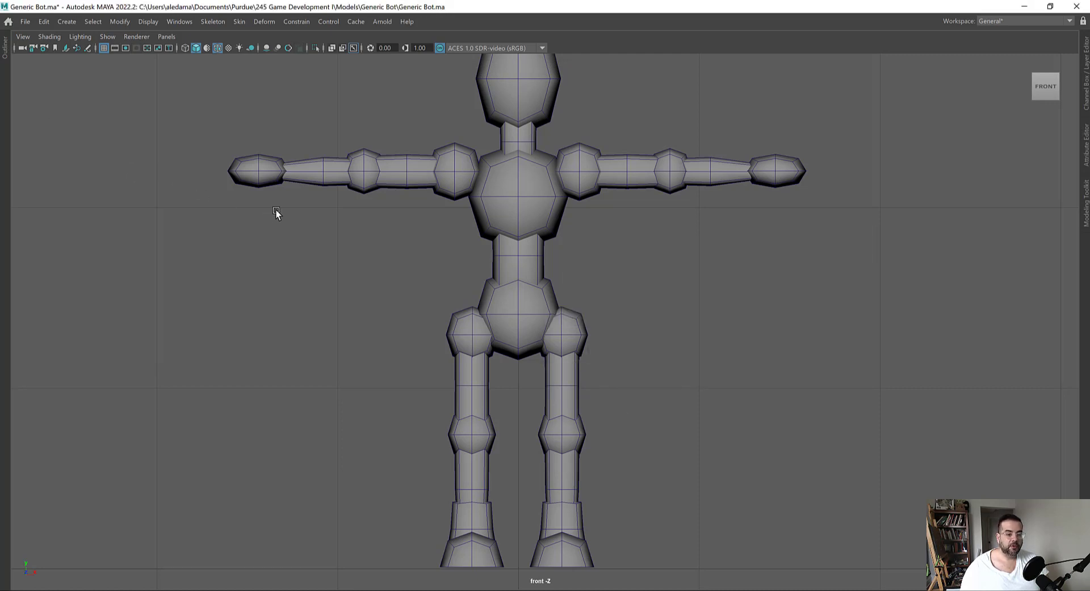
key(ctrl+space)
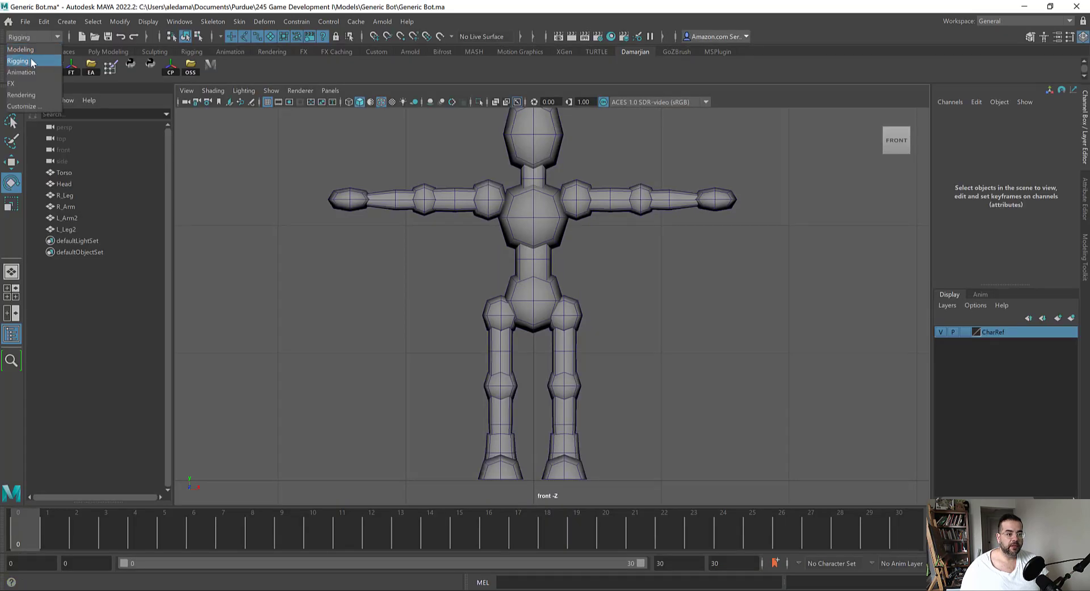
Create a single joint at the centre of the robot's pelvis in the front view with Create Joints
click(213, 22)
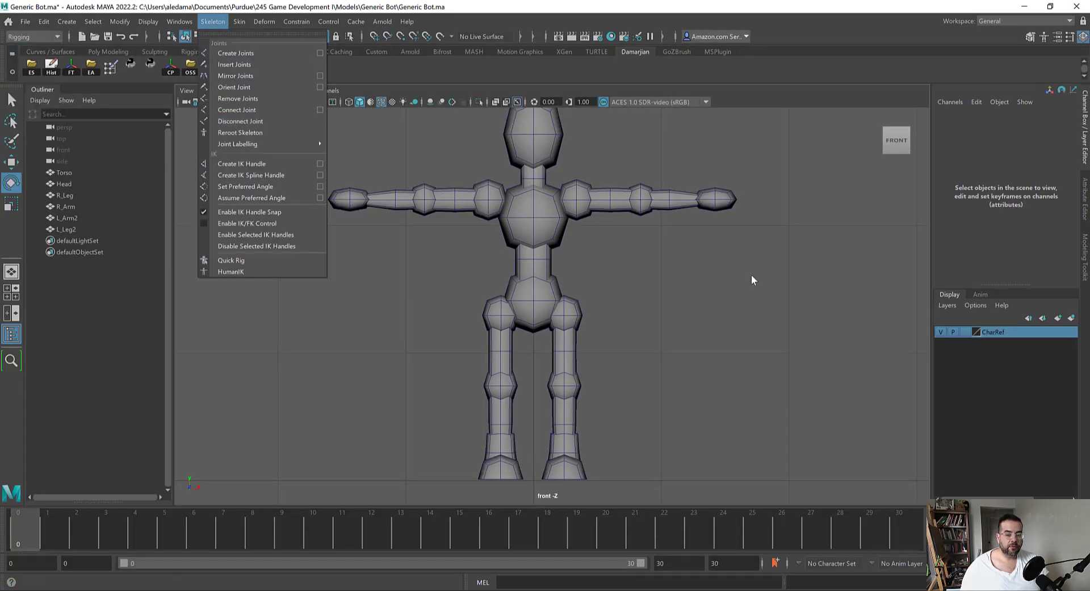
key(ctrl+space)
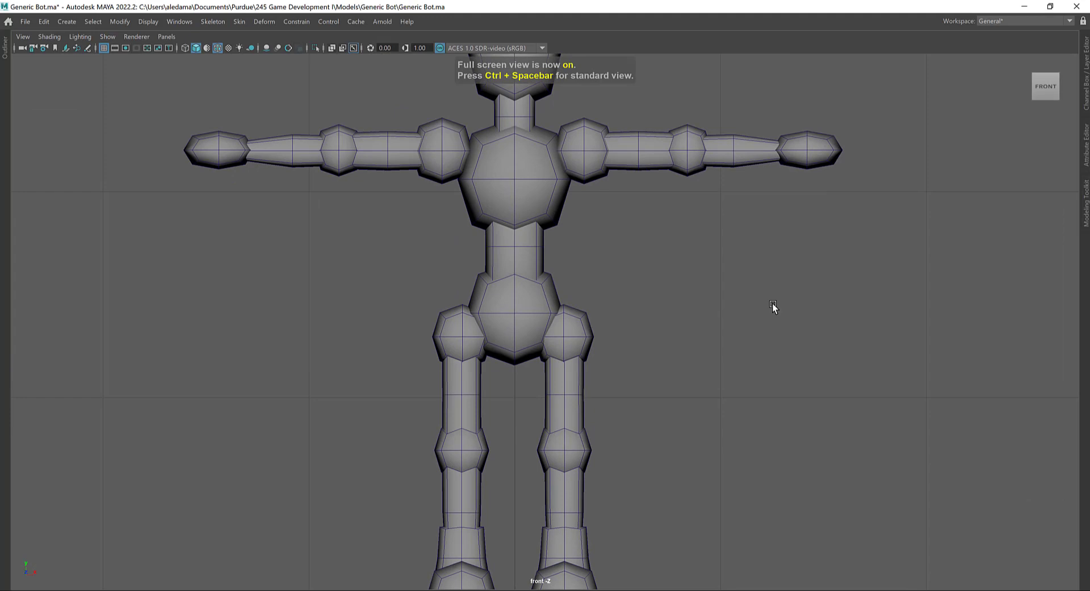
key(space)
click(722, 330)
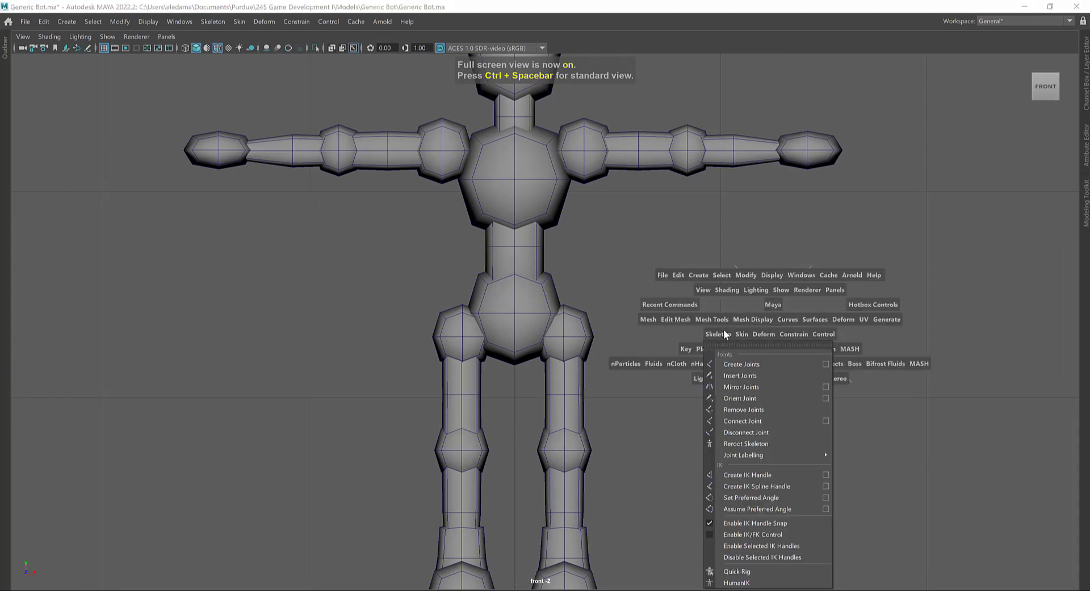
click(730, 362)
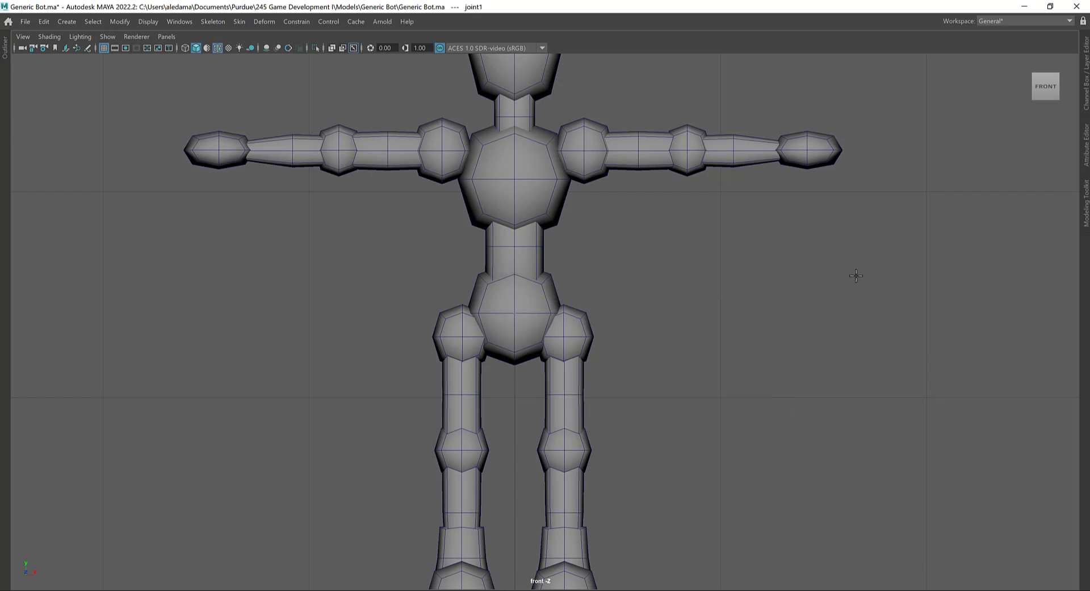
Rename the new pelvis joint as Root and set its radius to 25
click(1084, 73)
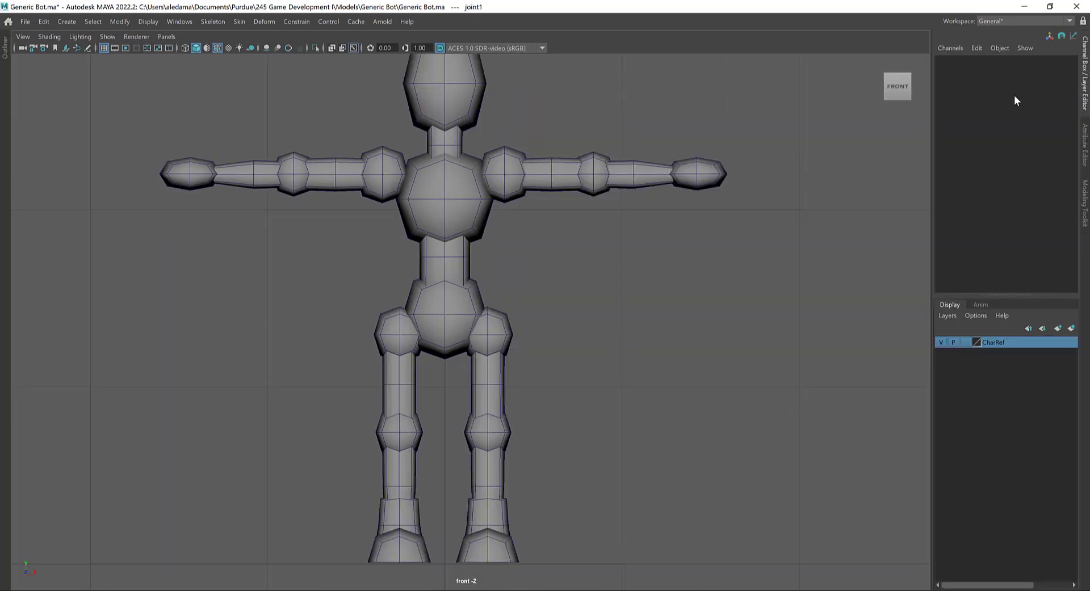
click(953, 61)
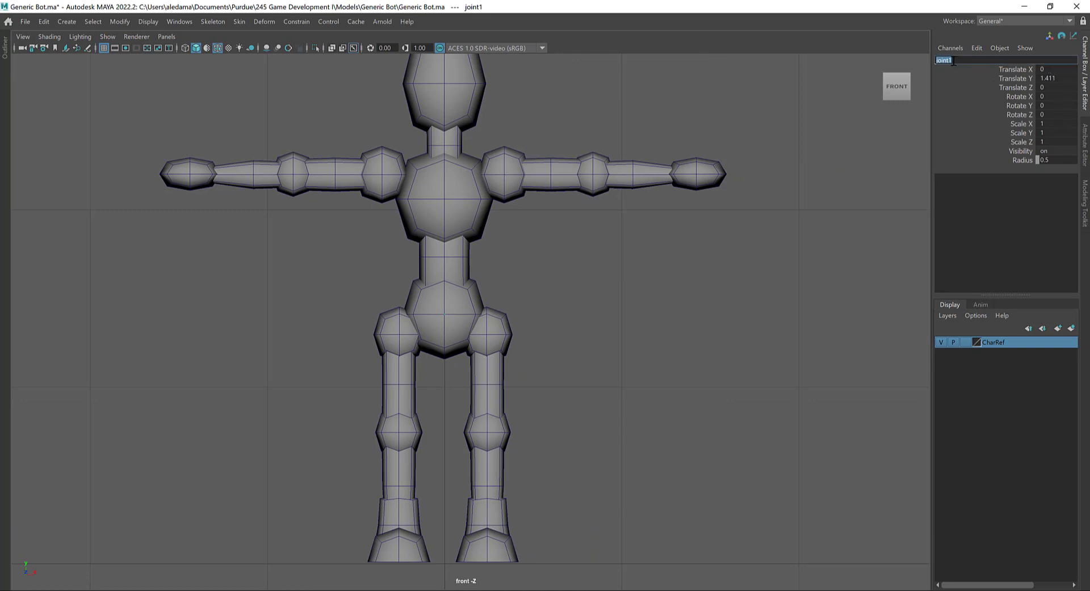
key(Return)
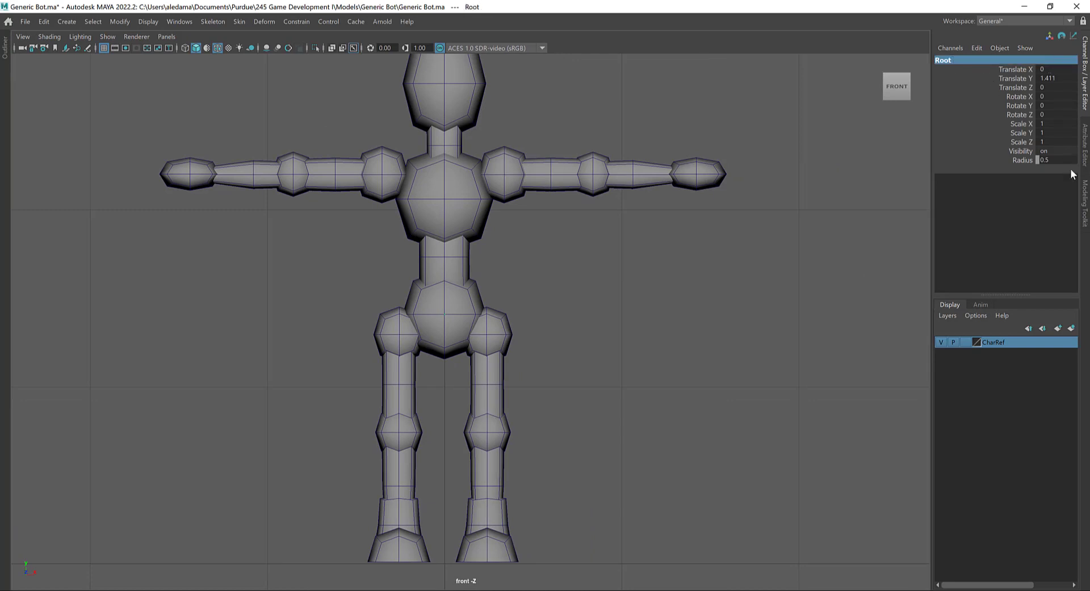
click(1050, 160)
text(25)
key(Return)
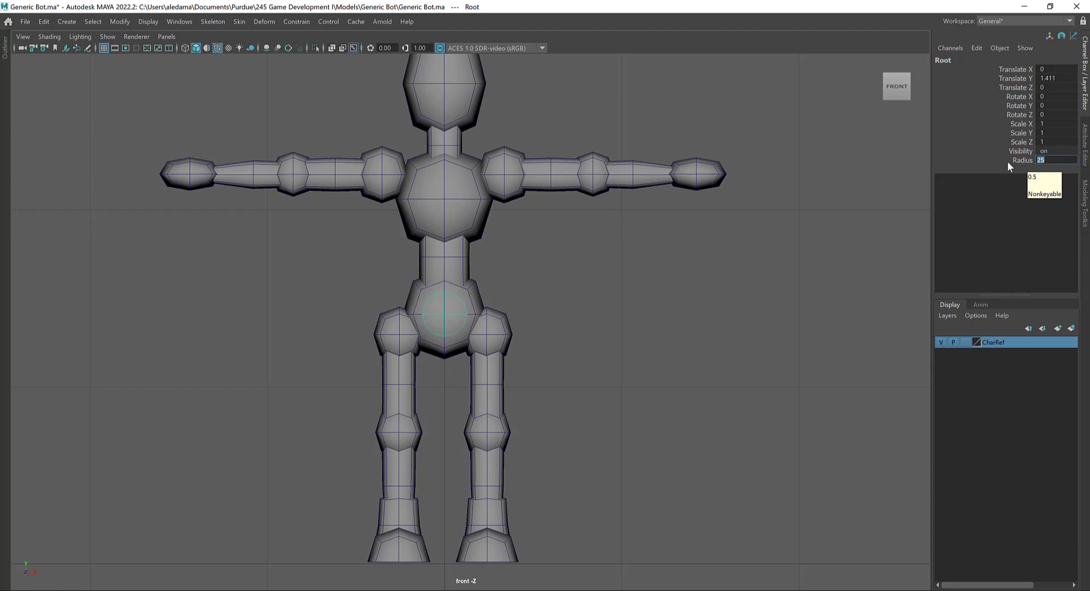
Duplicate the Root joint onto the centre of the left hip, at about X 0.237 and Y 1.295
scroll(494, 369, up, 6)
click(460, 255)
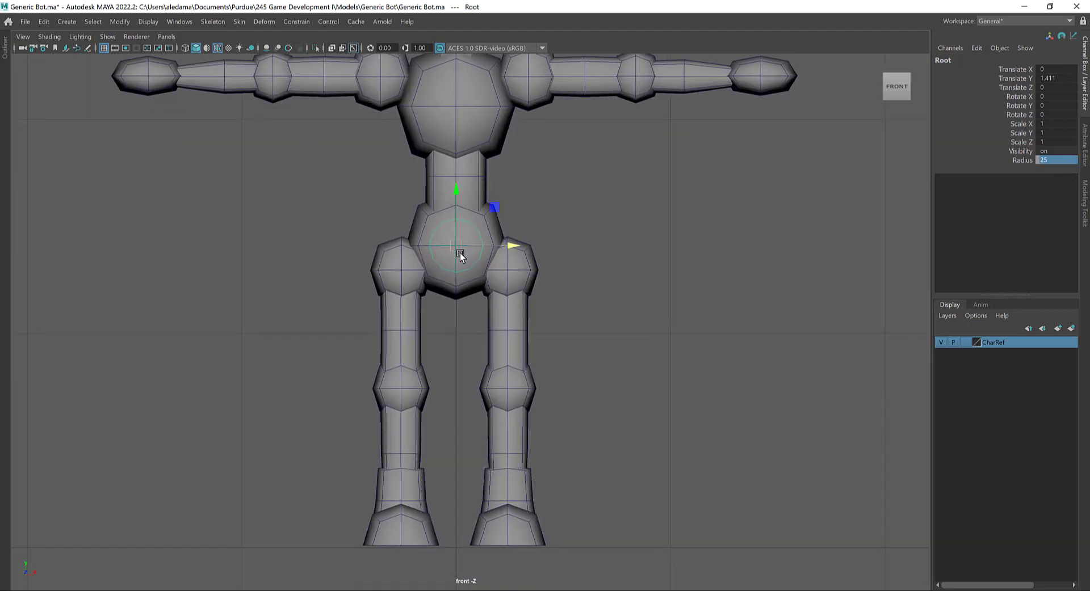
scroll(460, 255, up, 1)
click(514, 263)
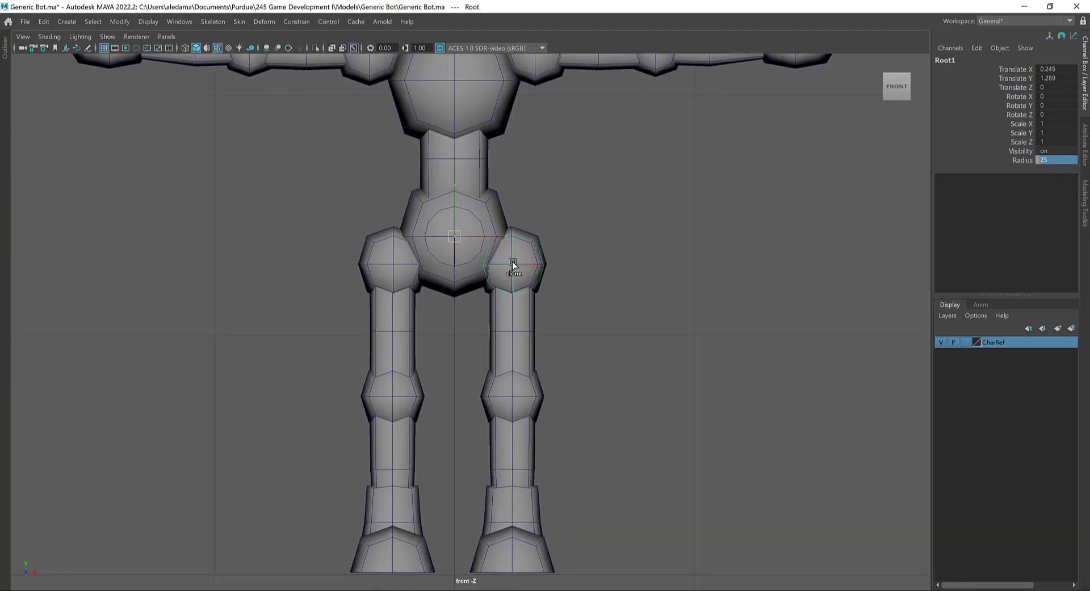
shift+drag(513, 261, 512, 261)
scroll(565, 283, up, 3)
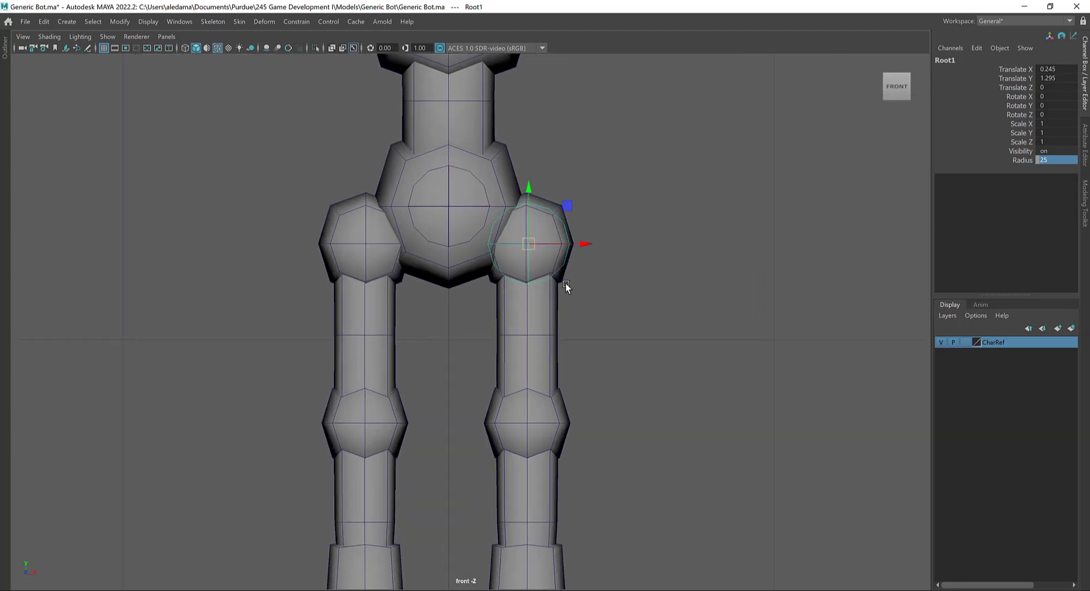
drag(591, 231, 590, 231)
Duplicate the hip joint straight down to the left knee at about Y 0.744, and again to the ankle at about Y 0.107
mouse_move(534, 173)
shift+mouse_down()
mouse_move(536, 387)
mouse_move(547, 382)
shift+mouse_up()
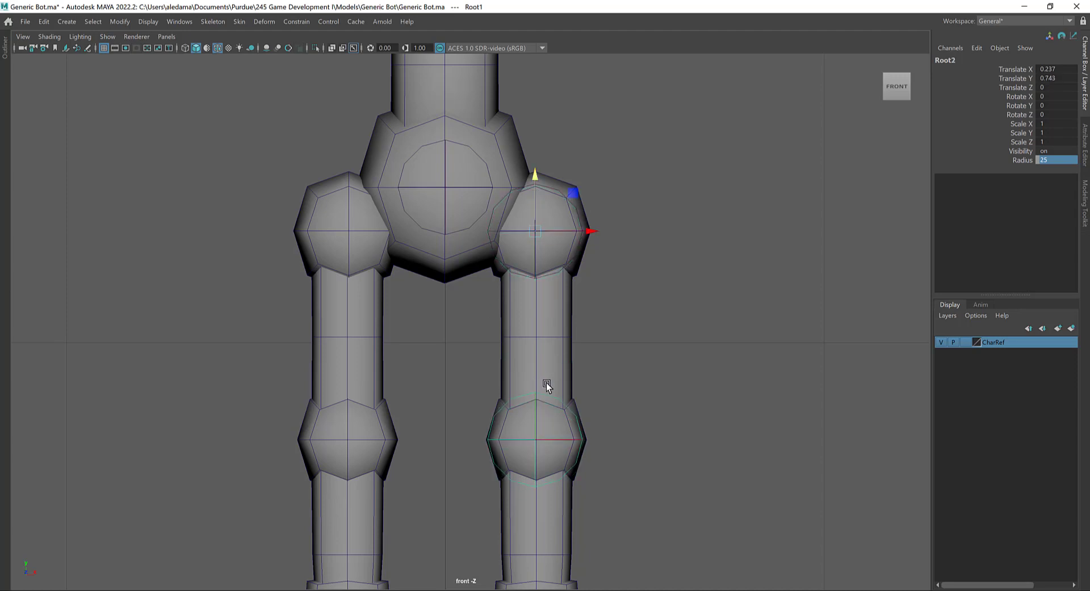
scroll(608, 426, down, 5)
mouse_move(512, 158)
shift+mouse_down()
mouse_move(525, 312)
mouse_move(611, 298)
shift+mouse_up()
Switch to the side orthographic view of the legs and restore the standard interface layout
key(space)
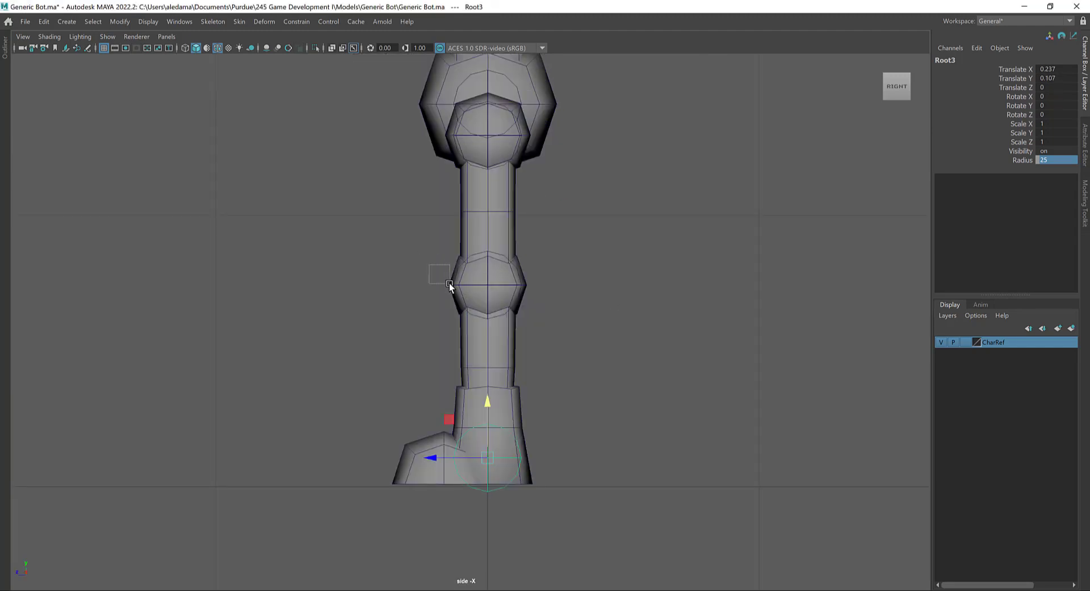
drag(449, 286, 451, 287)
key(space)
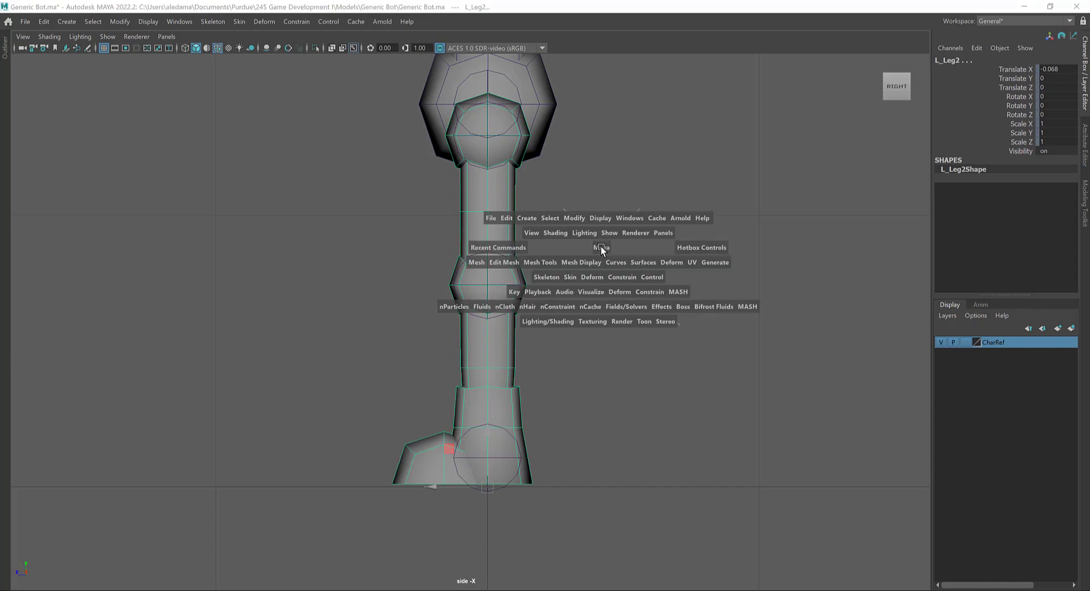
mouse_move(601, 247)
mouse_down()
mouse_move(603, 222)
mouse_move(689, 255)
mouse_move(602, 246)
mouse_up()
scroll(543, 295, up, 3)
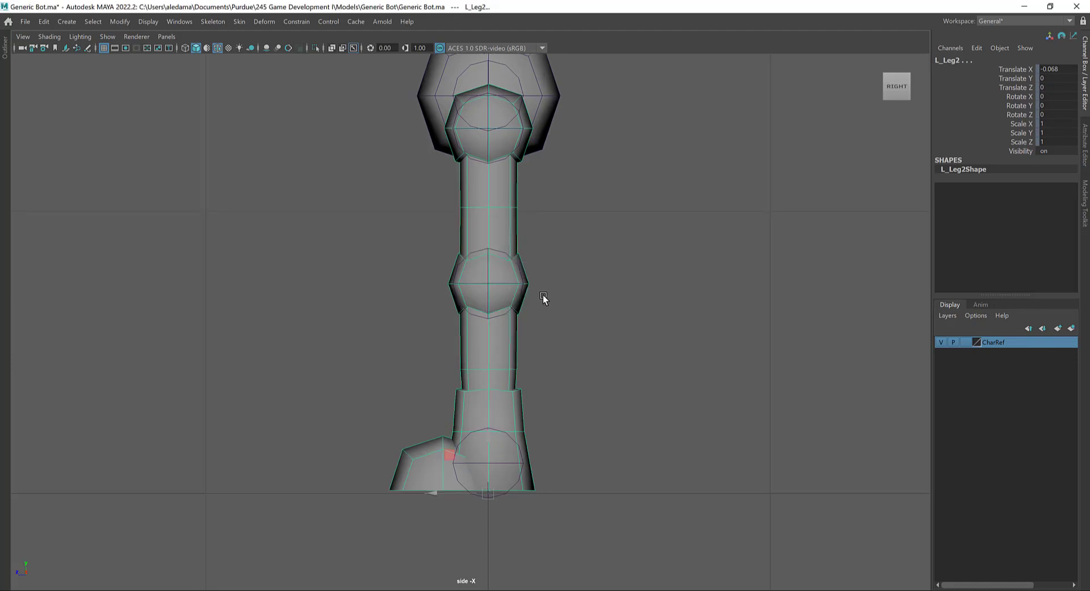
click(495, 311)
drag(555, 373, 540, 361)
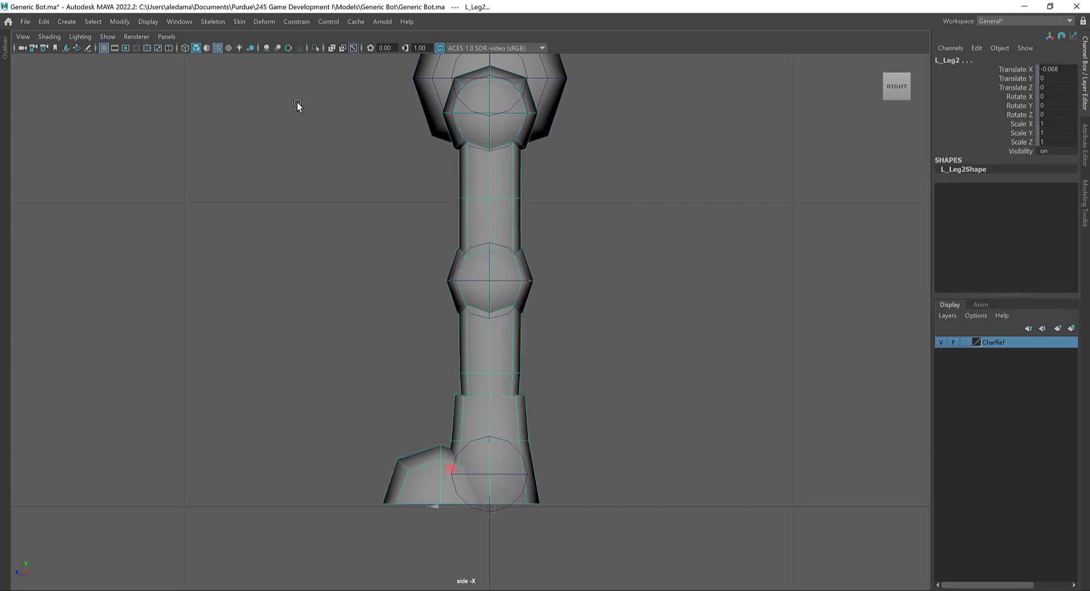
key(ctrl+space)
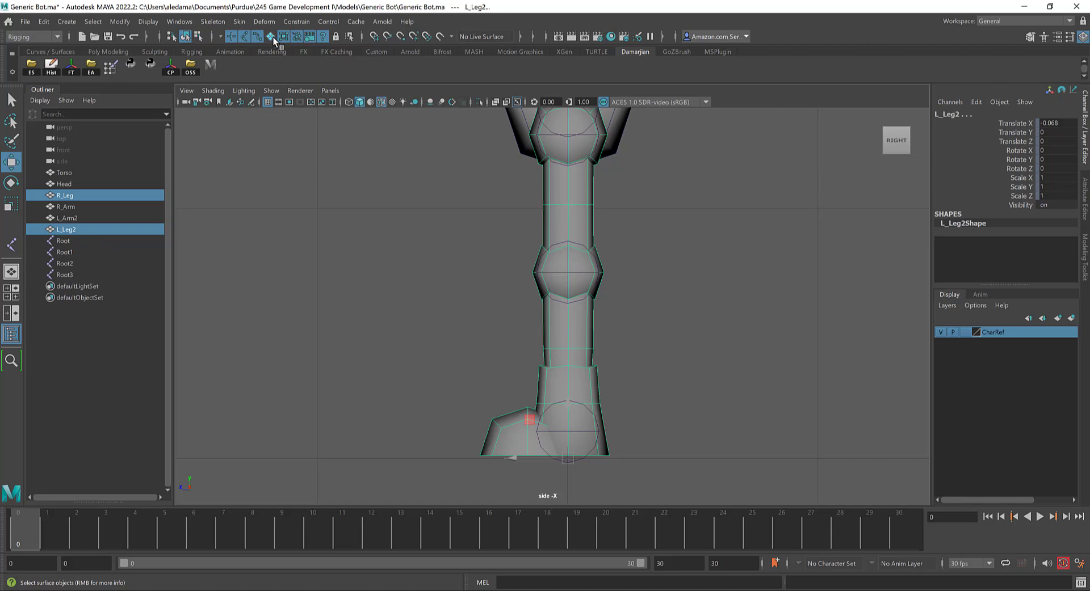
Clear the accidental leg selection and move the left knee joint slightly forward to about Z 0.026
key(ctrl+z)
key(ctrl+z)
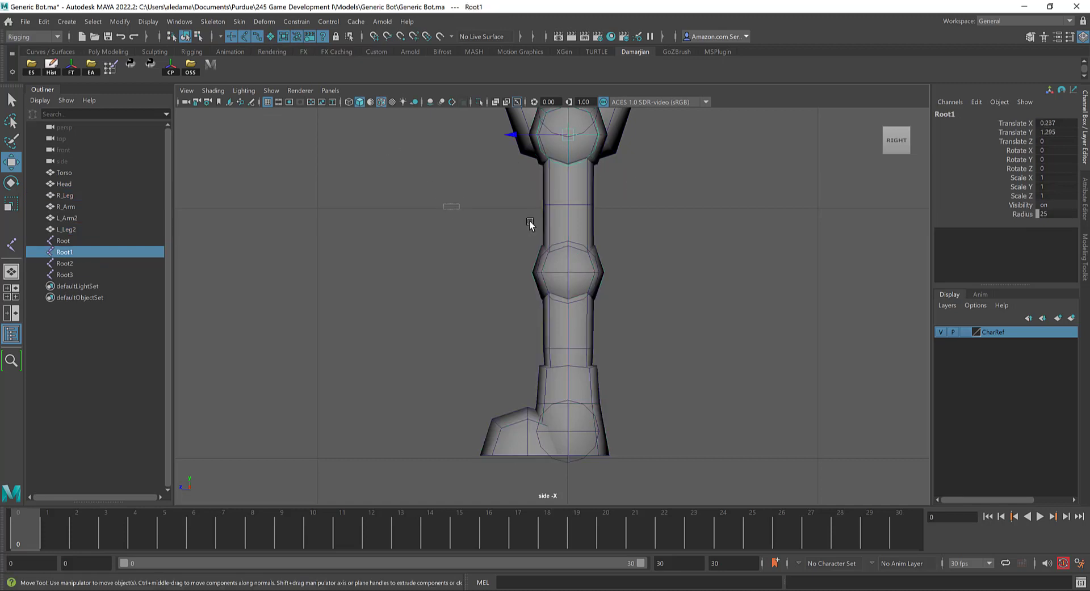
drag(530, 220, 657, 324)
scroll(659, 323, up, 2)
drag(518, 244, 601, 298)
scroll(600, 298, up, 3)
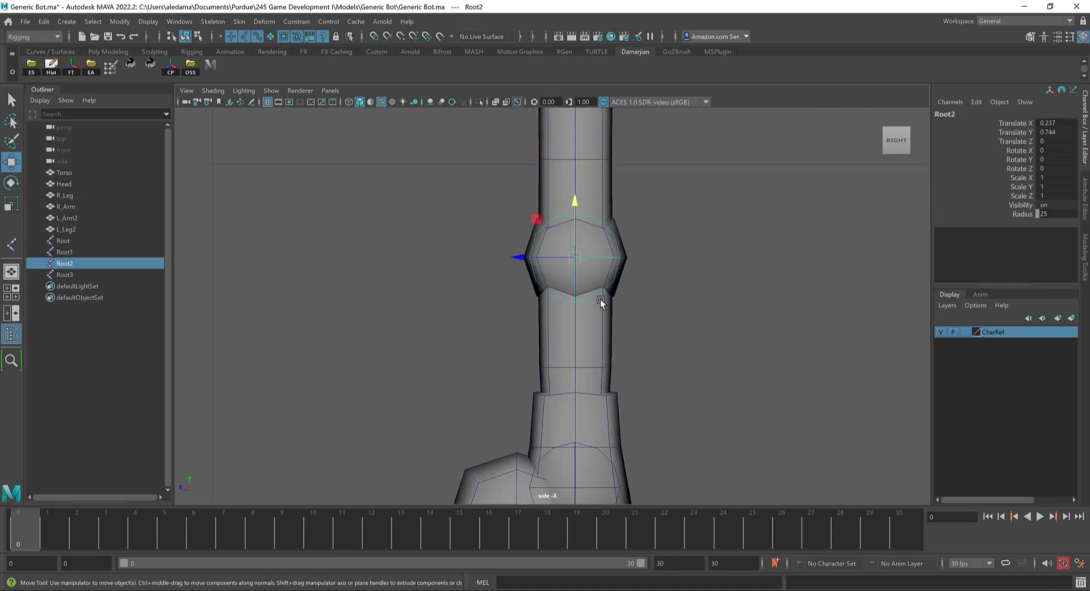
drag(519, 253, 506, 251)
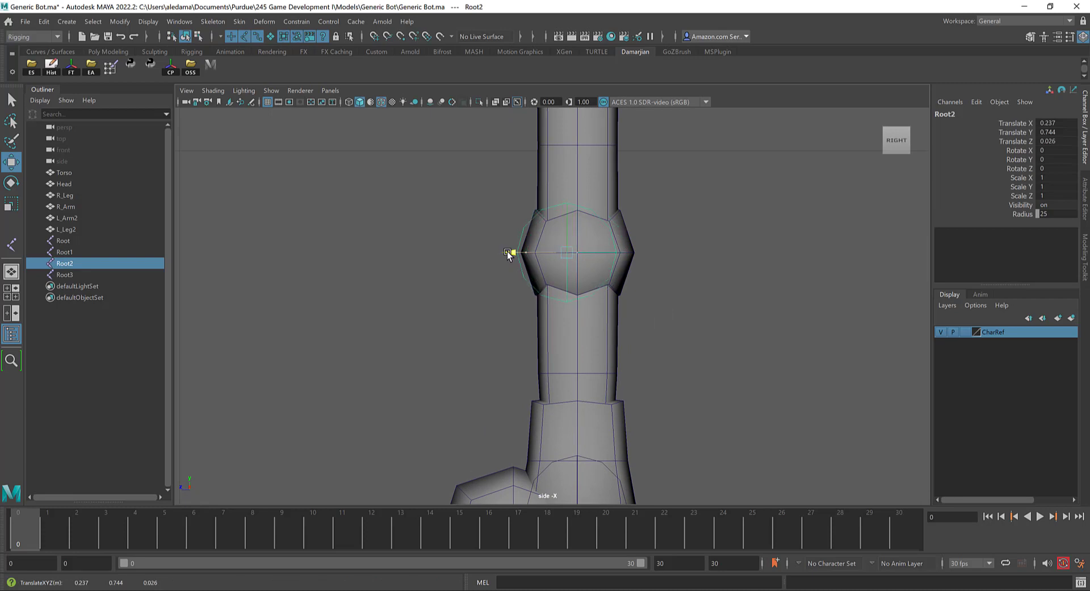
Duplicate the left ankle joint forward to the foot at about Z 0.096, and again to the toe tip at about Z 0.353
scroll(627, 219, down, 3)
alt+middle_drag(627, 220, 632, 254)
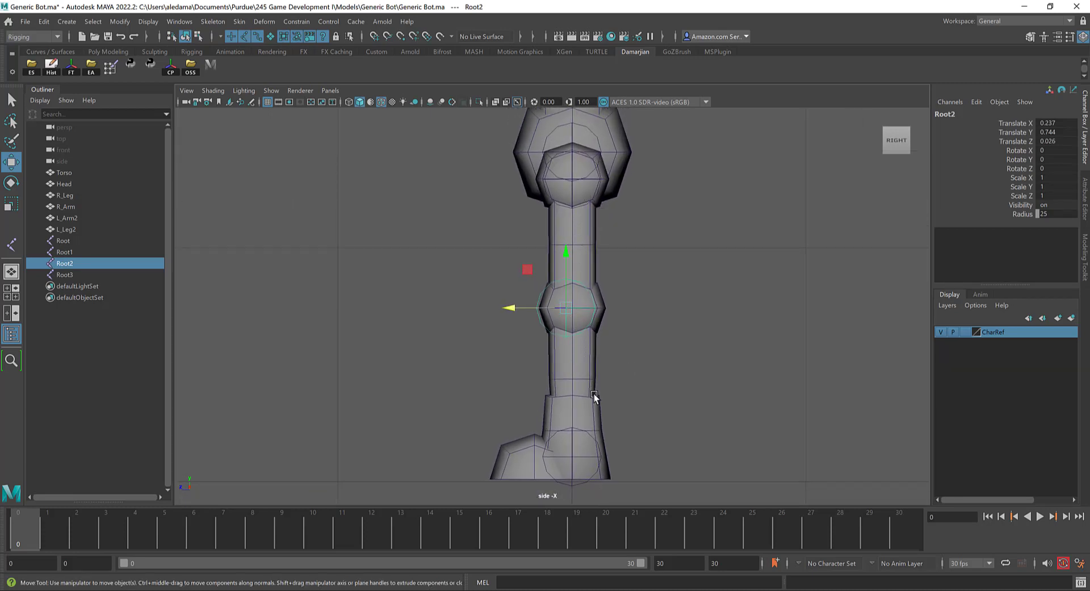
alt+middle_drag(594, 394, 598, 377)
scroll(598, 377, up, 2)
click(605, 471)
alt+middle_drag(594, 295, 594, 240)
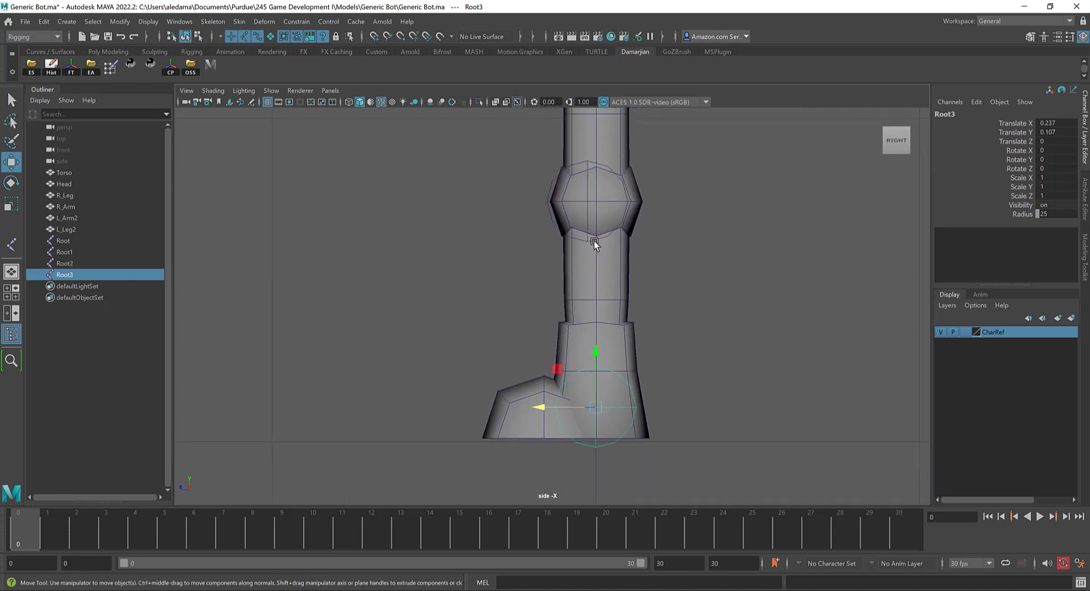
alt+right_drag(622, 367, 627, 401)
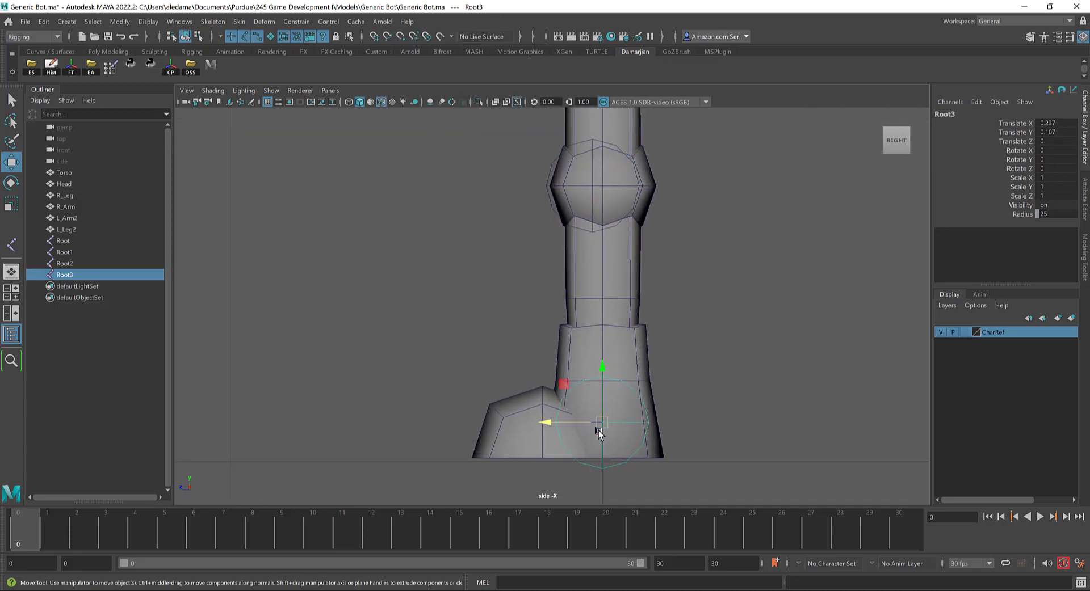
click(547, 423)
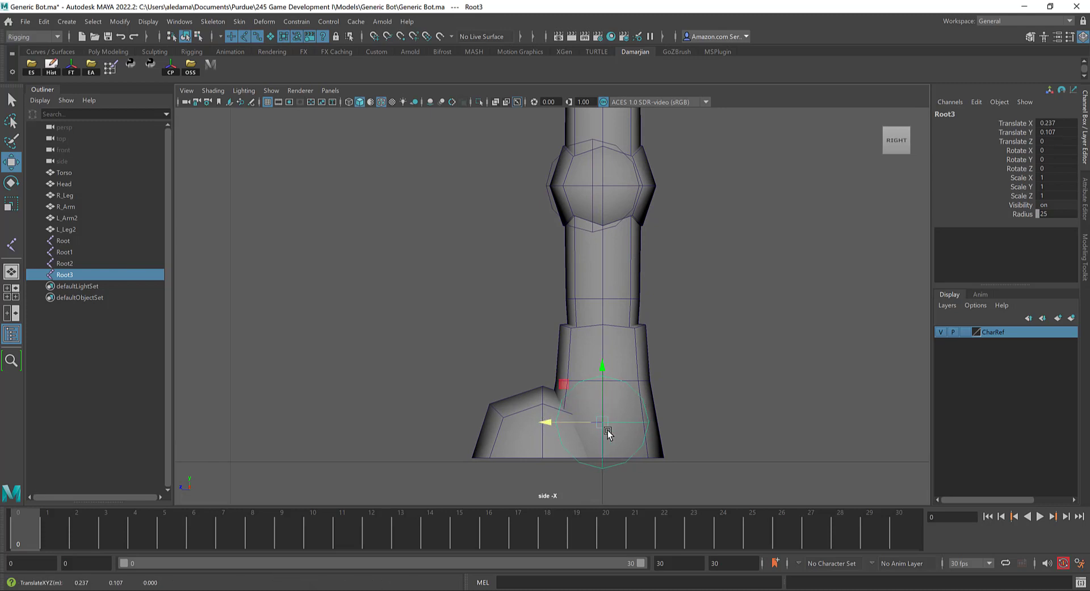
shift+drag(551, 424, 414, 433)
scroll(450, 411, down, 2)
Rename the joint at the tip of the toes as L_Toe_Node
click(953, 114)
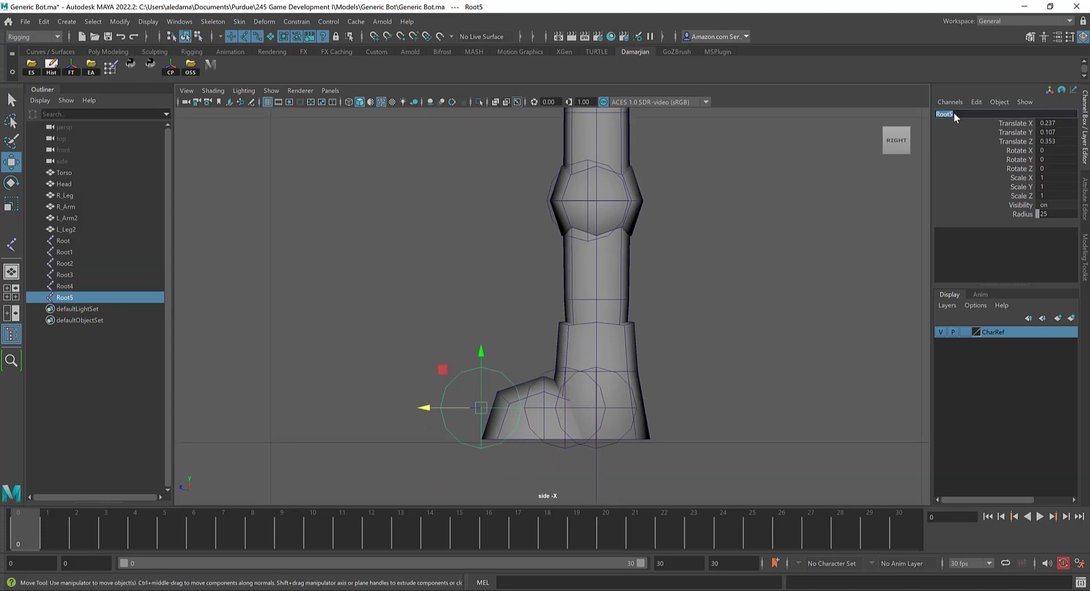
text(L)
double_click(957, 112)
click(964, 112)
text(_Toe_Node)
key(Return)
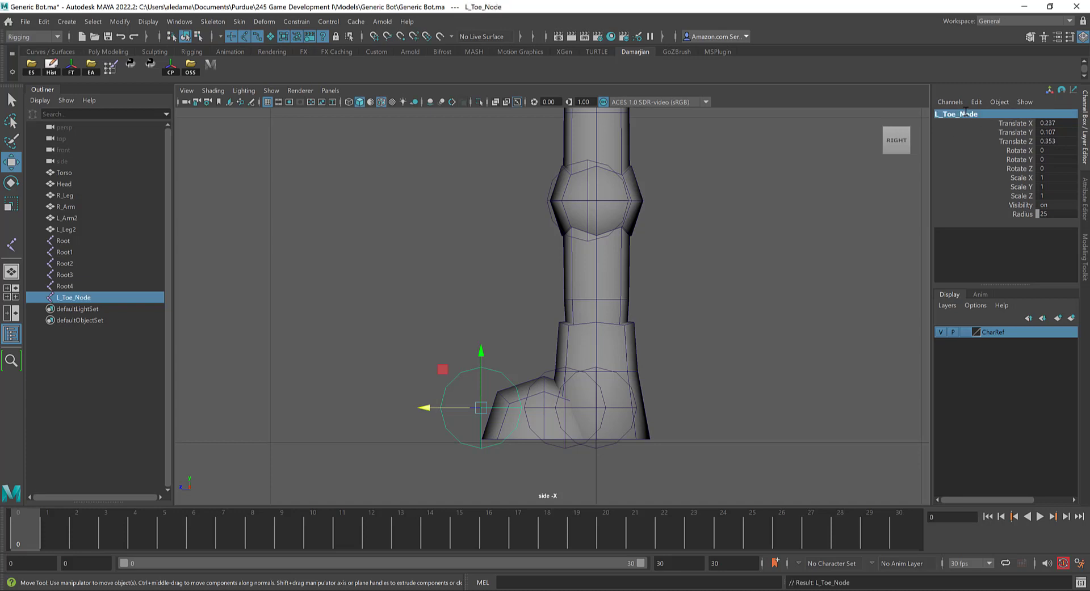
Rename the joint between the ankle and the toe tip as L_foot
click(560, 445)
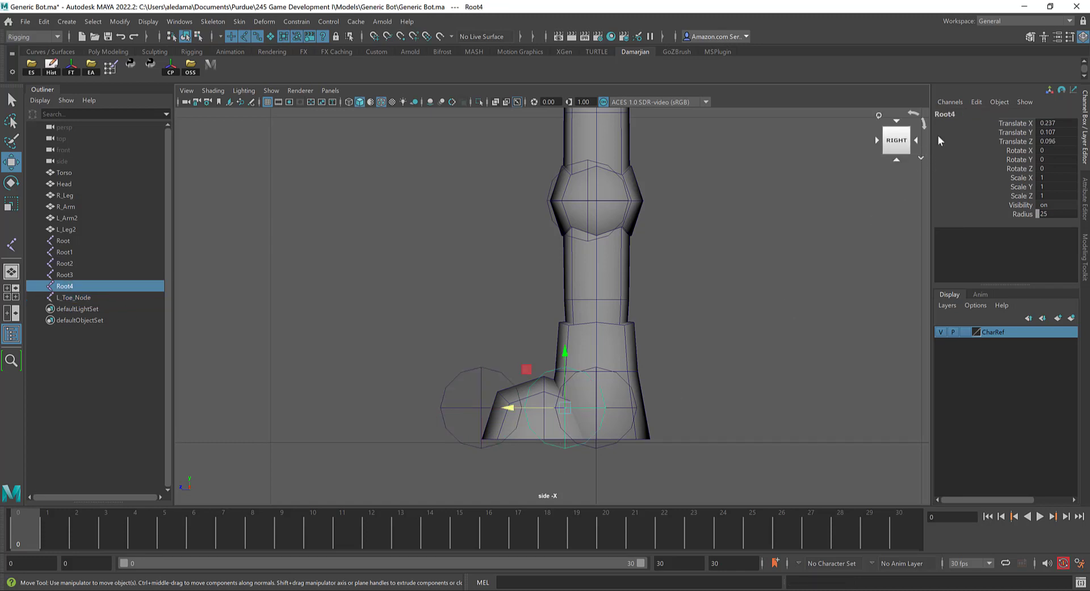
double_click(959, 114)
text(L_foot)
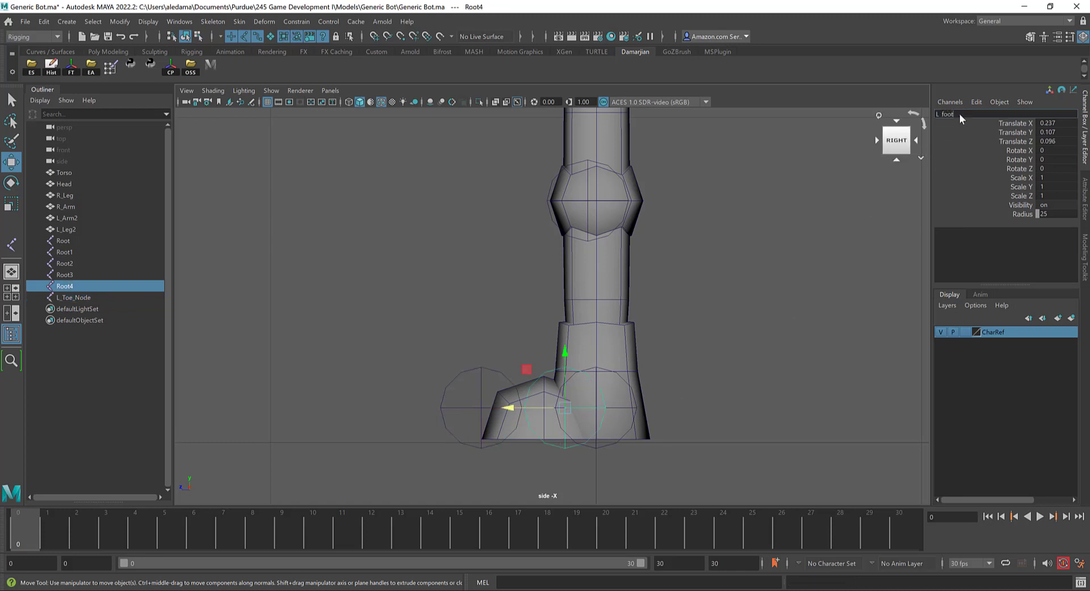
key(Return)
Rename the joint at the left ankle as L_Ankle
click(602, 451)
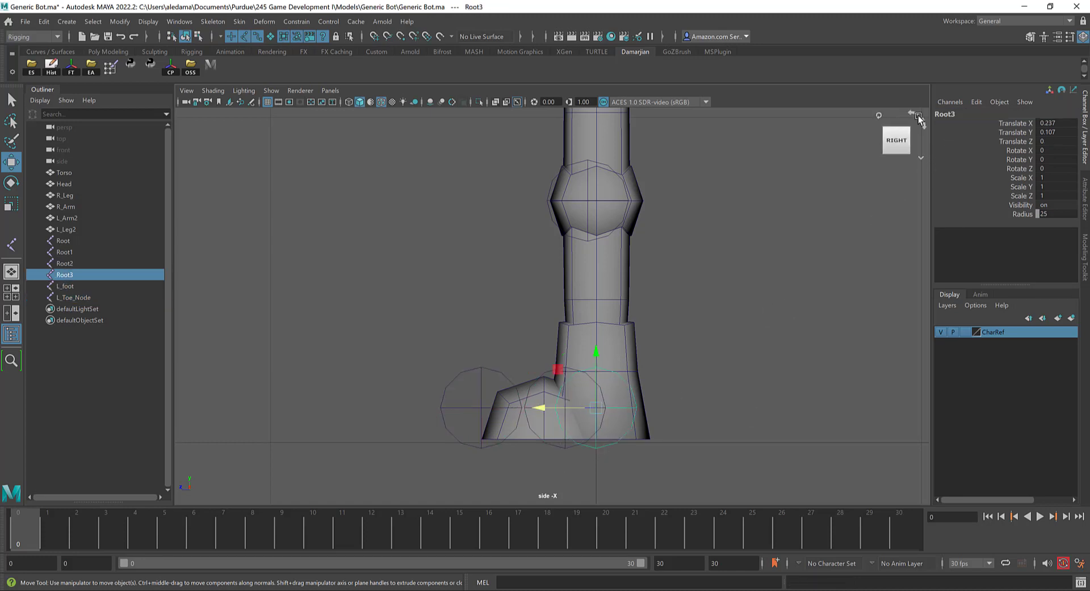
click(976, 101)
click(950, 117)
double_click(950, 115)
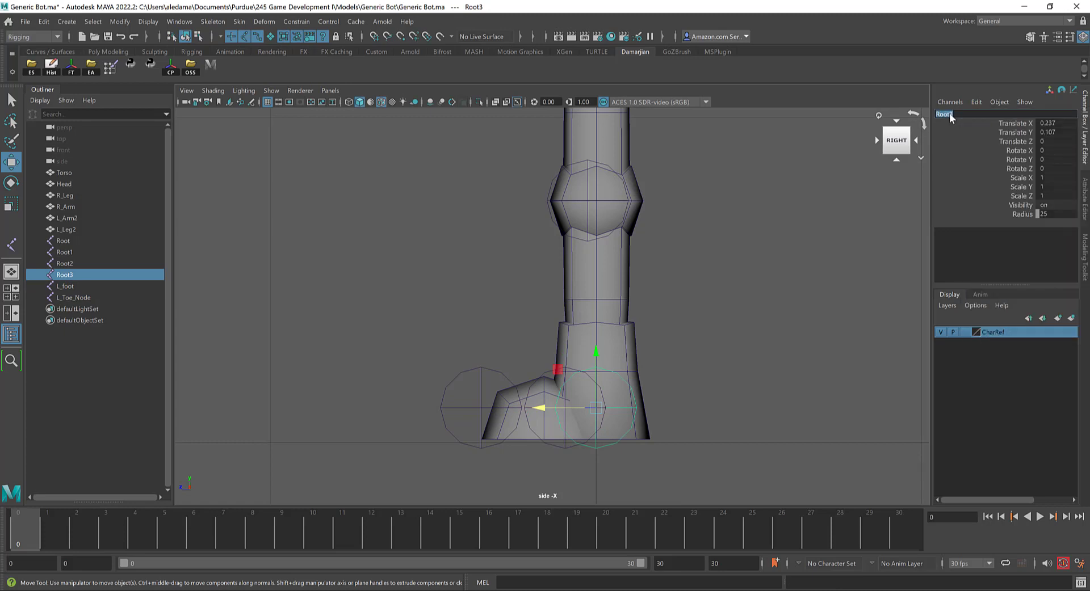
text(L_Ankle)
Rename the joint at the left knee as L_Knee
click(614, 203)
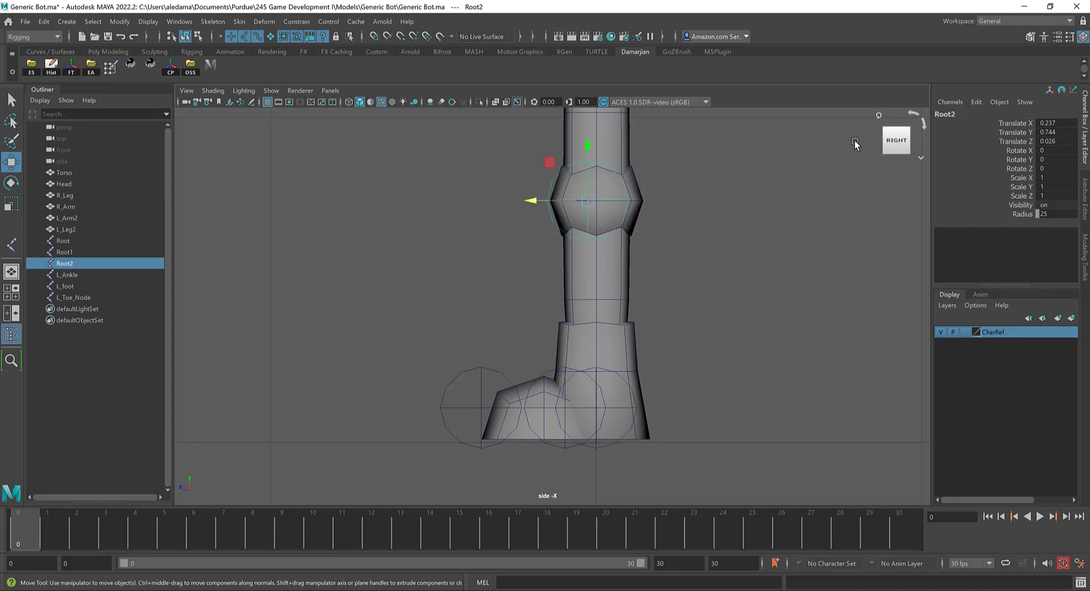
double_click(952, 115)
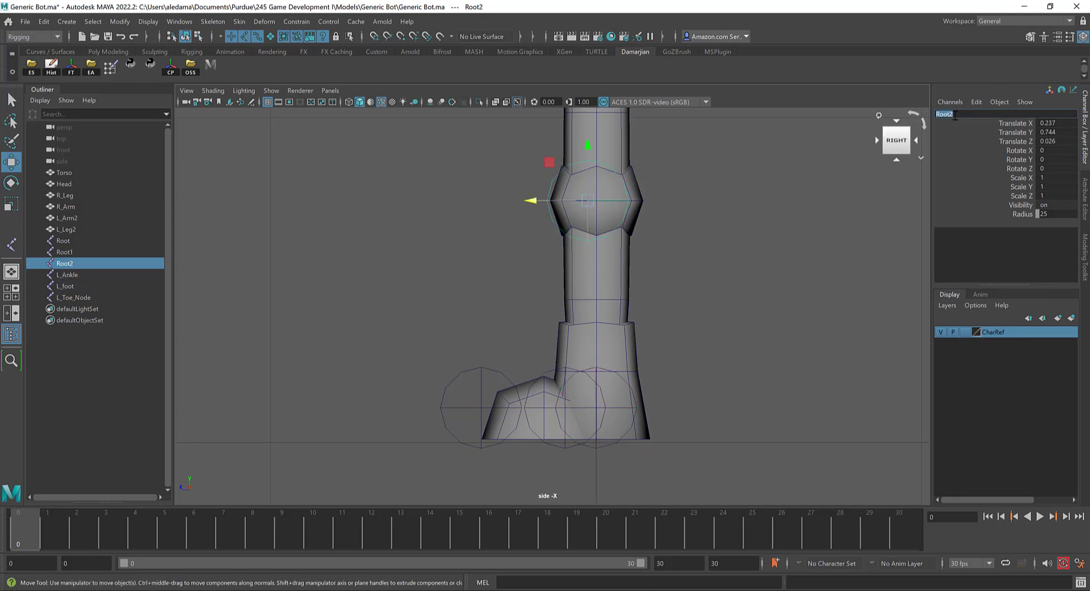
text(L)
key(Return)
Rename the joint at the left hip as L_Hip
click(796, 213)
alt+middle_drag(712, 216, 724, 391)
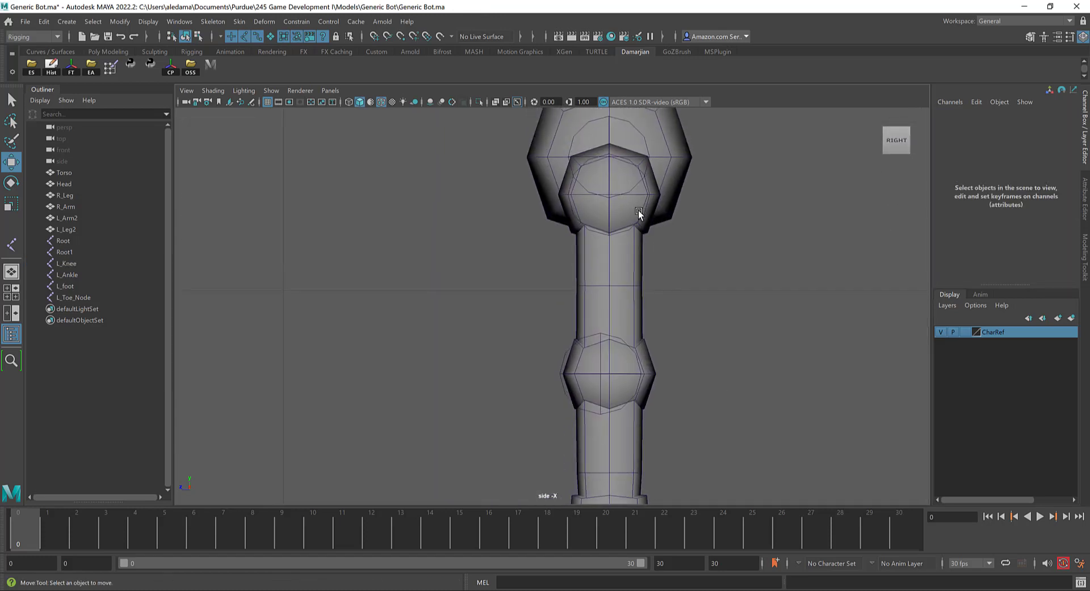
click(637, 211)
double_click(959, 114)
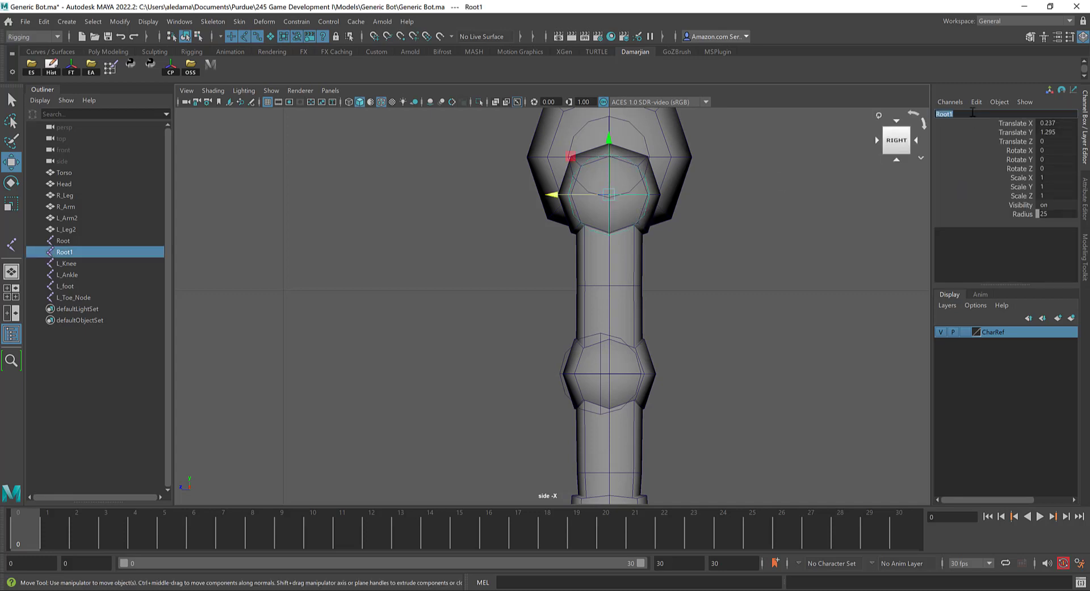
text(L_Hip)
key(Return)
Examine the placement of the left leg and Root joints from the front and in perspective
alt+middle_drag(803, 161, 712, 222)
key(space)
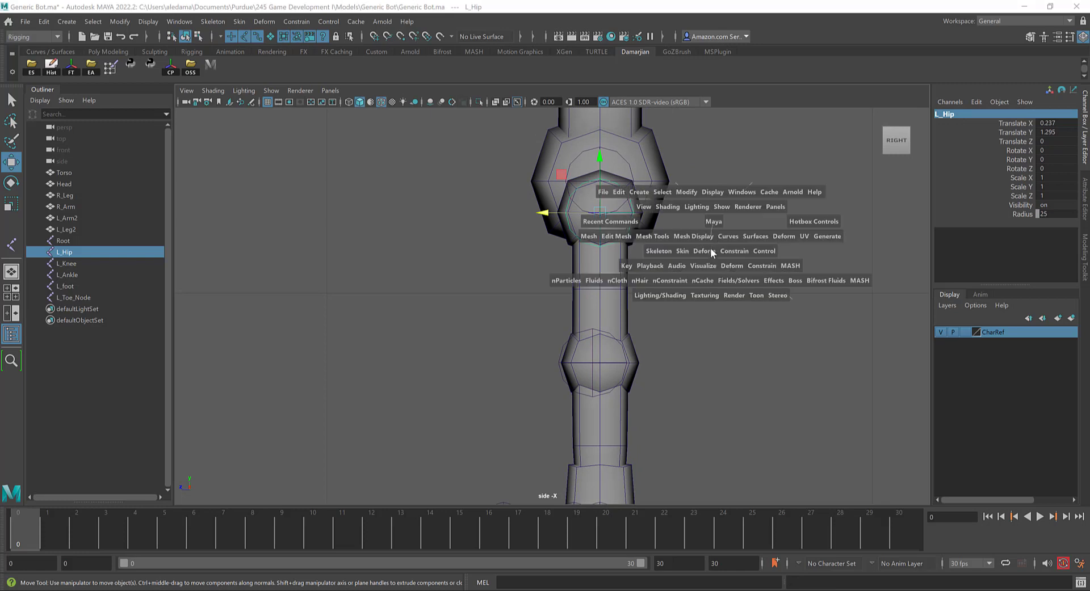
drag(713, 222, 710, 252)
scroll(697, 251, down, 4)
alt+middle_drag(588, 210, 611, 290)
scroll(623, 404, up, 1)
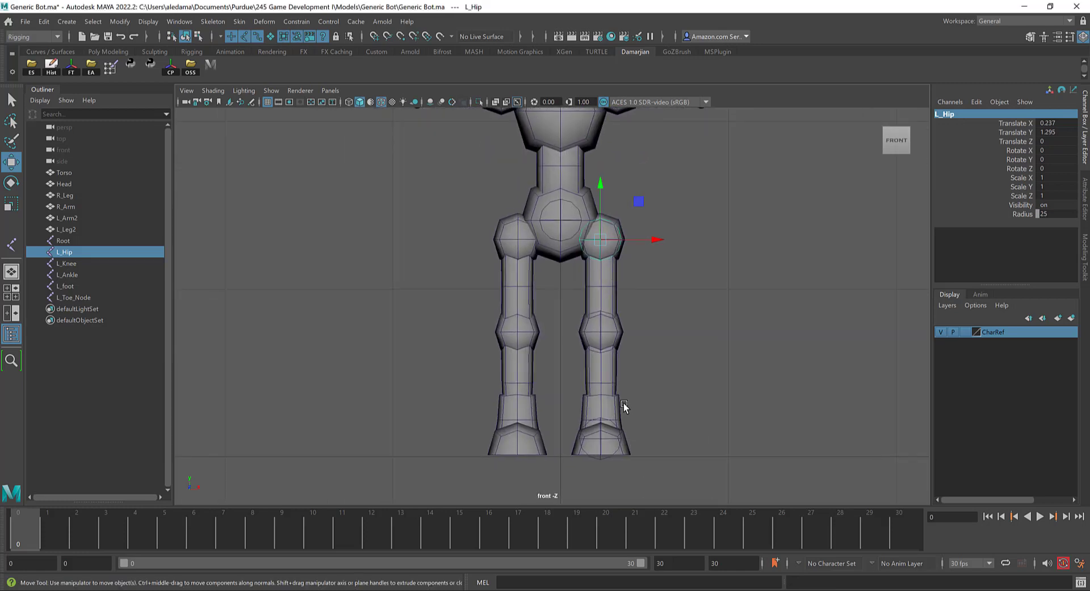
scroll(623, 405, up, 1)
drag(625, 489, 615, 444)
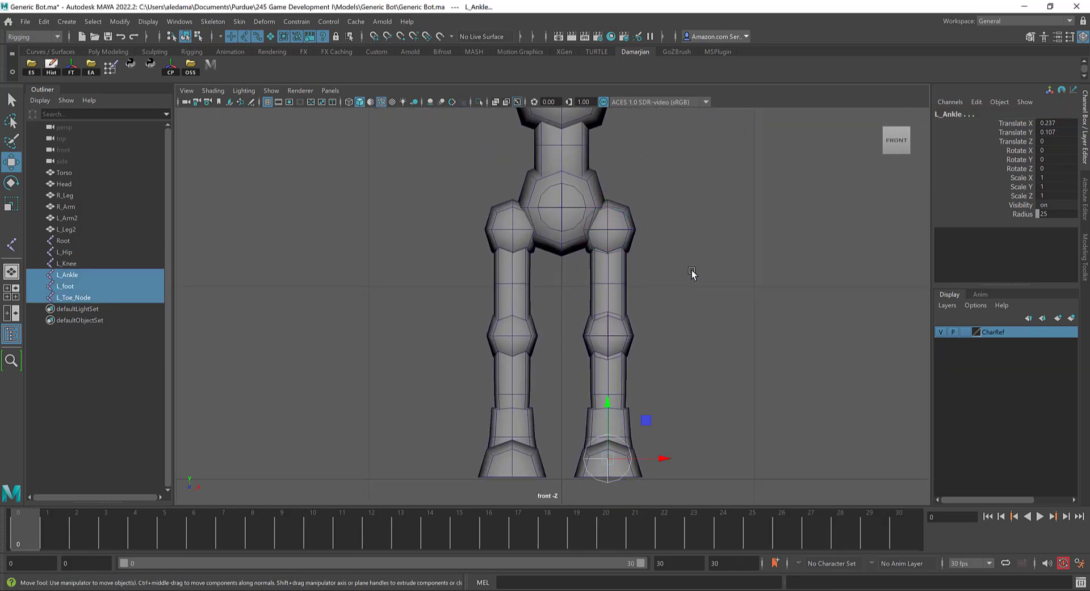
key(space)
drag(717, 286, 508, 383)
alt+middle_drag(508, 383, 515, 335)
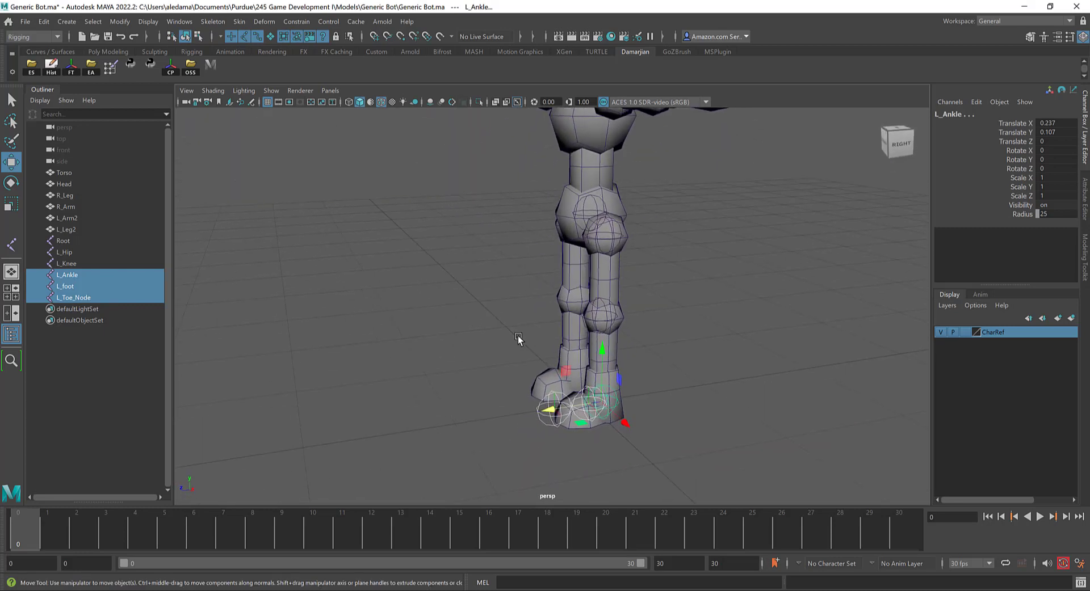
alt+drag(592, 212, 629, 249)
click(580, 209)
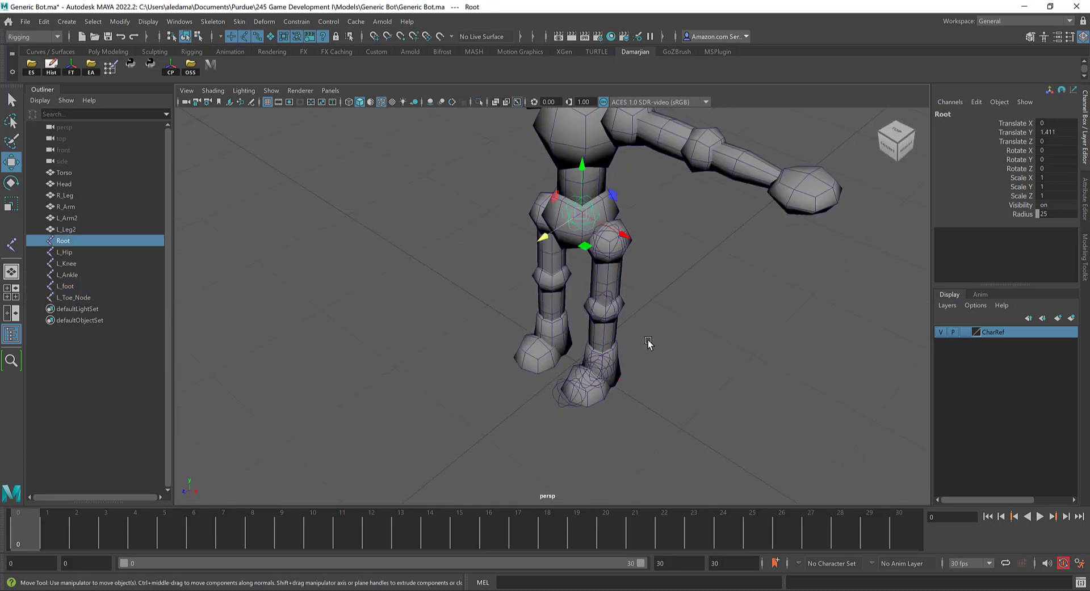
click(648, 340)
alt+drag(648, 339, 571, 241)
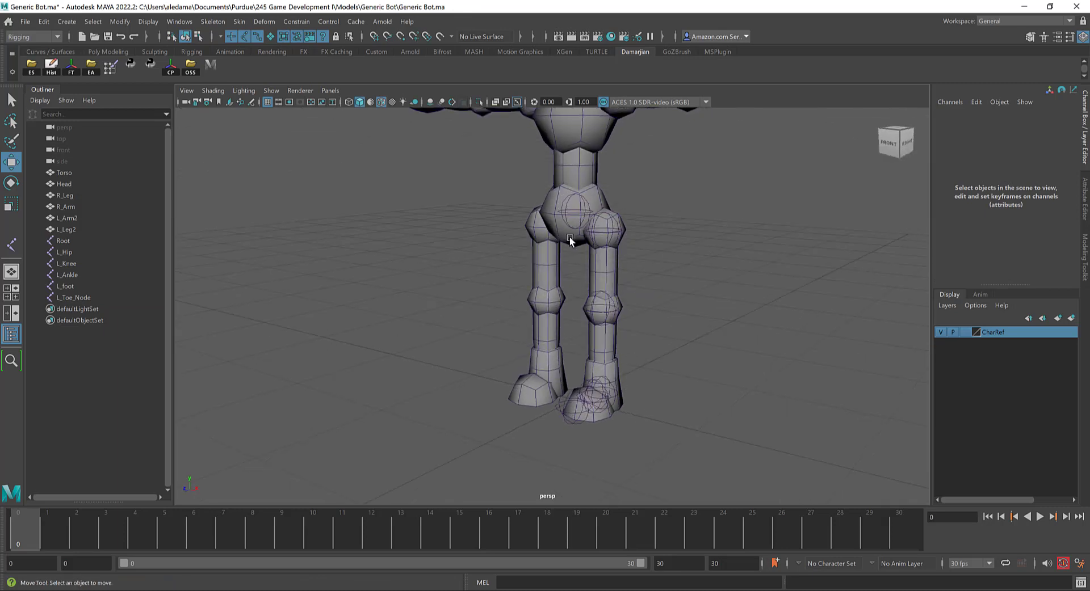
Toggle the X-ray joints display off and back on to compare how the joints show through the mesh
click(519, 101)
click(519, 101)
click(519, 102)
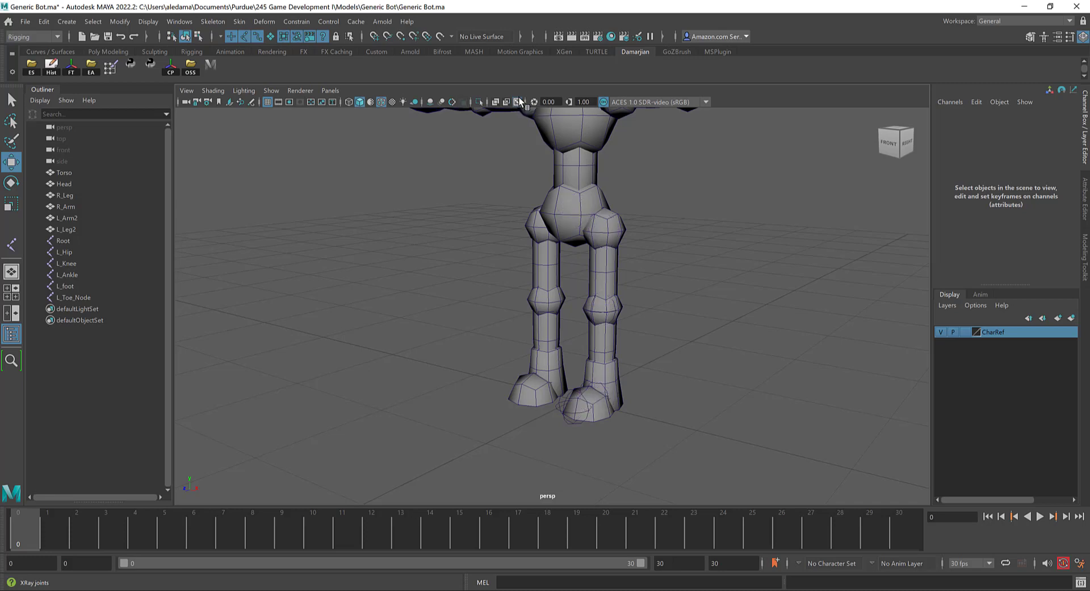
click(518, 101)
Parent the L_Toe_Node joint under the L_foot joint
alt+right_drag(551, 168, 654, 407)
alt+drag(654, 406, 533, 419)
alt+middle_drag(534, 419, 513, 345)
scroll(513, 345, up, 4)
click(438, 319)
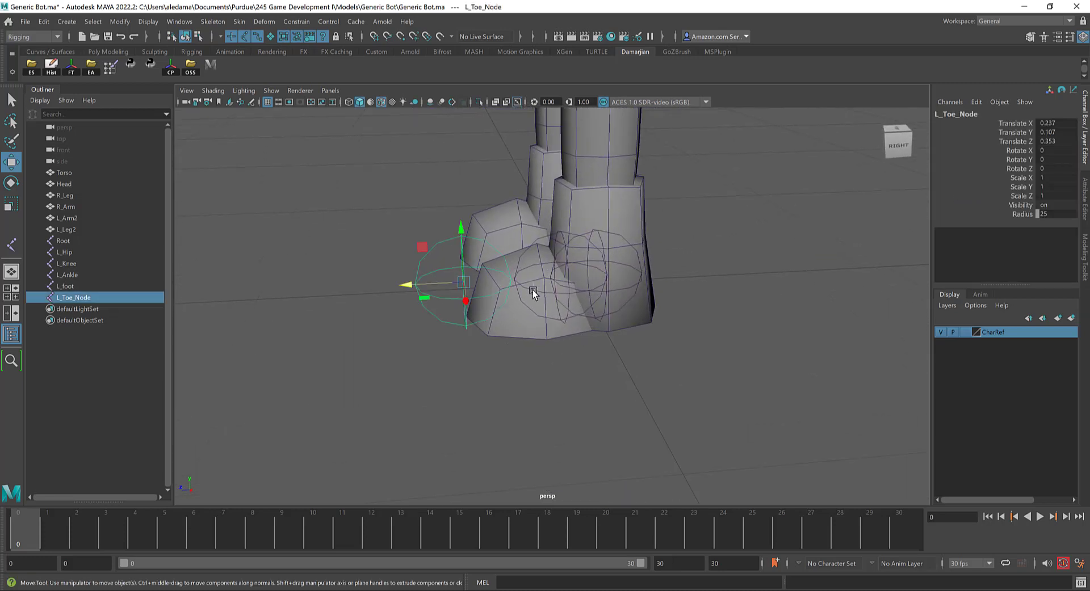
shift+click(535, 307)
key(p)
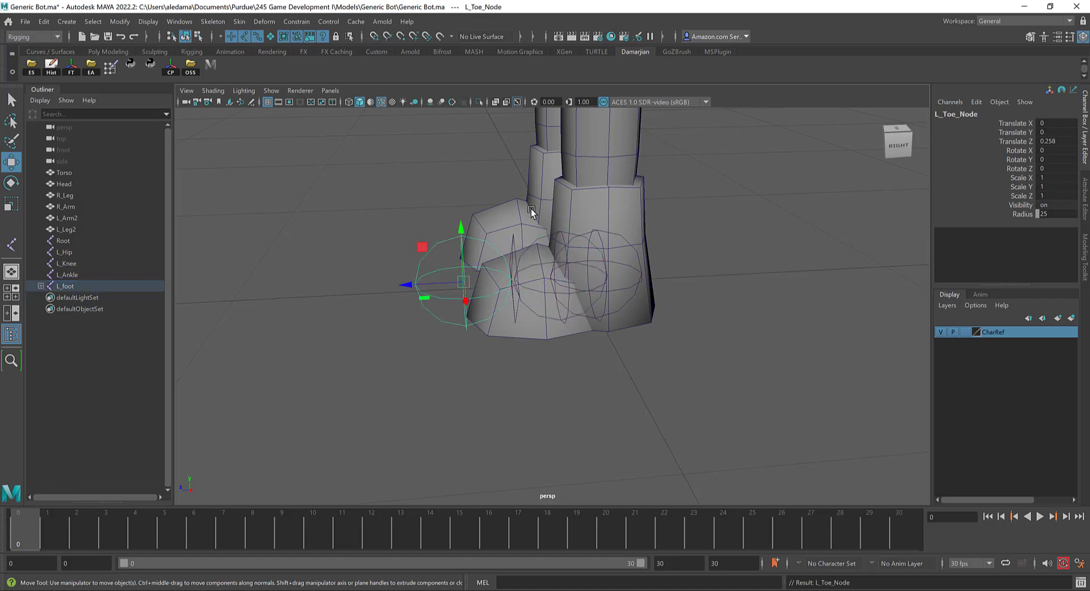
Parent the L_foot joint under the L_Ankle joint
click(545, 240)
shift+click(637, 261)
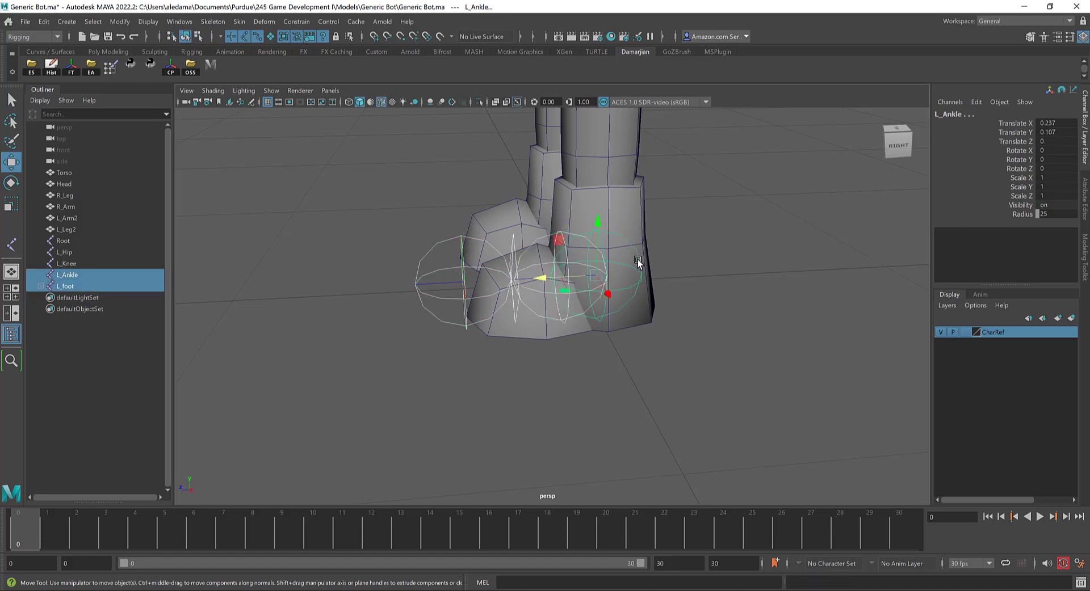
key(p)
Parent the L_Ankle joint, with its foot chain, under the L_Knee joint
click(641, 281)
alt+middle_drag(622, 152, 650, 359)
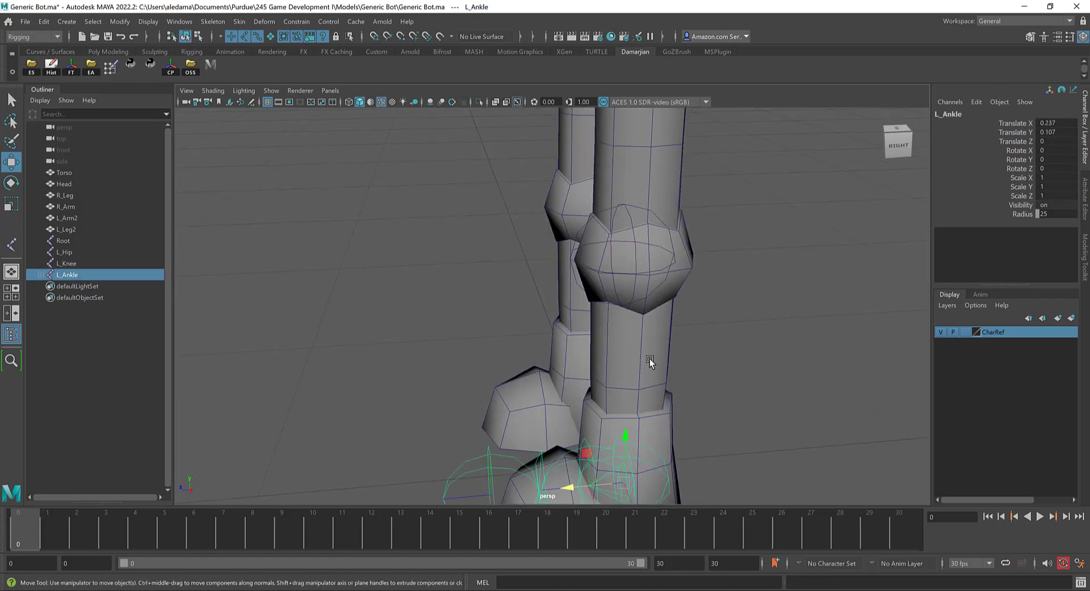
shift+click(636, 302)
key(p)
alt+right_drag(663, 335, 630, 275)
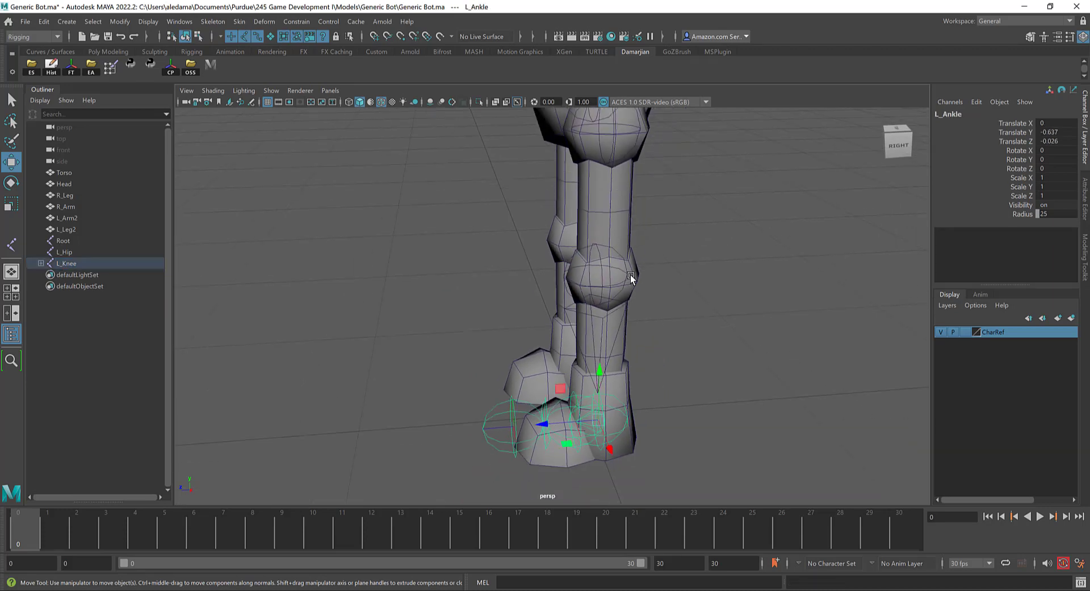
Parent the L_Knee joint, with the lower leg chain, under the L_Hip joint
alt+middle_drag(630, 275, 597, 344)
click(597, 345)
shift+click(642, 254)
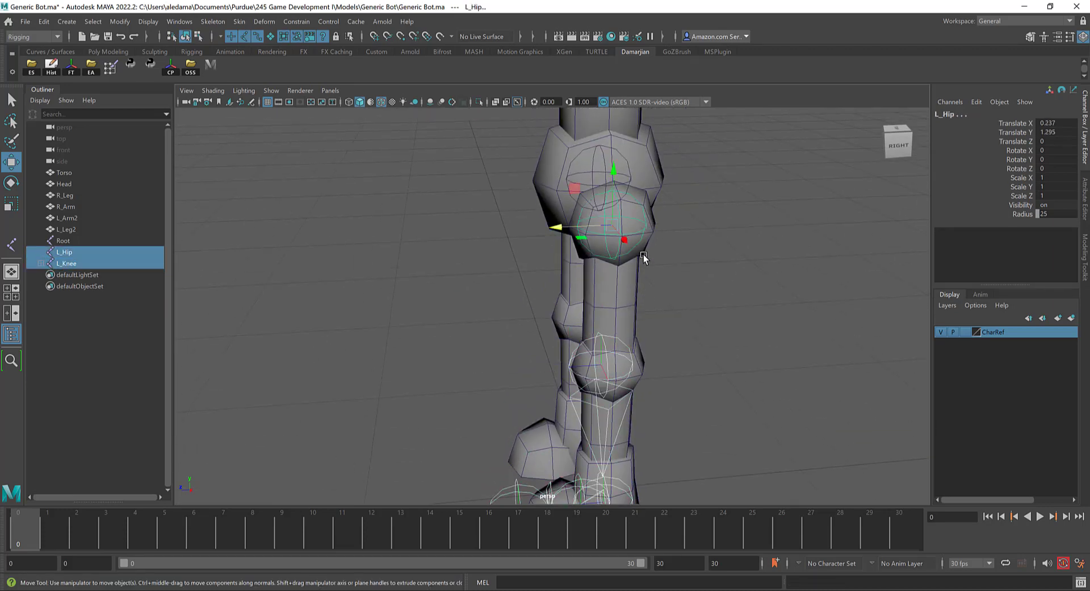
key(p)
Duplicate the Root joint up the body's centre line, placing copies at about Y 1.81, 2.20, 2.31, 2.44 and 3.04, from the waist to the head top
alt+drag(644, 255, 525, 158)
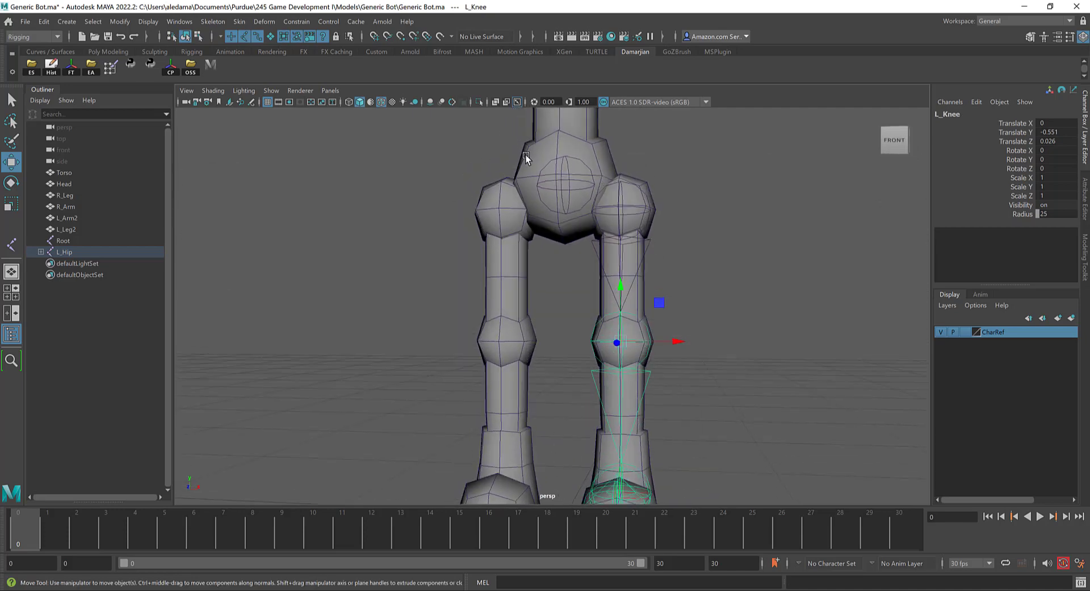
click(557, 176)
key(space)
key(space)
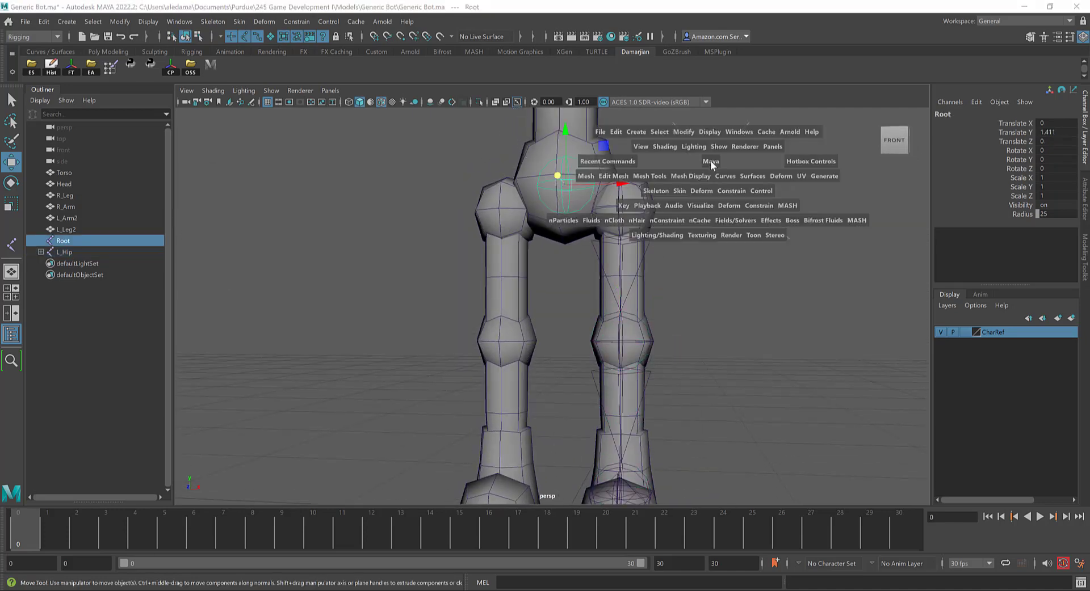
drag(710, 162, 709, 197)
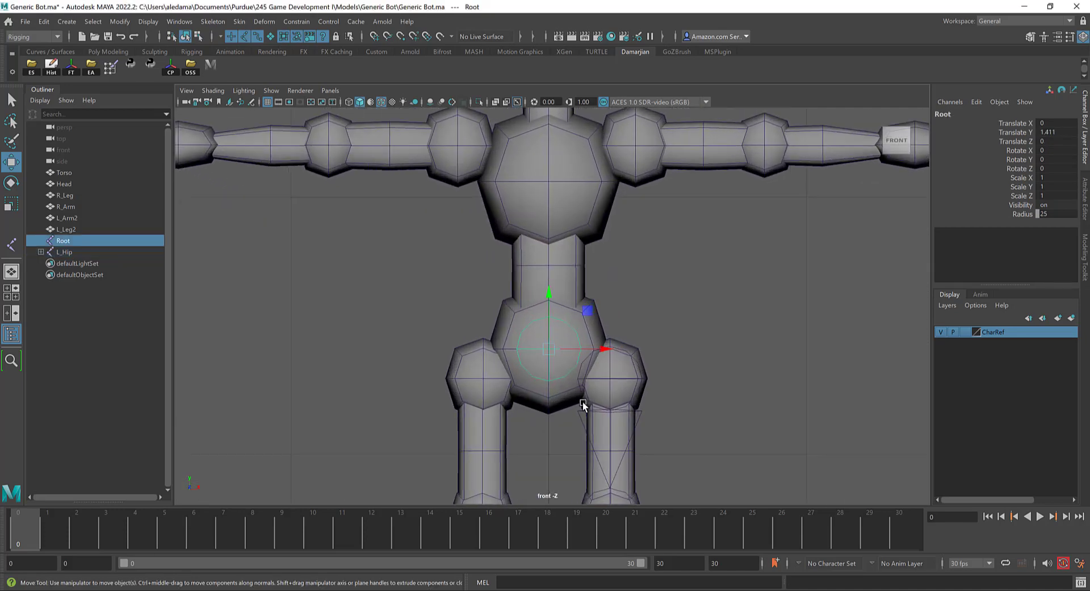
scroll(607, 336, up, 3)
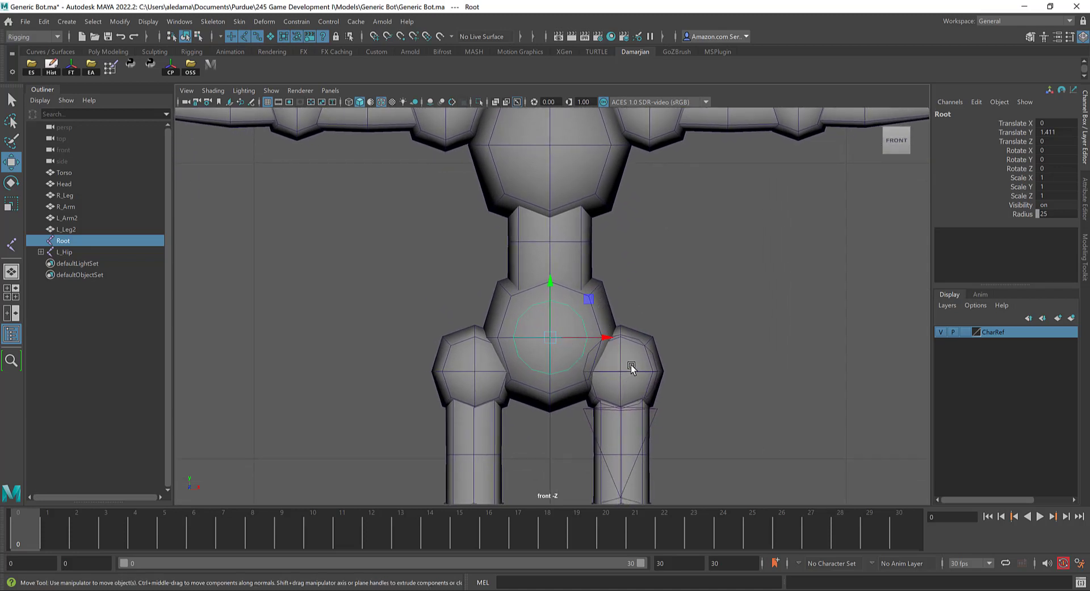
click(655, 376)
shift+drag(556, 396, 504, 302)
click(550, 313)
alt+middle_drag(547, 327, 528, 402)
scroll(556, 347, down, 3)
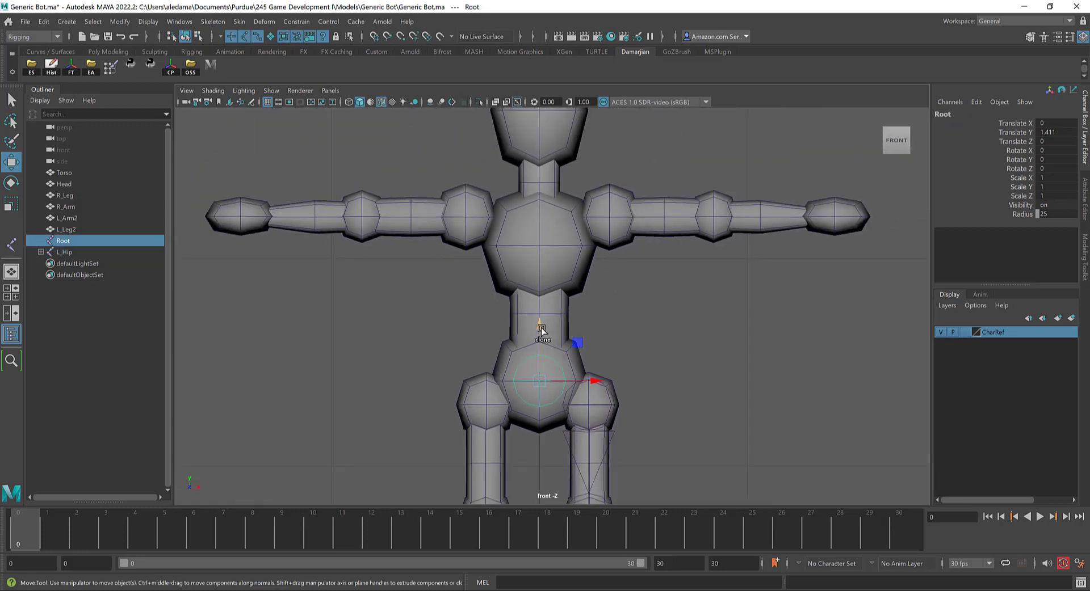
shift+drag(544, 329, 541, 248)
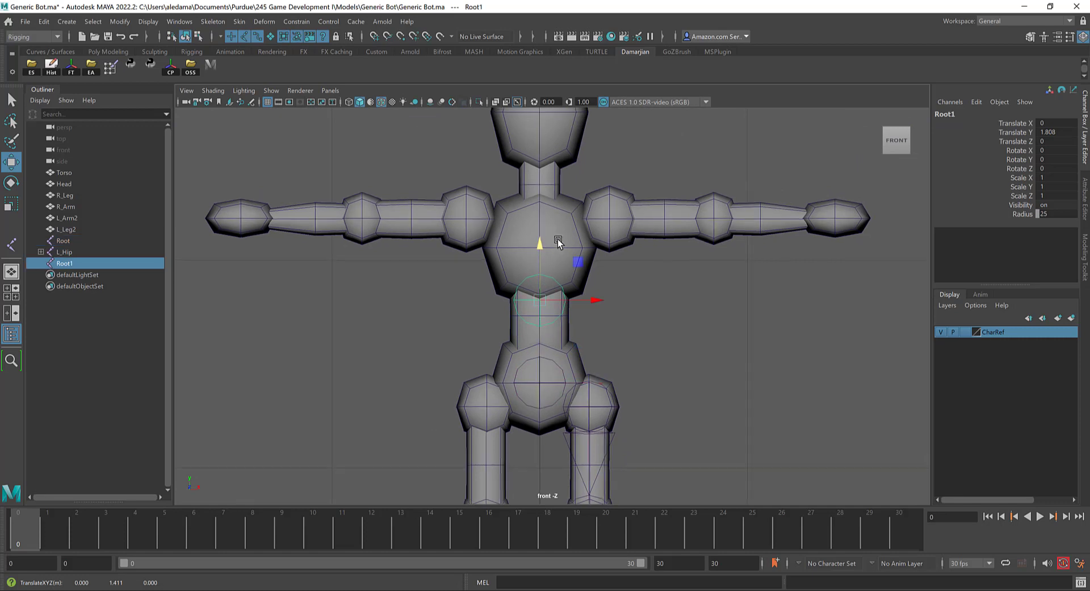
alt+middle_drag(555, 240, 550, 340)
mouse_move(549, 341)
shift+mouse_down()
mouse_move(559, 256)
mouse_move(564, 270)
mouse_move(546, 219)
mouse_move(567, 90)
shift+mouse_up()
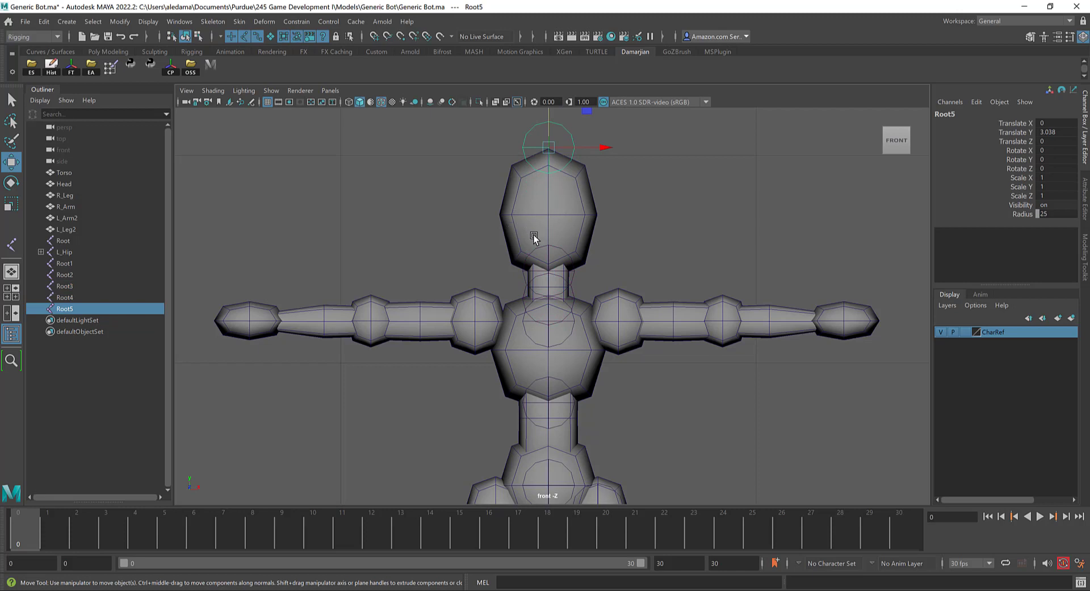
Duplicate the upper-chest joint along the left arm to the shoulder, elbow, wrist, mid-hand and fingertip, at about X 0.33, 0.84, 1.27, 1.42 and 1.60
scroll(573, 306, up, 3)
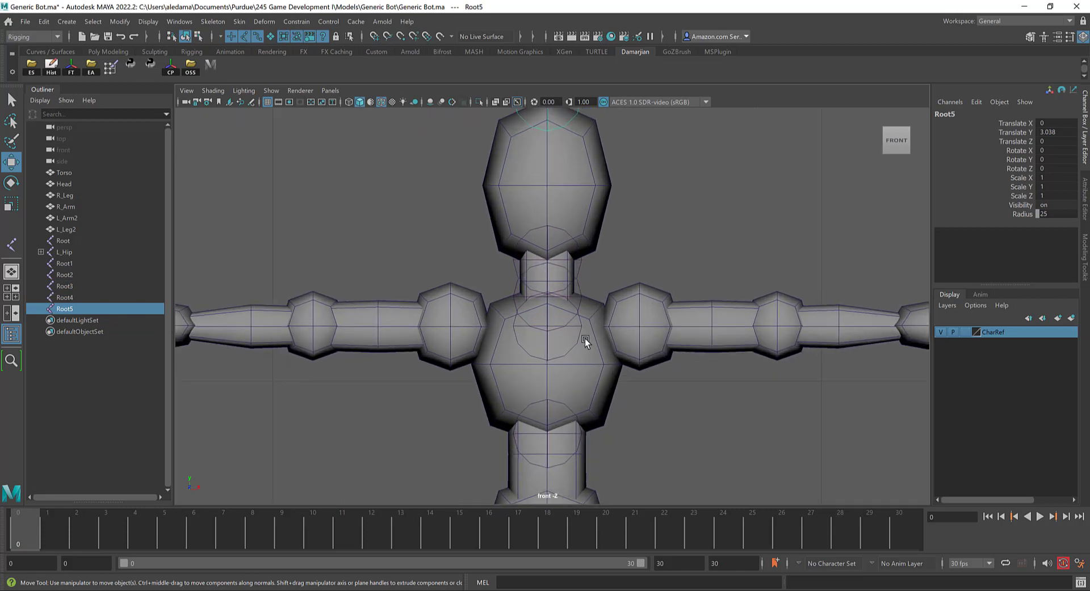
click(492, 308)
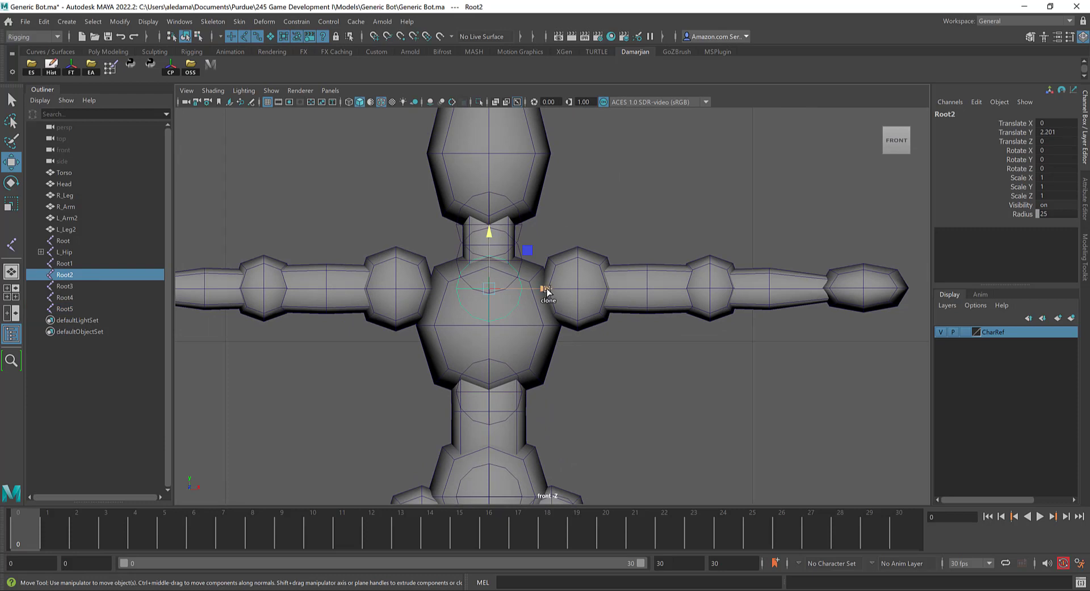
shift+drag(544, 289, 881, 289)
alt+middle_drag(893, 337, 649, 384)
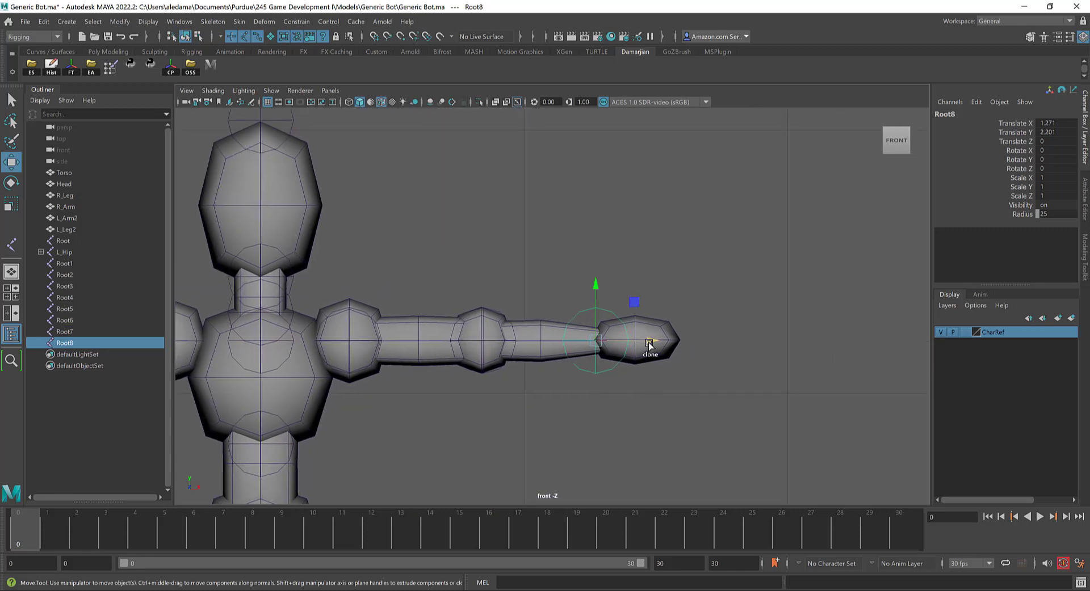
mouse_move(652, 342)
shift+mouse_down()
mouse_move(733, 348)
mouse_move(688, 348)
shift+mouse_up()
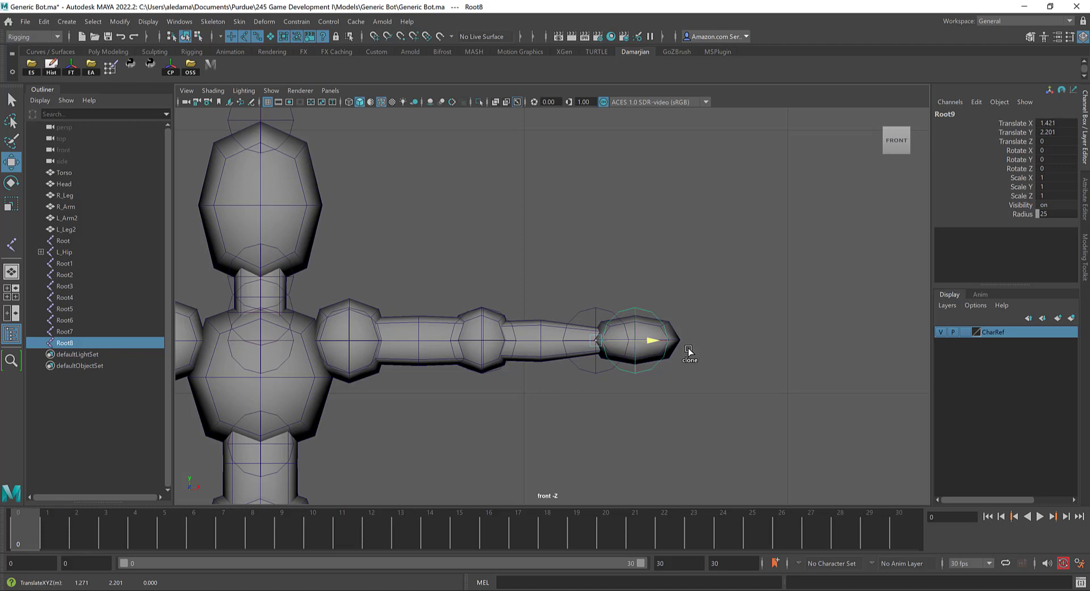
mouse_move(688, 349)
shift+mouse_down()
mouse_move(737, 345)
mouse_move(761, 267)
mouse_move(723, 309)
mouse_move(610, 294)
mouse_move(665, 356)
mouse_move(619, 333)
mouse_move(659, 318)
shift+mouse_up()
Delete the extra joint in the middle of the left hand, between the wrist and fingertip joints
click(669, 355)
click(675, 354)
key(Delete)
Examine the placement of the spine, neck, head and left arm joints against the body in the perspective view
alt+right_drag(658, 318, 651, 357)
alt+middle_drag(651, 356, 646, 388)
alt+drag(646, 388, 631, 358)
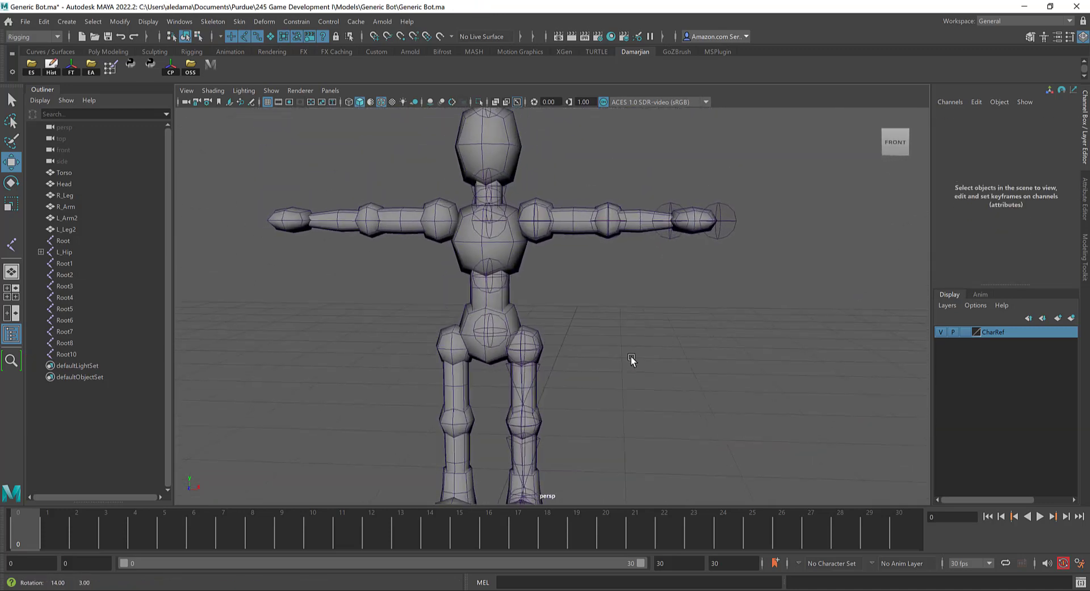
alt+middle_drag(571, 391, 589, 332)
scroll(584, 327, up, 3)
alt+drag(652, 282, 564, 138)
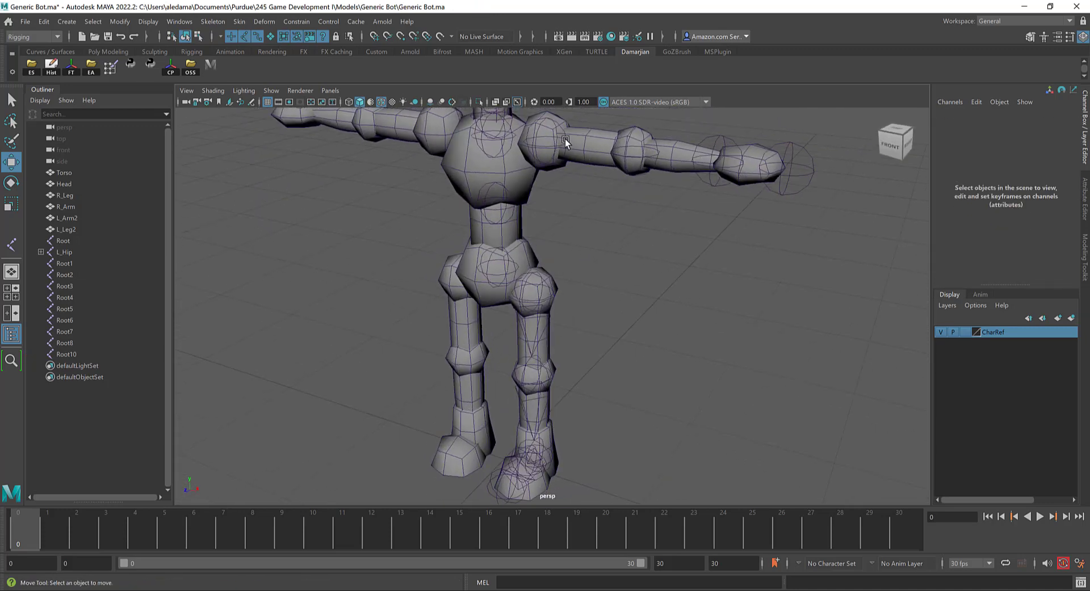
alt+right_drag(554, 135, 566, 260)
alt+drag(566, 260, 420, 296)
scroll(420, 307, up, 5)
scroll(434, 323, down, 3)
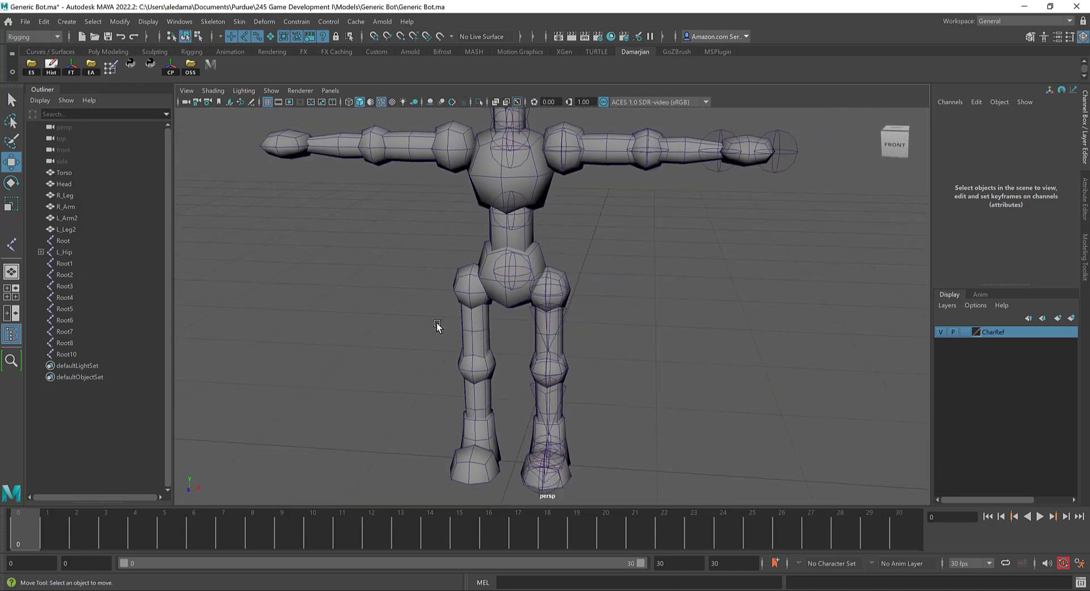
alt+drag(424, 337, 420, 331)
alt+middle_drag(528, 278, 451, 428)
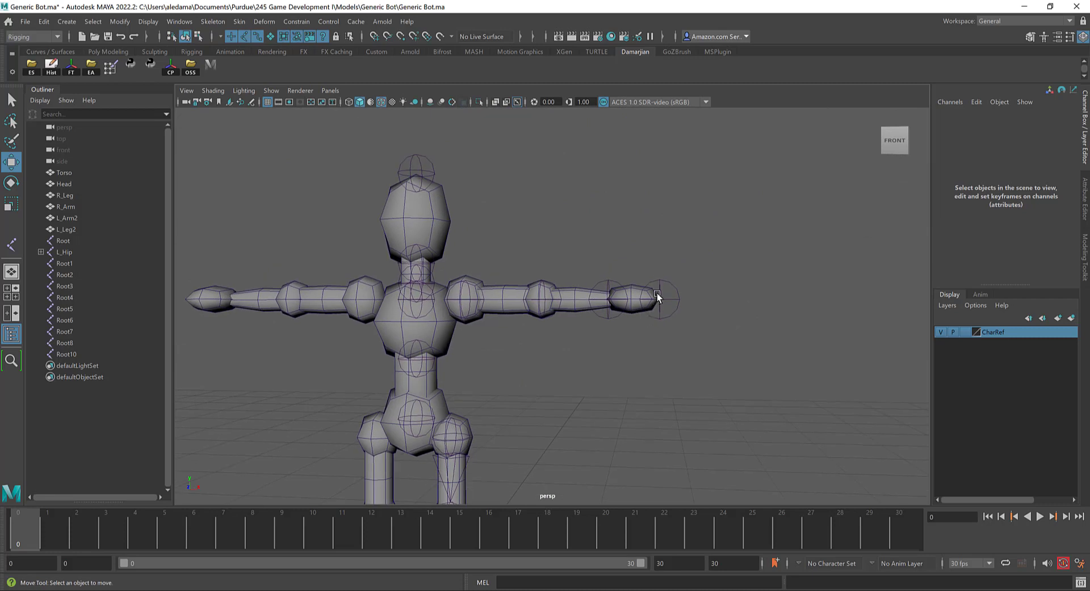
alt+middle_drag(540, 382, 568, 305)
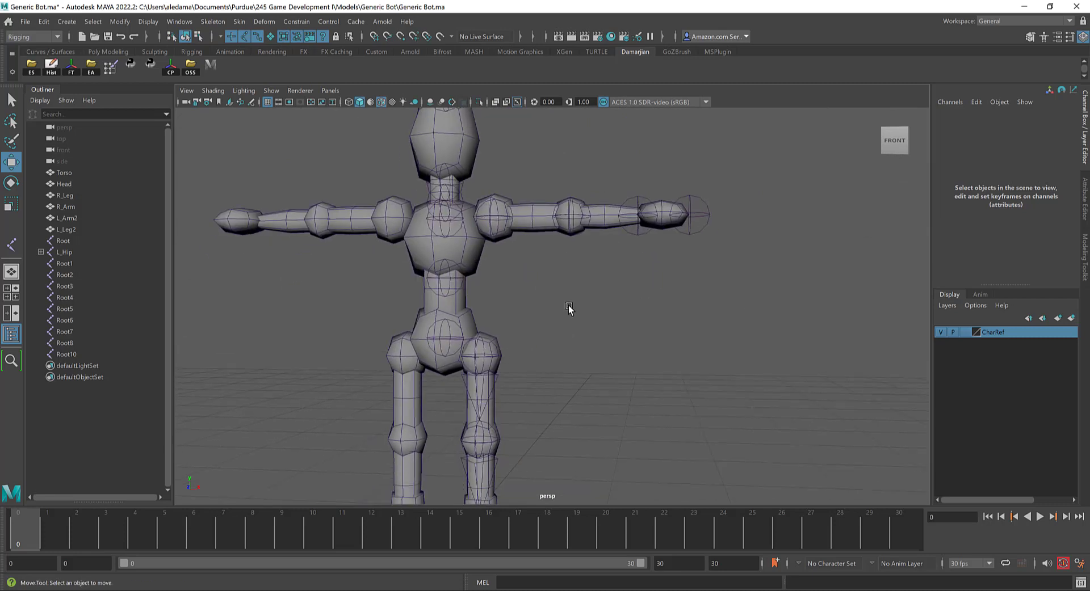
In the front view, rename the joint at the left fingertip L_FingerNode
click(688, 214)
key(space)
drag(665, 279, 664, 307)
alt+middle_drag(626, 271, 726, 186)
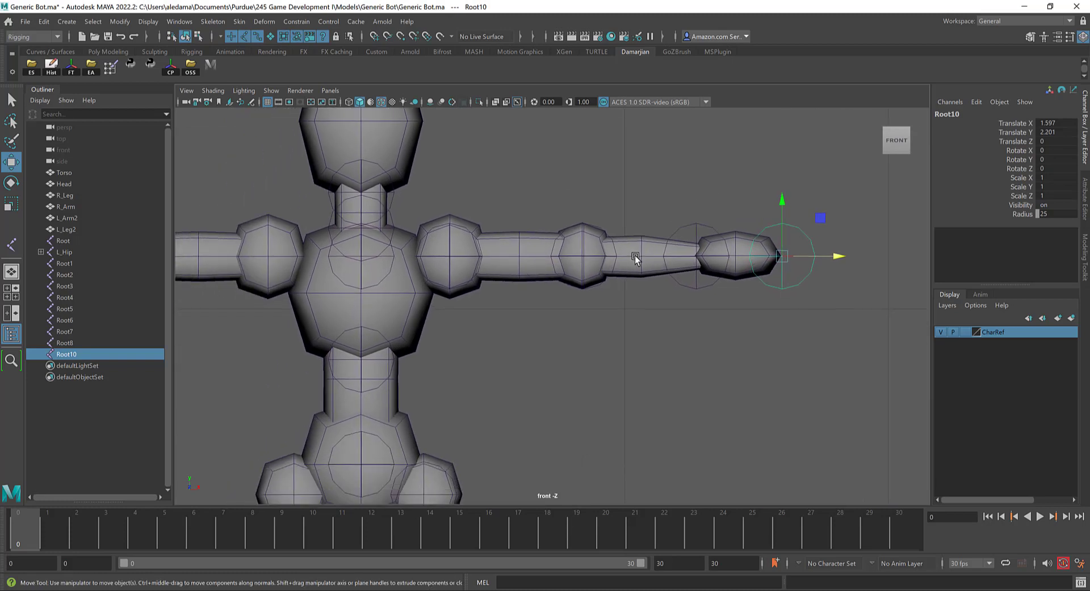
click(967, 114)
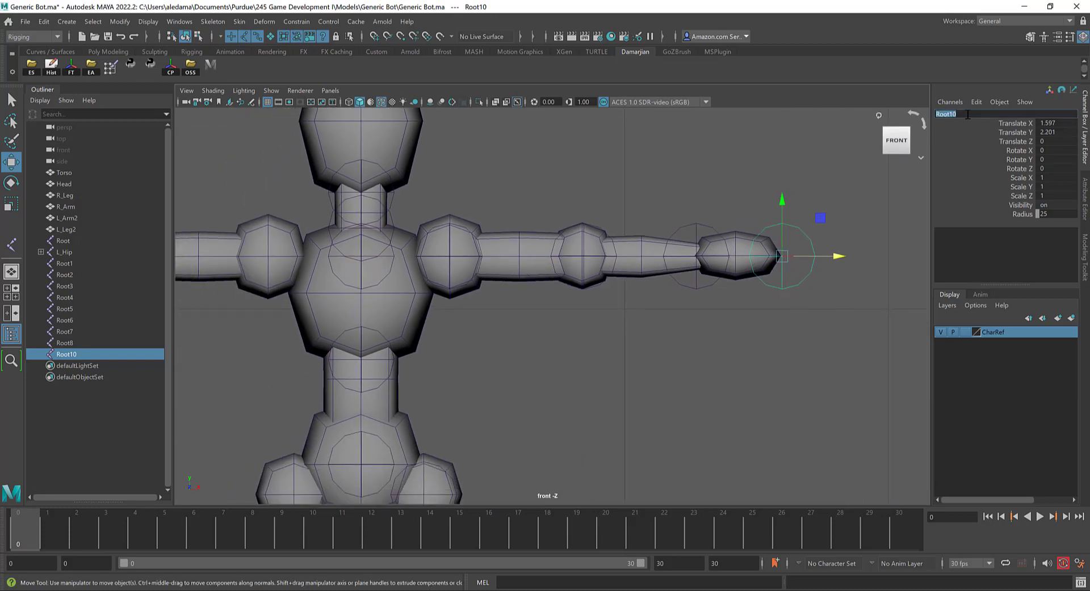
text(L_FingerNode)
Rename the left wrist joint L_Wrist and the left elbow joint L_Elbow
click(683, 226)
click(953, 117)
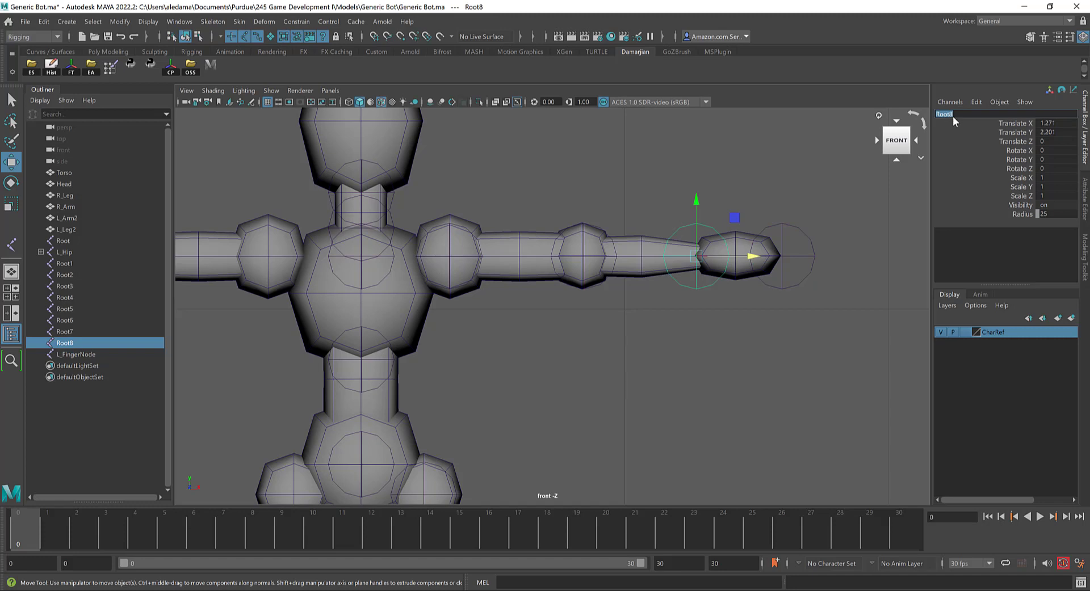
text(L_Wrist)
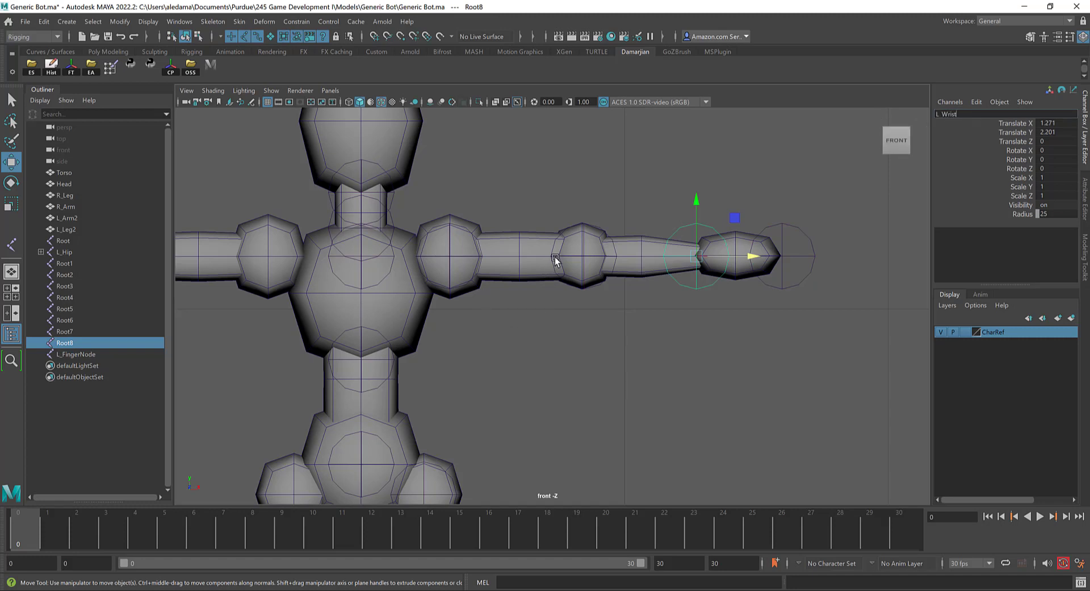
click(570, 228)
click(982, 116)
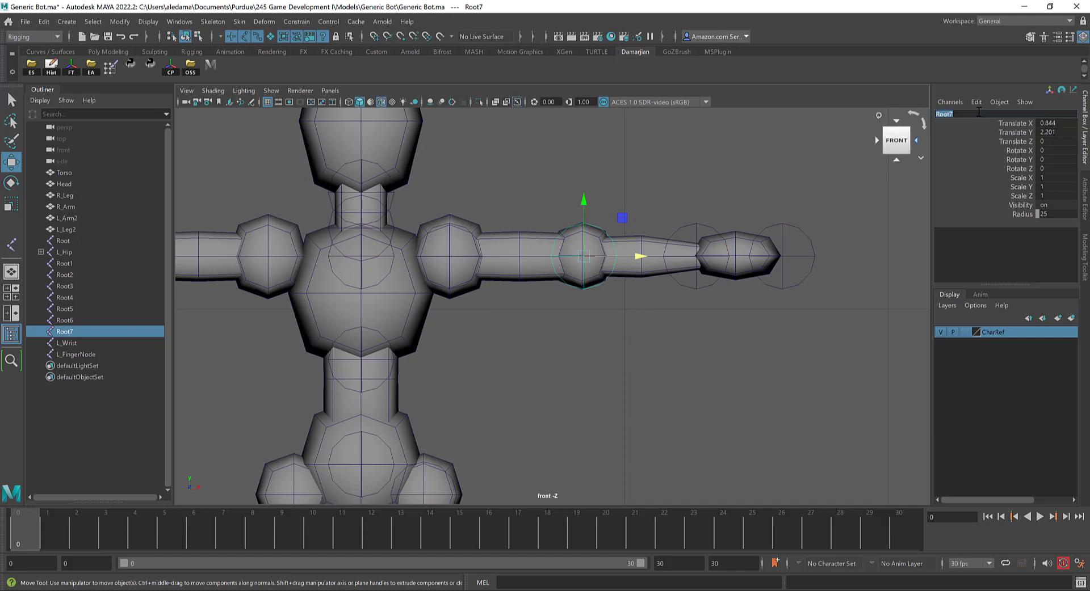
text(L_Elbow)
Rename the left shoulder joint L_Shoulder and the upper-chest joint on the centre line Clav
click(450, 225)
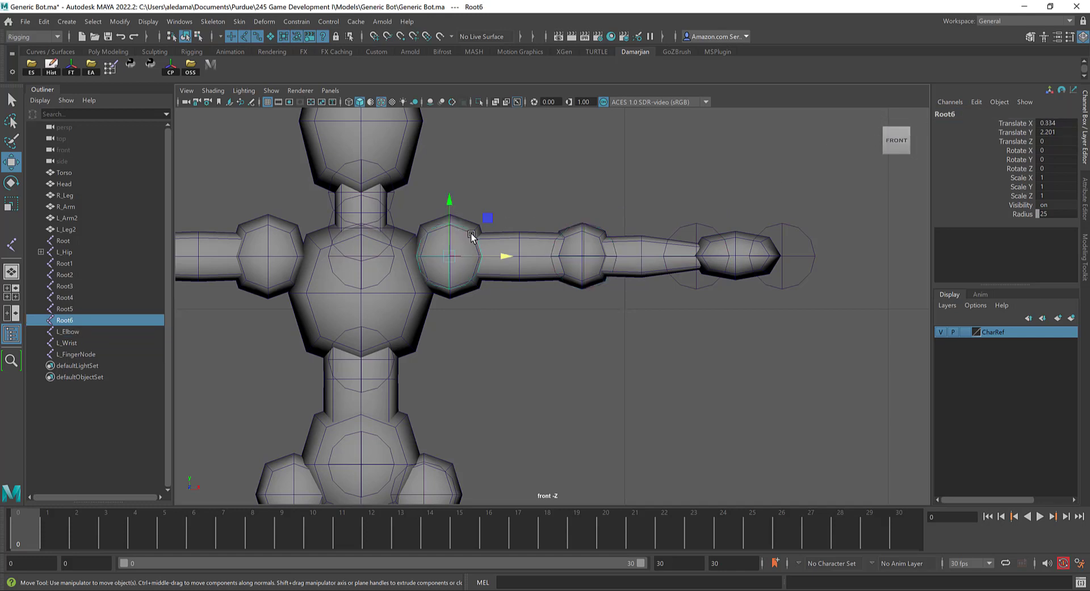
click(944, 115)
text(L_Shoulder)
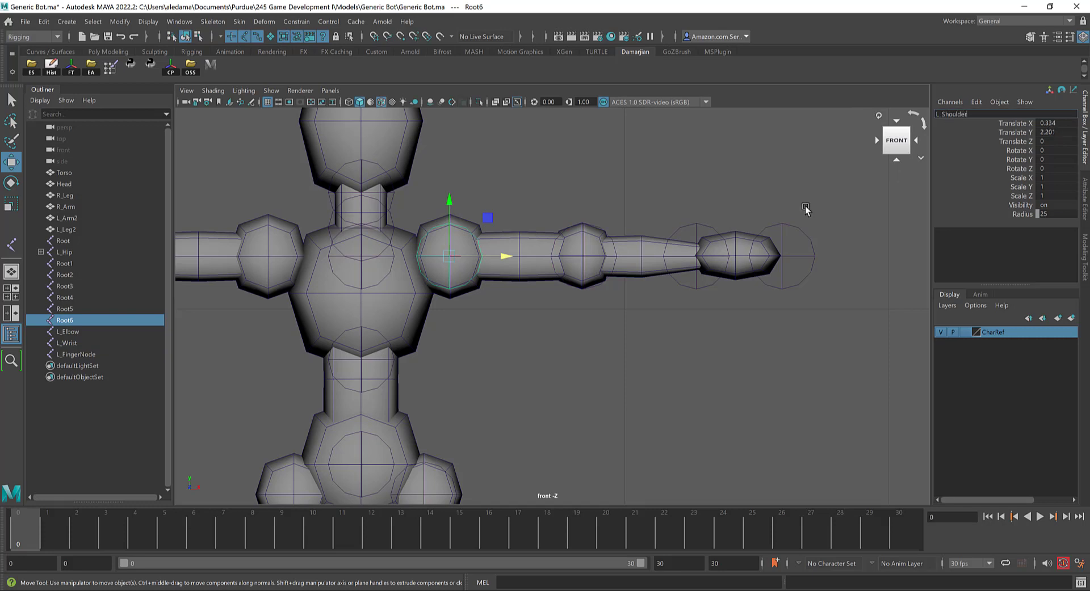
click(383, 284)
click(945, 115)
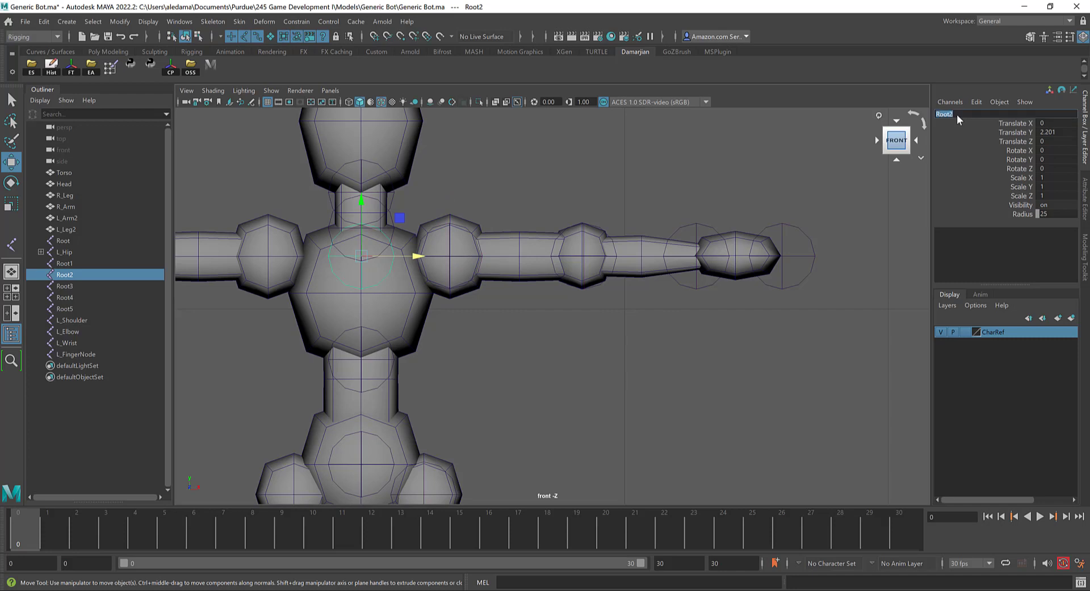
text(Clav)
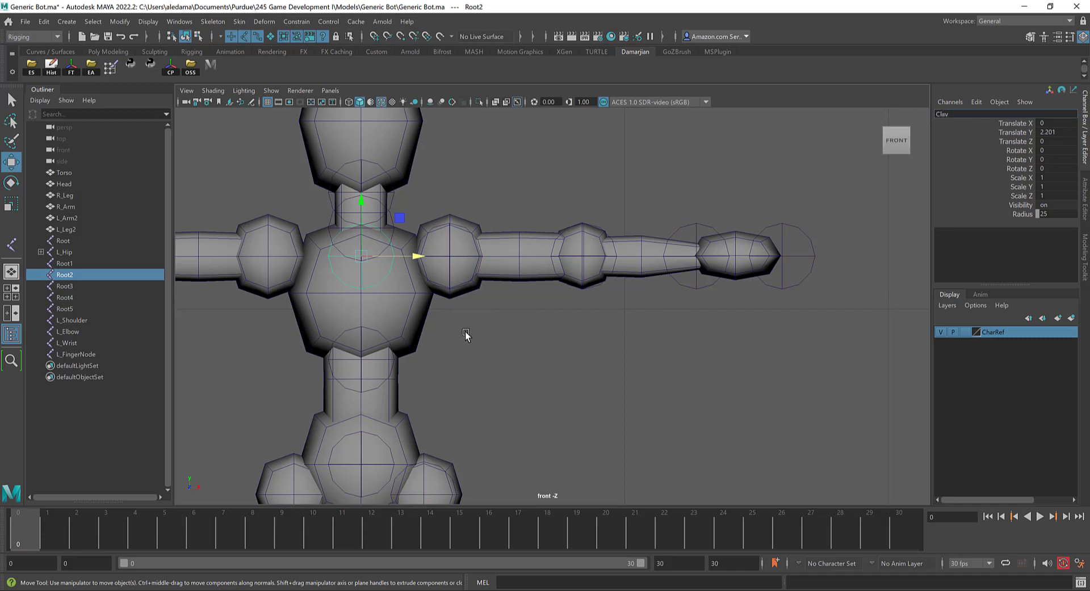
Rename the waist joint just below the torso Sp1
click(399, 363)
click(394, 372)
alt+middle_drag(463, 380, 600, 314)
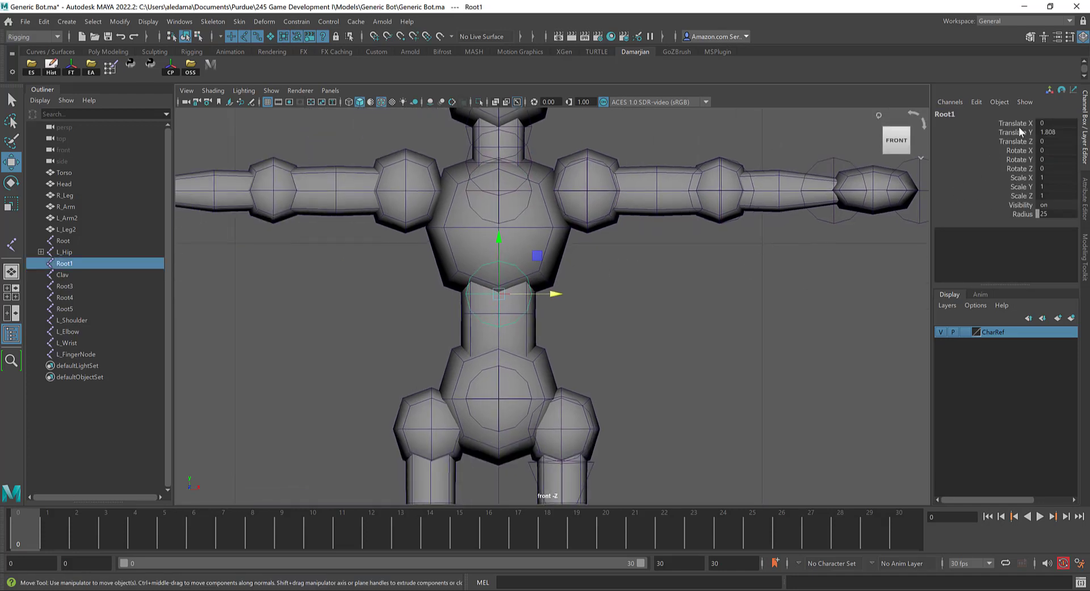
click(970, 114)
text(S)
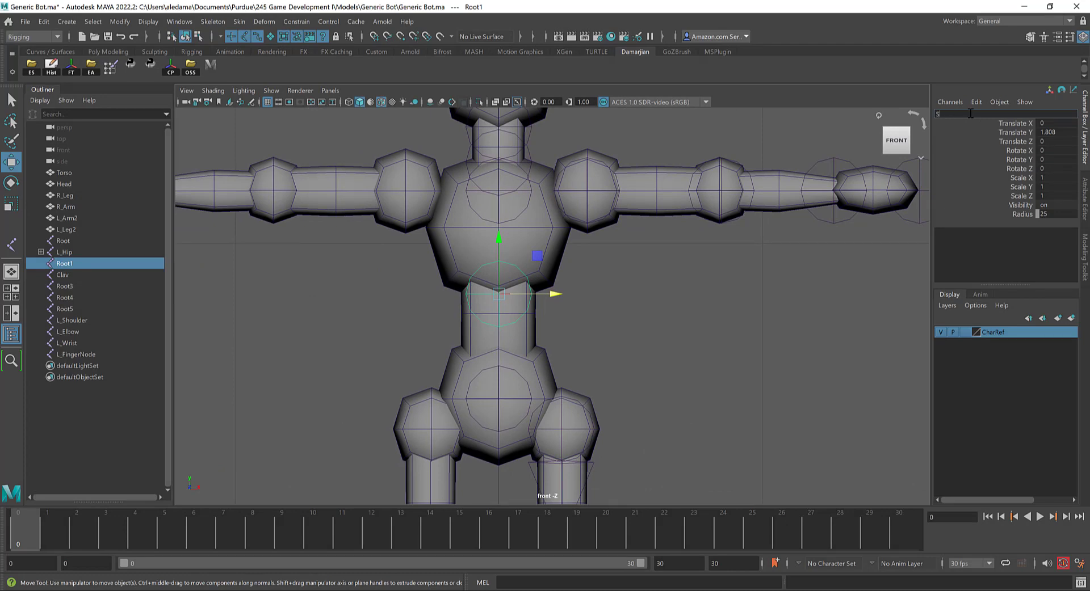
text(p1)
key(Return)
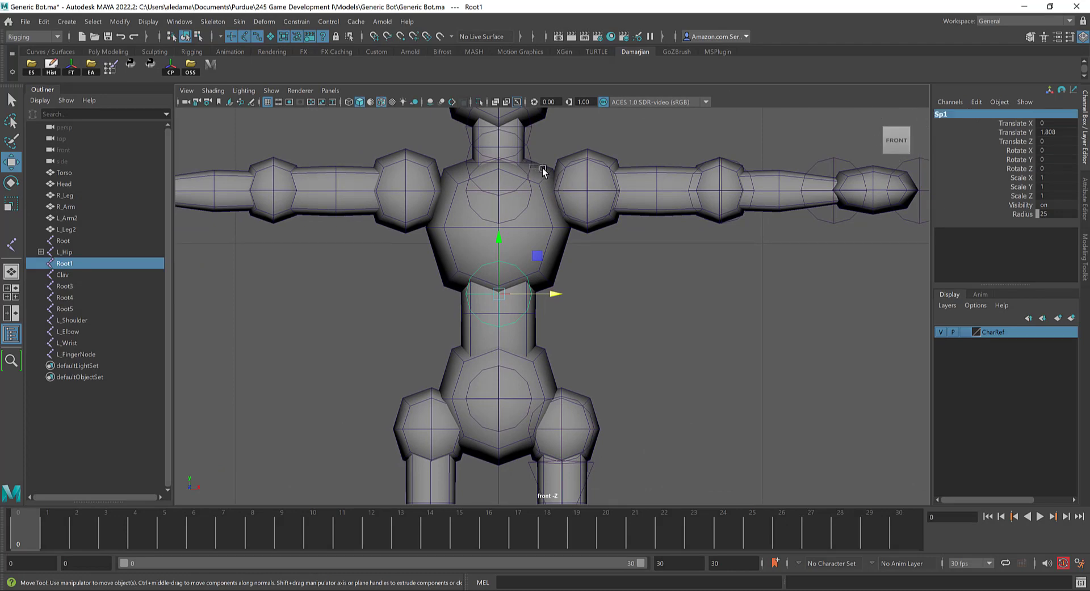
Rename the joint at the bottom of the neck NeckBase and copy the "Neck" part of the name
click(536, 163)
alt+middle_drag(535, 163, 543, 325)
scroll(544, 325, up, 2)
click(950, 114)
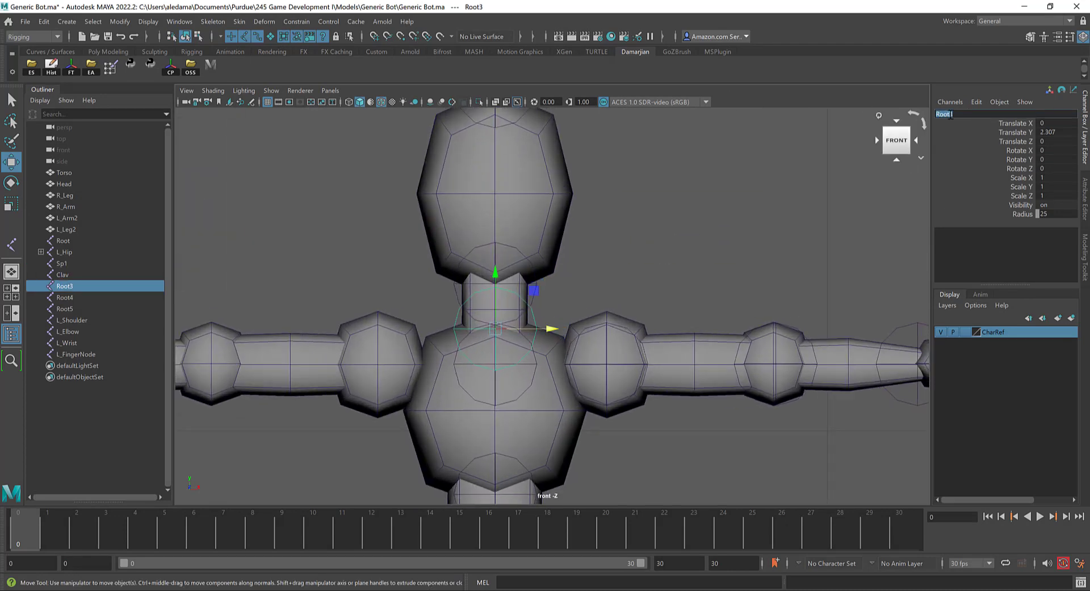
text(K)
drag(937, 115, 934, 114)
key(ctrl+c)
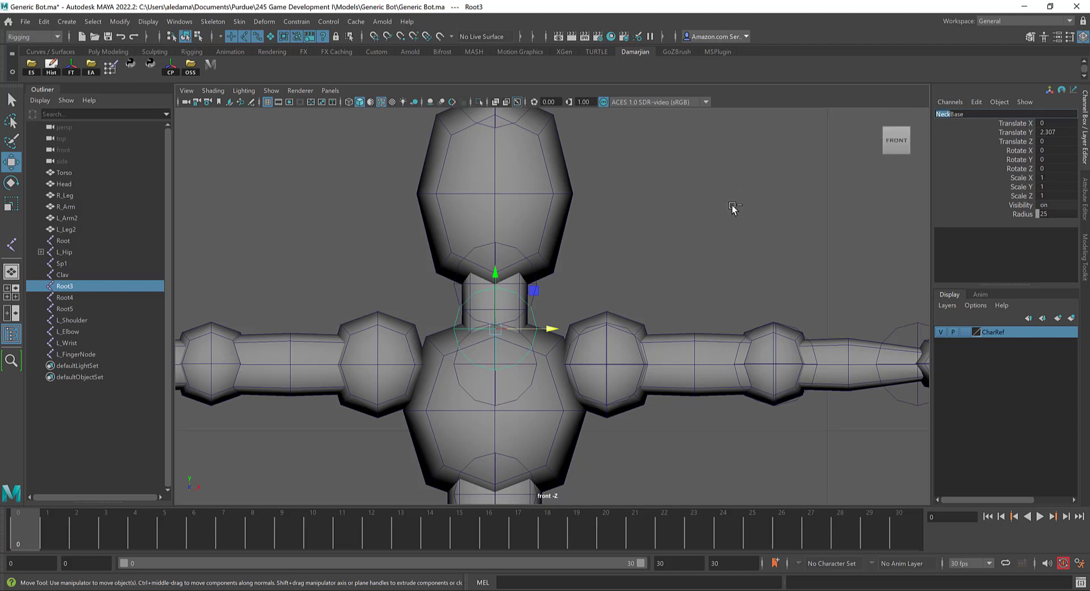
Rename the joint at the top of the neck Neck and the joint at the top of the head HeadNode
click(523, 253)
click(965, 114)
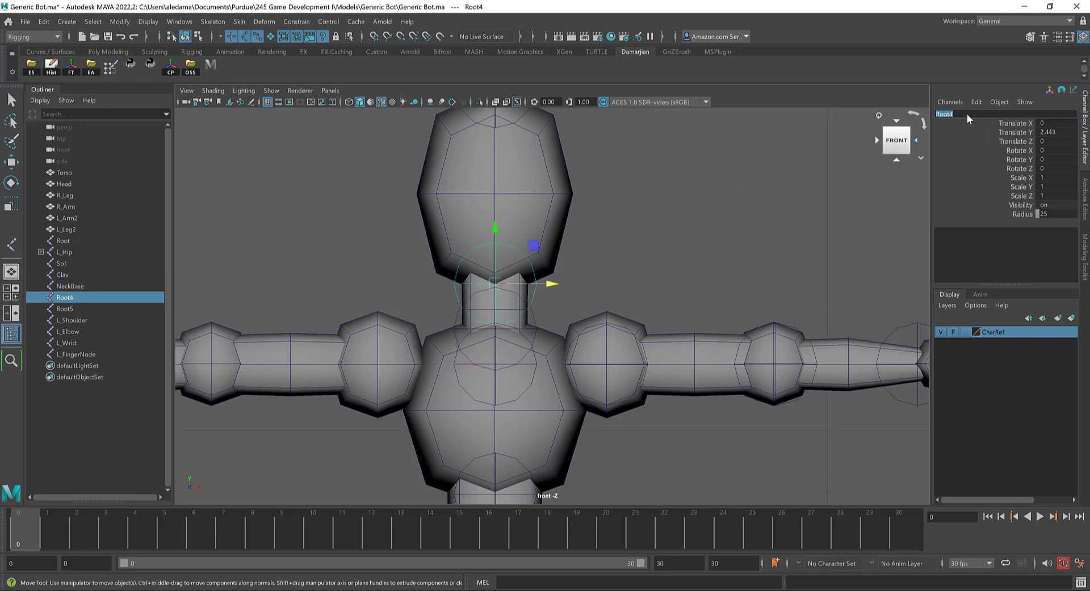
key(ctrl+v)
click(495, 121)
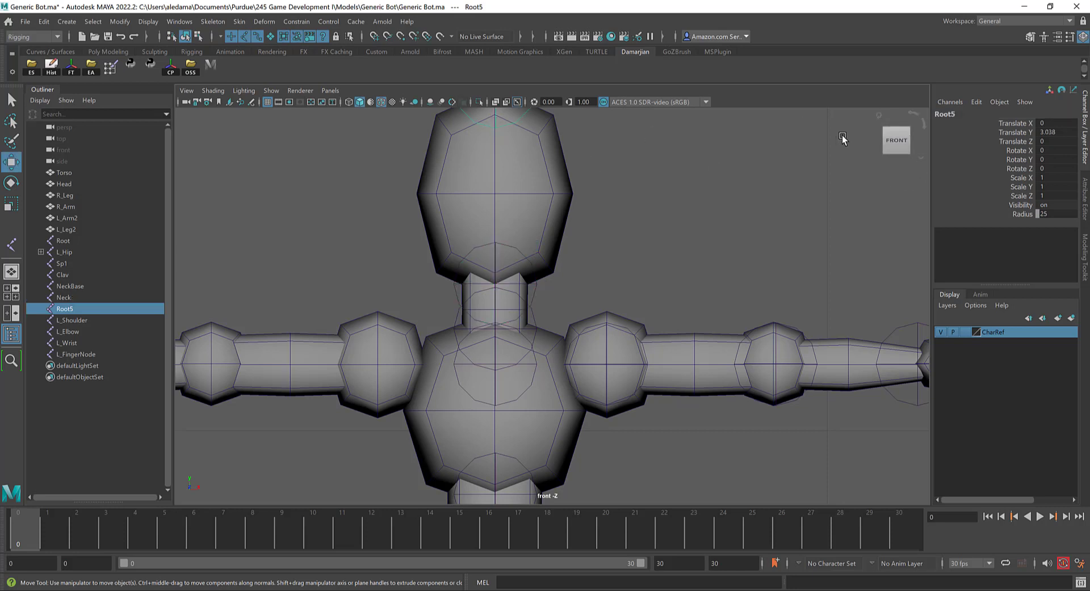
click(968, 112)
text(HeadNode)
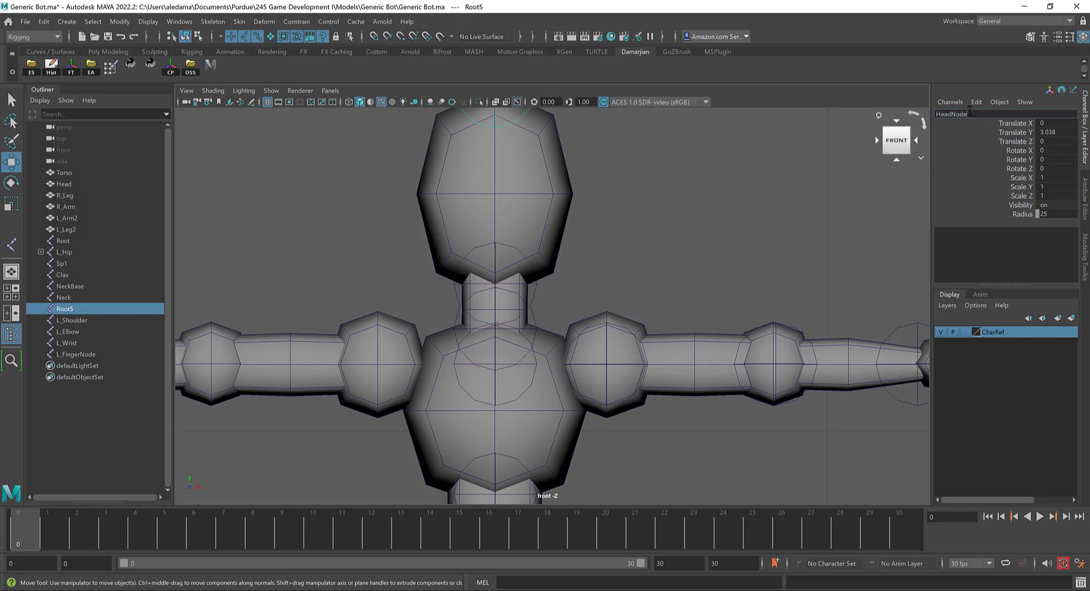
key(Return)
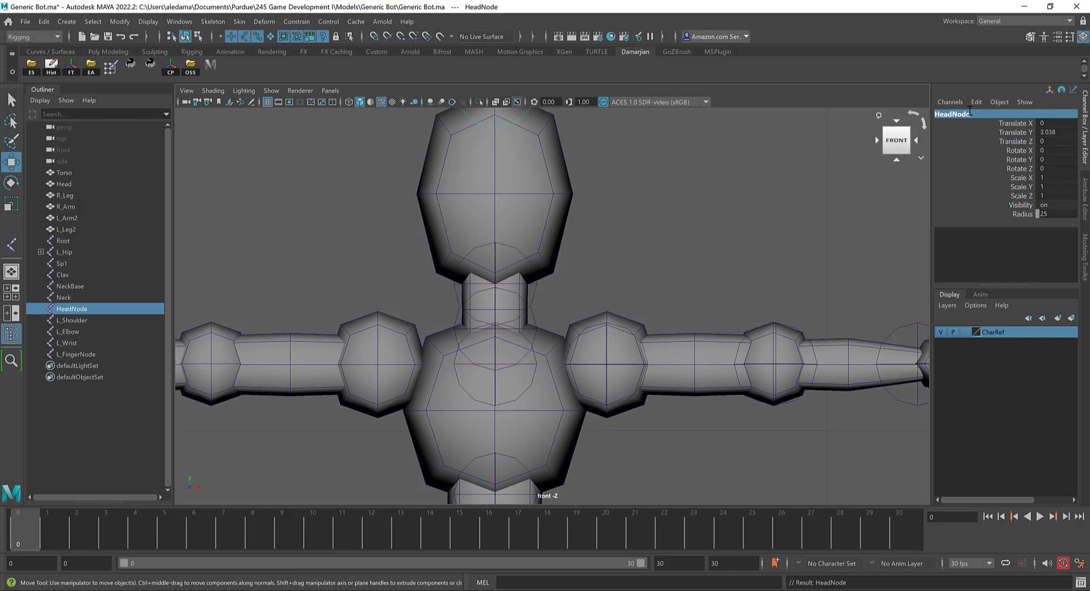
Parent the L_FingerNode joint to L_Wrist, and L_Wrist to L_Elbow
click(631, 336)
scroll(647, 417, down, 5)
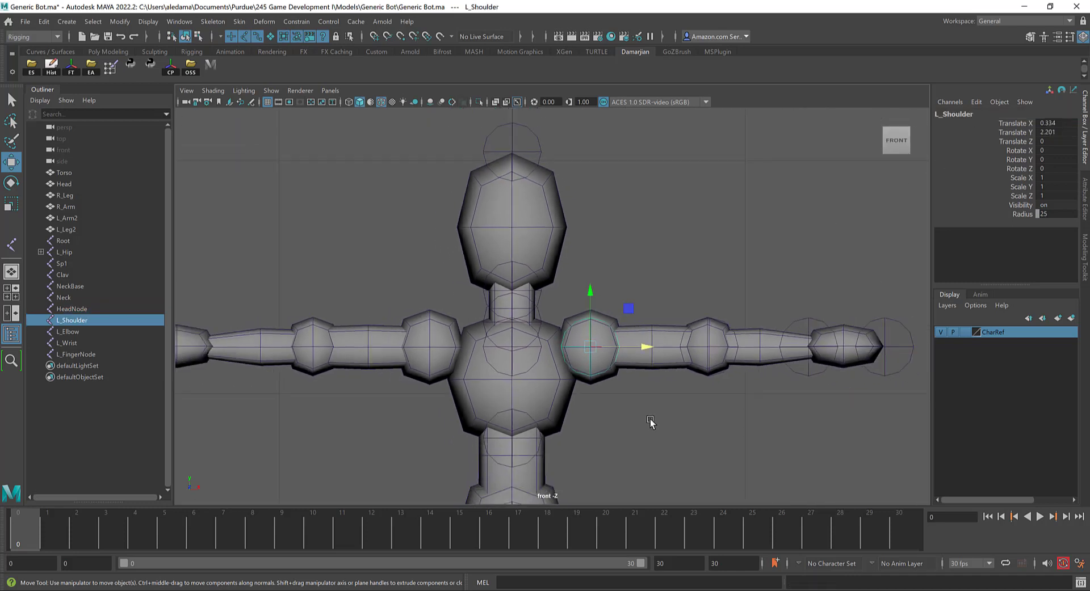
click(834, 353)
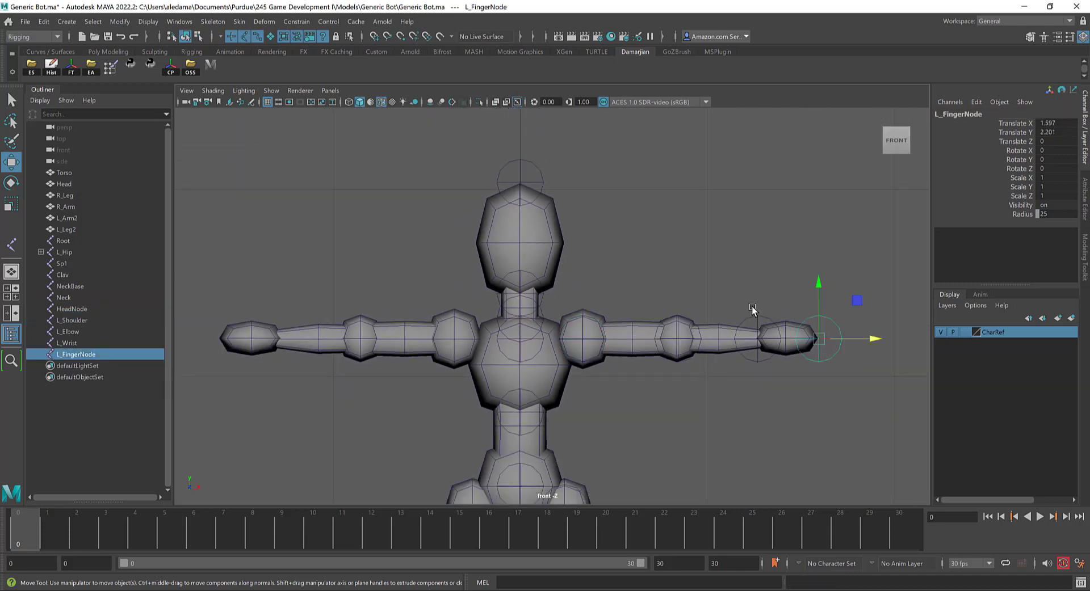
shift+click(766, 332)
key(p)
click(765, 333)
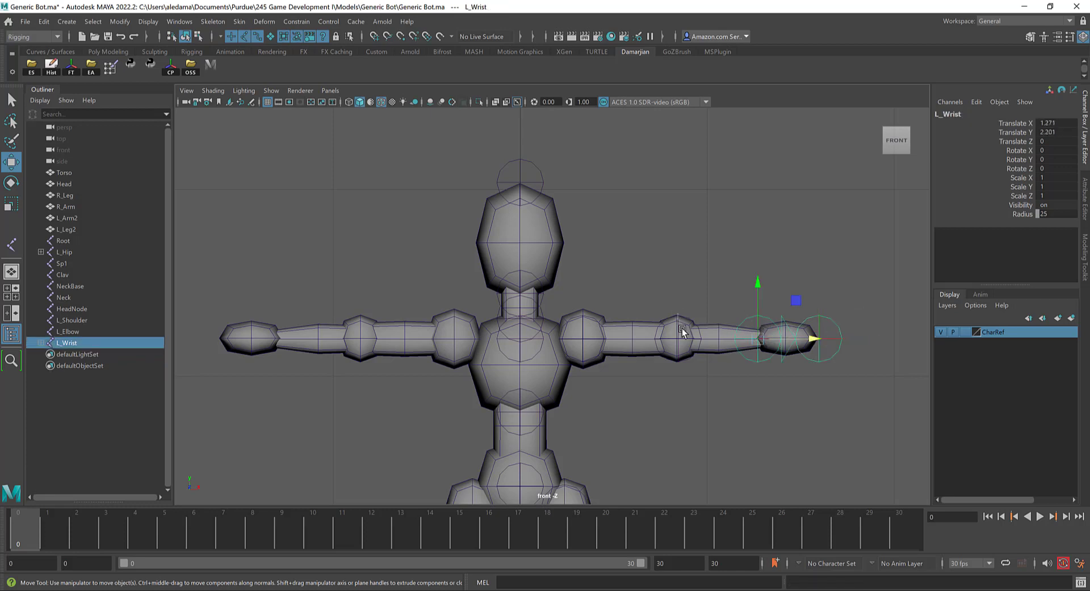
shift+click(681, 329)
key(p)
Parent the L_Elbow joint to L_Shoulder, and L_Shoulder to Clav
click(673, 313)
shift+click(567, 336)
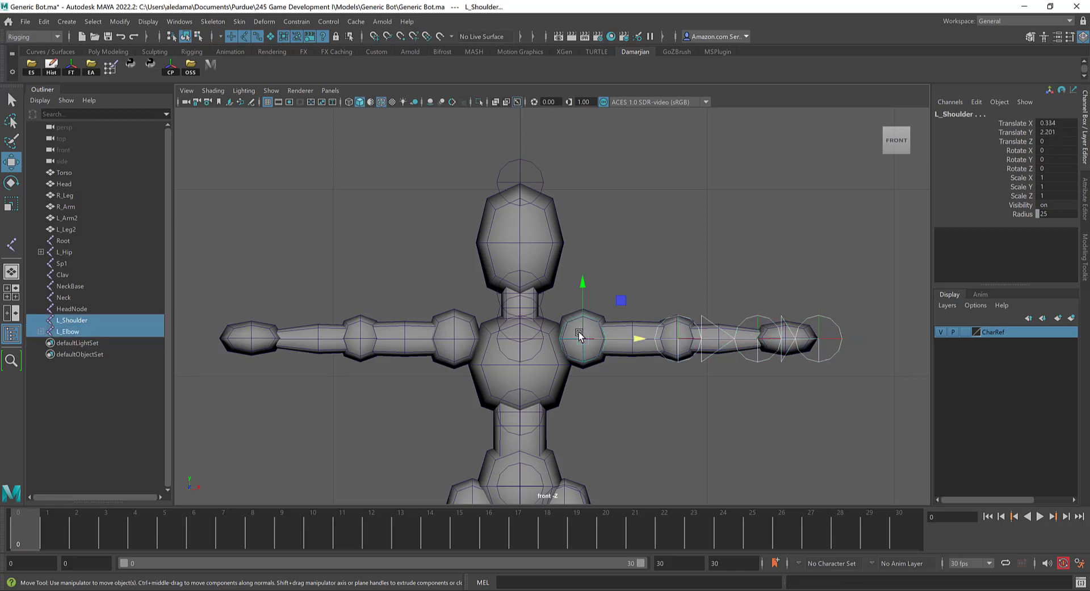
key(p)
click(570, 341)
shift+click(541, 362)
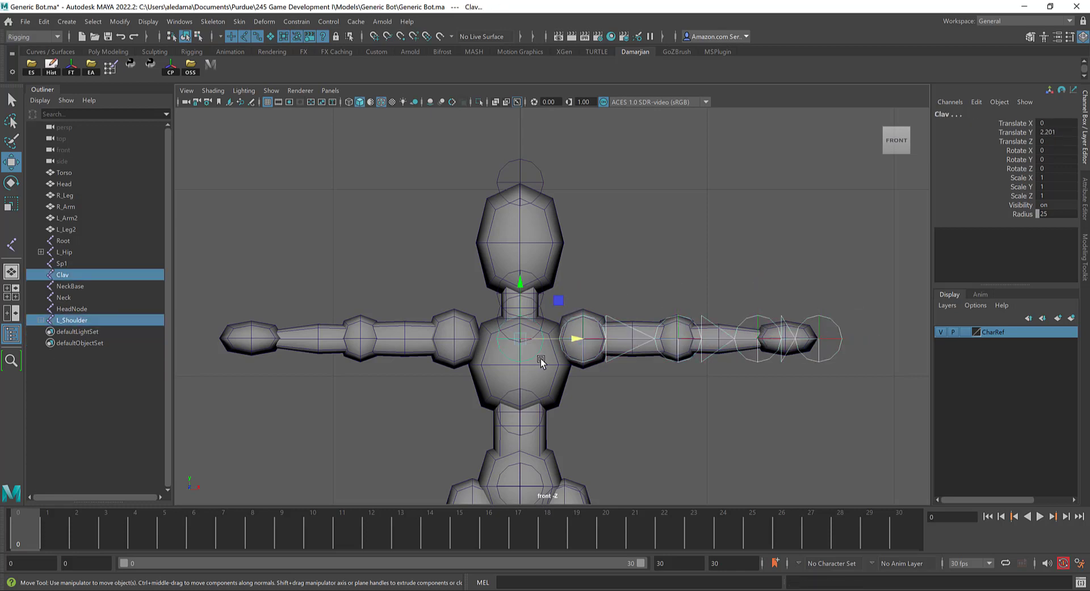
key(p)
Parent the Clav joint to Sp1, and Sp1 to Root
click(520, 357)
shift+click(540, 402)
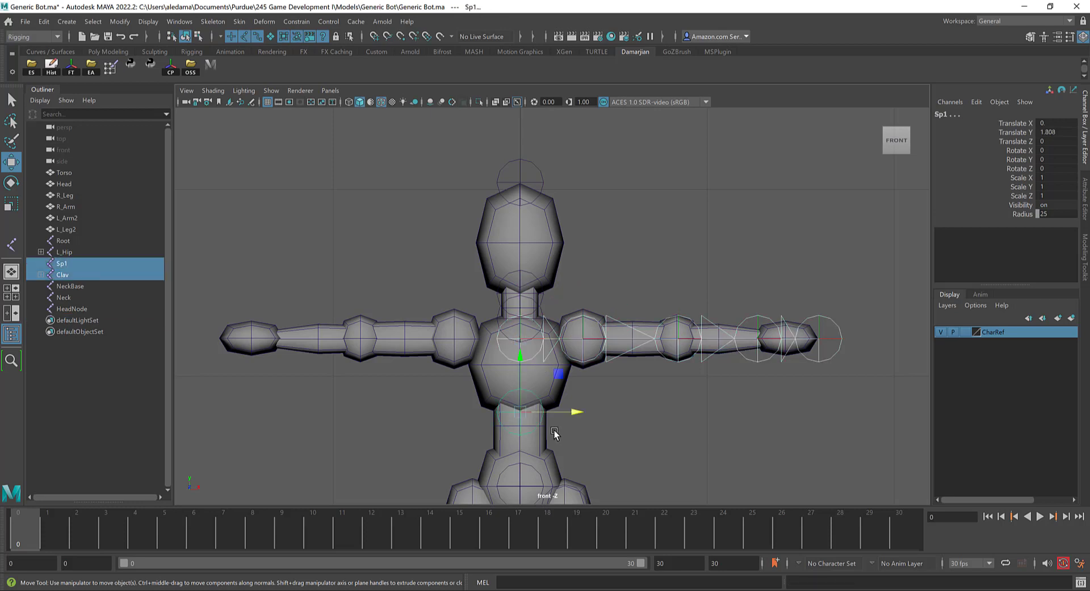
key(p)
click(538, 426)
shift+click(527, 467)
alt+middle_drag(592, 435, 591, 341)
alt+right_drag(591, 340, 586, 433)
key(p)
Parent the L_Hip joint to Root
click(555, 452)
shift+click(499, 463)
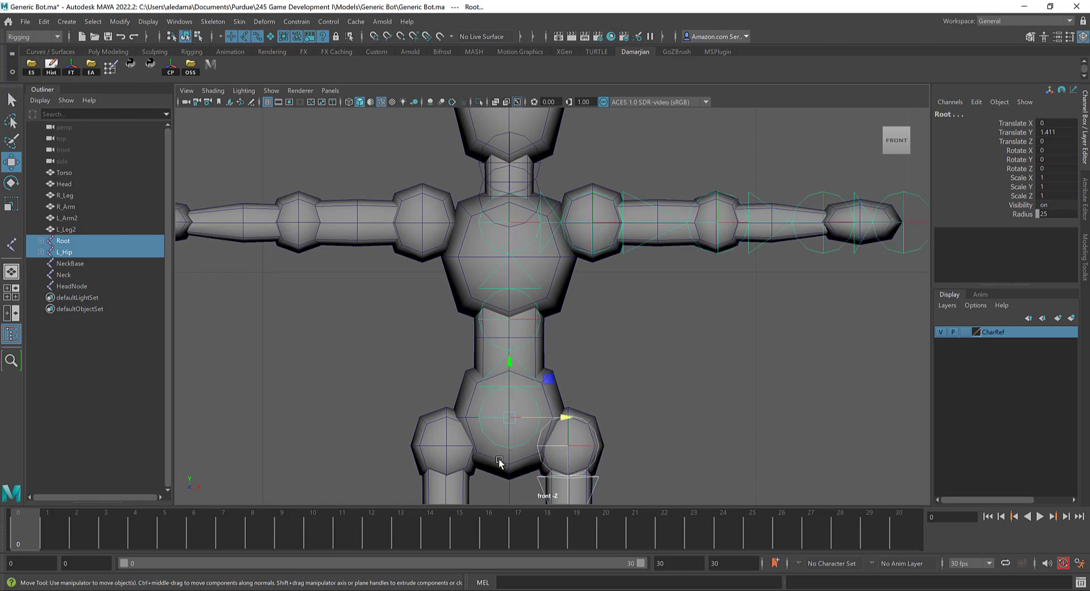
key(p)
Move Root sideways to test the joint hierarchy, and undo the move
drag(565, 418, 804, 420)
scroll(802, 416, down, 2)
alt+middle_drag(794, 404, 632, 288)
scroll(637, 301, down, 2)
key(ctrl+z)
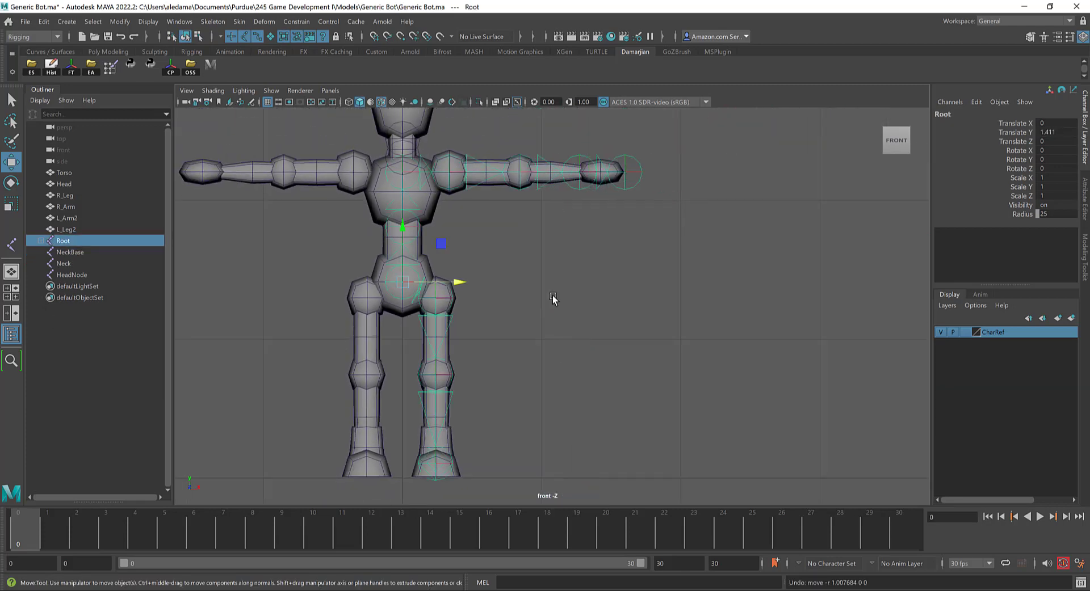
Parent the HeadNode joint to Neck, and Neck to NeckBase
alt+middle_drag(430, 217, 537, 394)
scroll(528, 389, up, 5)
click(469, 159)
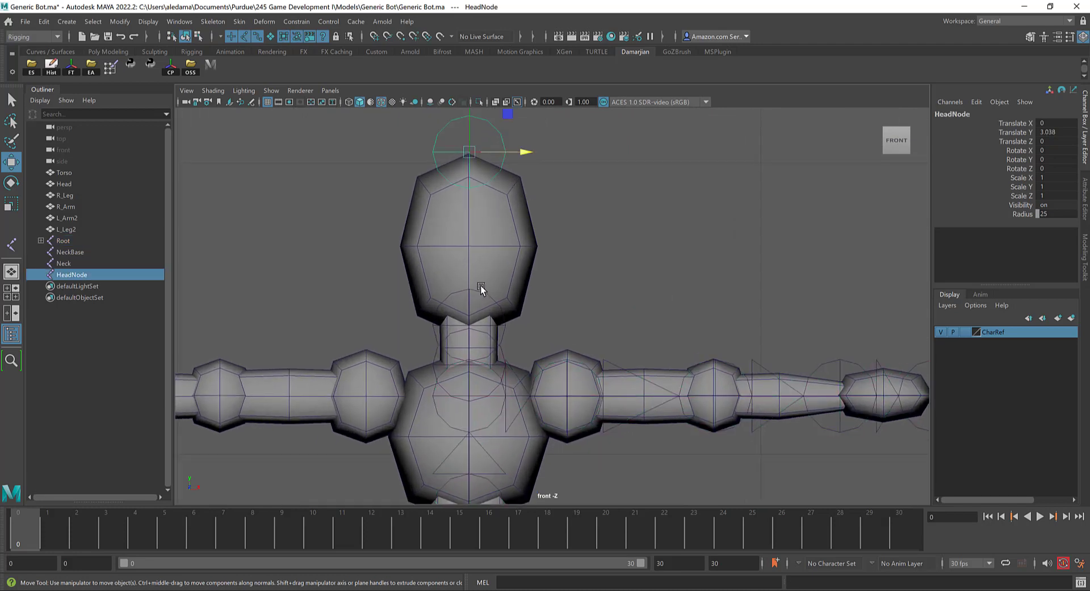
shift+click(490, 299)
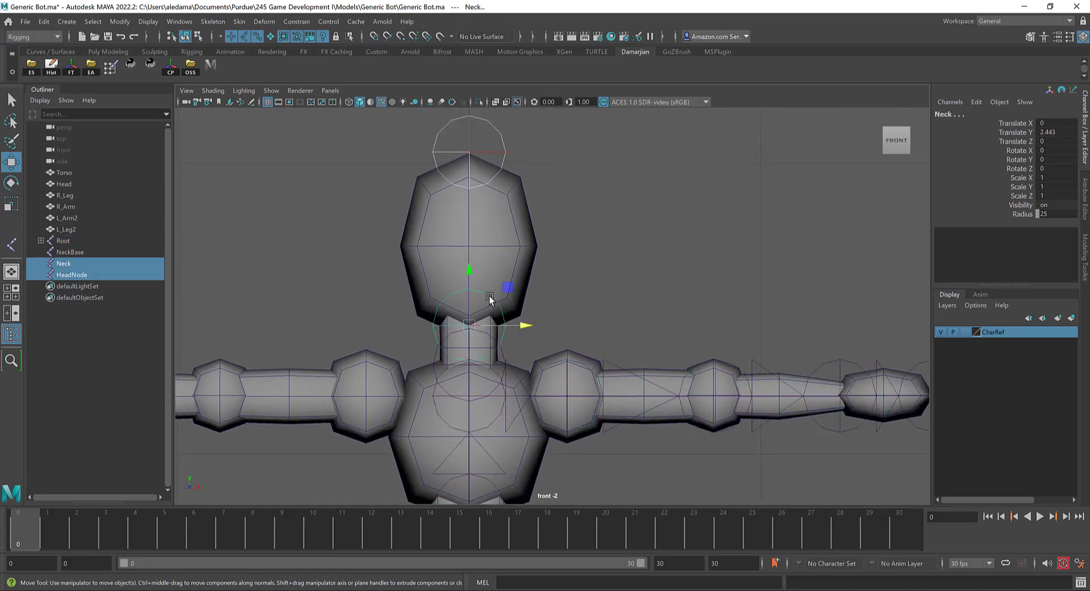
key(p)
scroll(489, 300, up, 1)
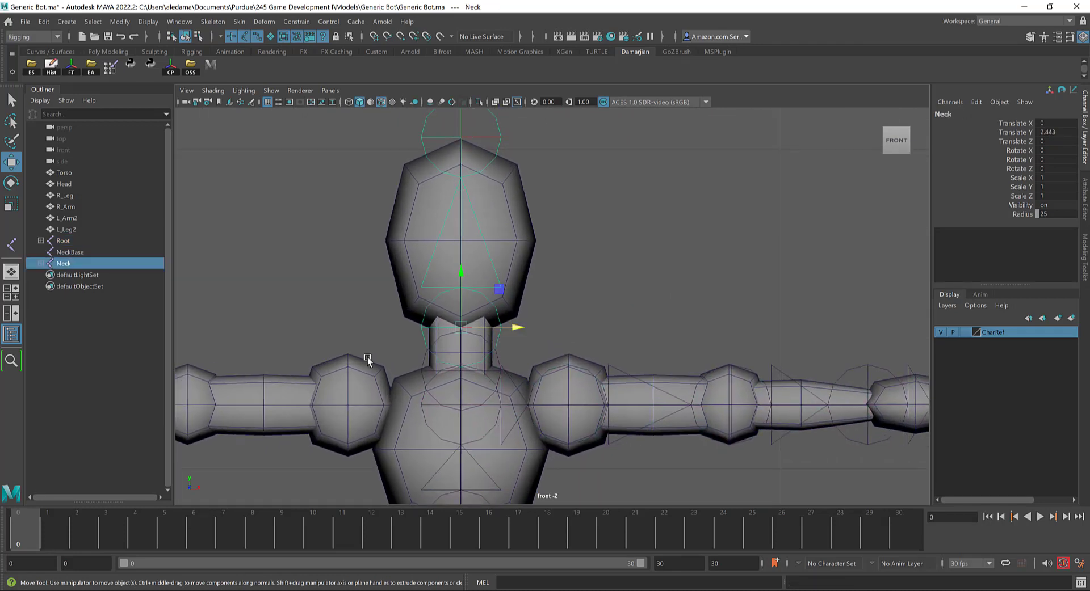
shift+click(427, 376)
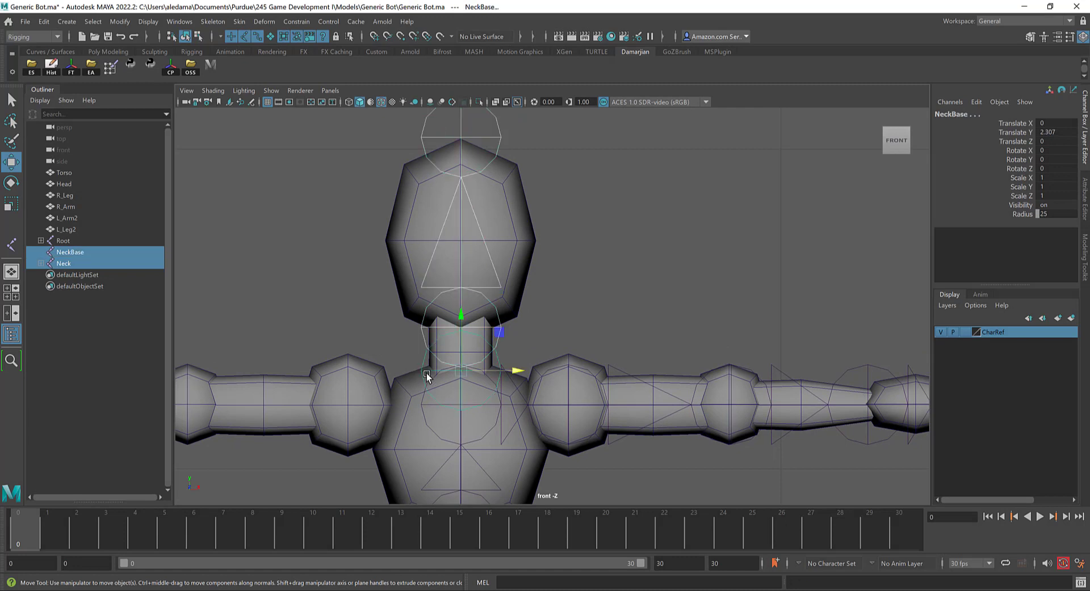
key(p)
Parent the NeckBase joint to Clav
drag(430, 390, 406, 353)
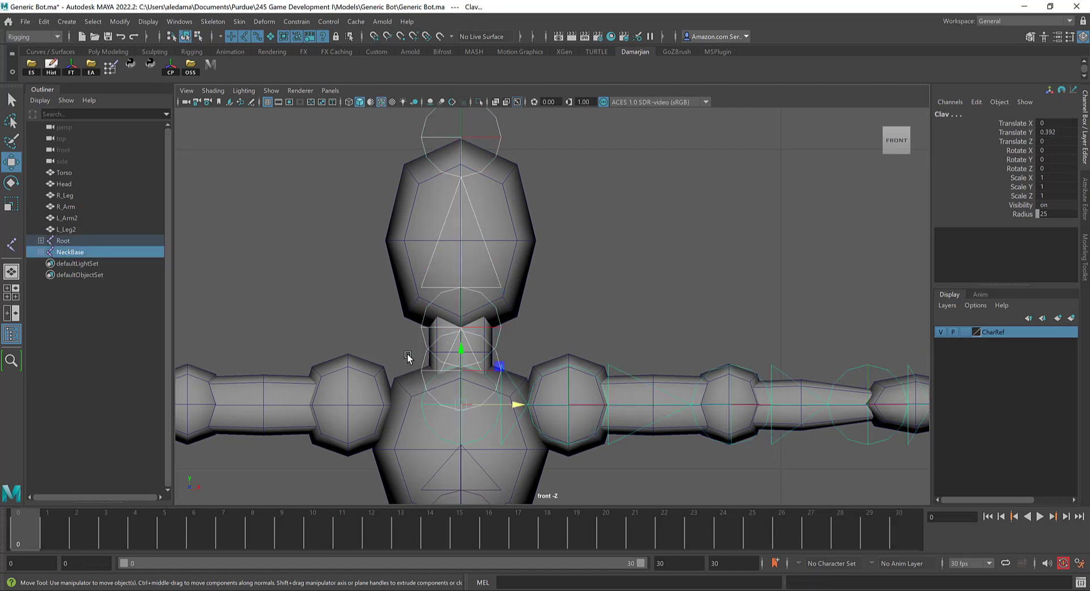
click(425, 368)
shift+click(425, 427)
key(p)
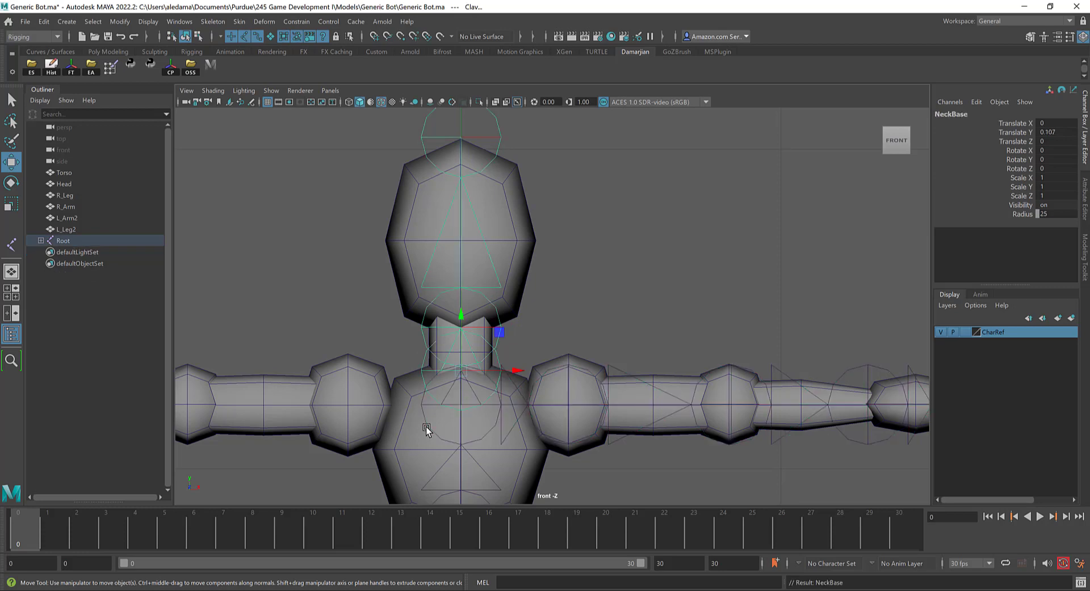
Test the completed hierarchy by moving the whole skeleton sideways from its root, and undo the move
scroll(434, 387, down, 4)
scroll(528, 346, down, 2)
alt+middle_drag(569, 363, 569, 228)
click(512, 323)
click(510, 319)
drag(560, 323, 751, 339)
key(ctrl+z)
Open the Mirror Joints options and check for YZ mirroring, the Behavior function, and replacement of L_ with R_
alt+middle_drag(593, 244, 592, 297)
scroll(593, 301, up, 2)
click(566, 253)
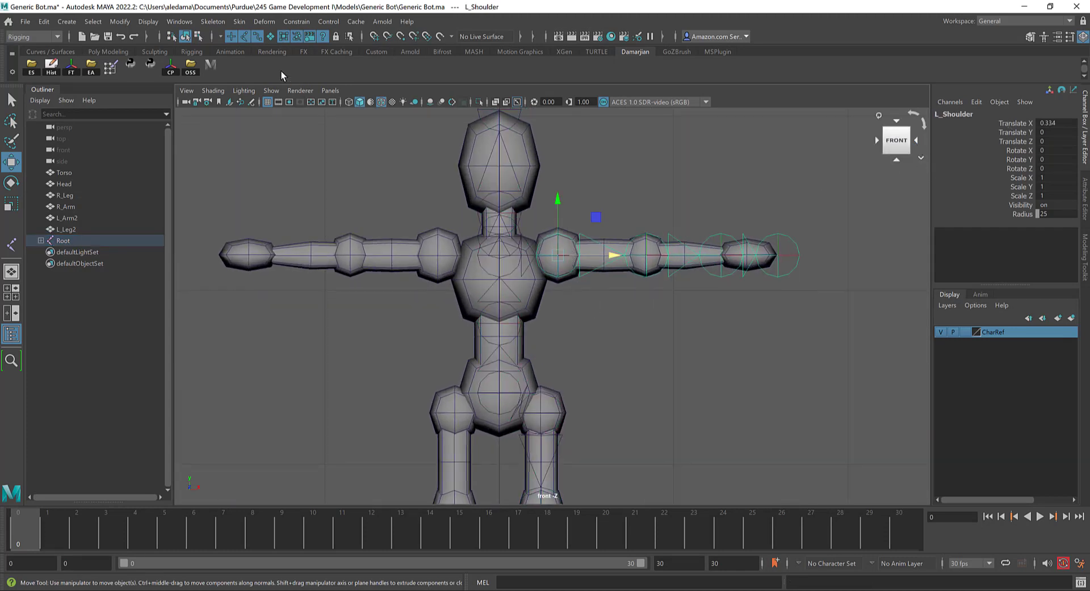
click(213, 21)
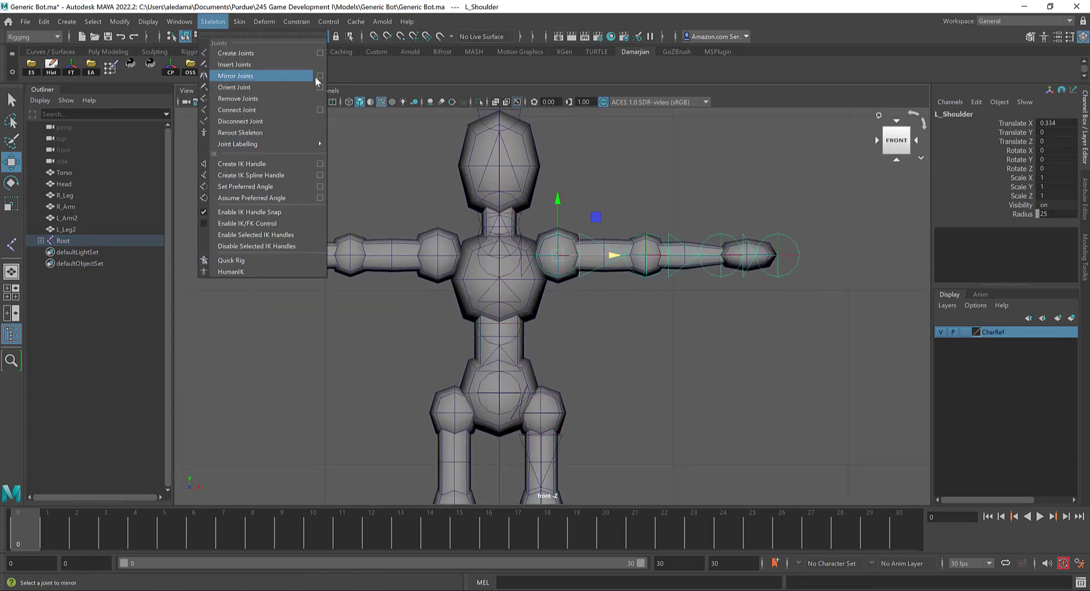
click(433, 199)
key(ctrl+space)
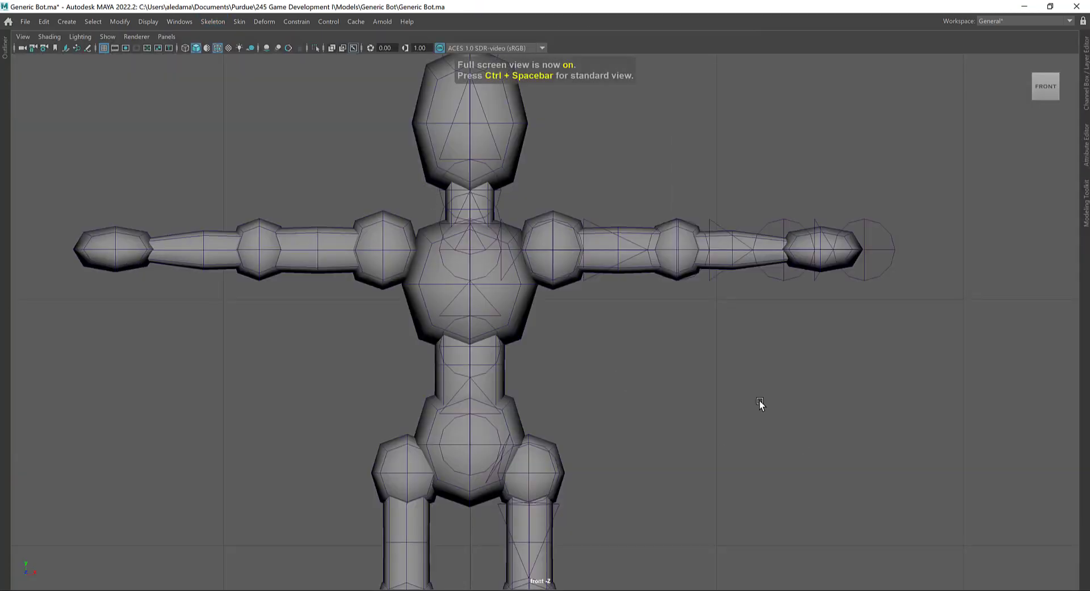
key(space)
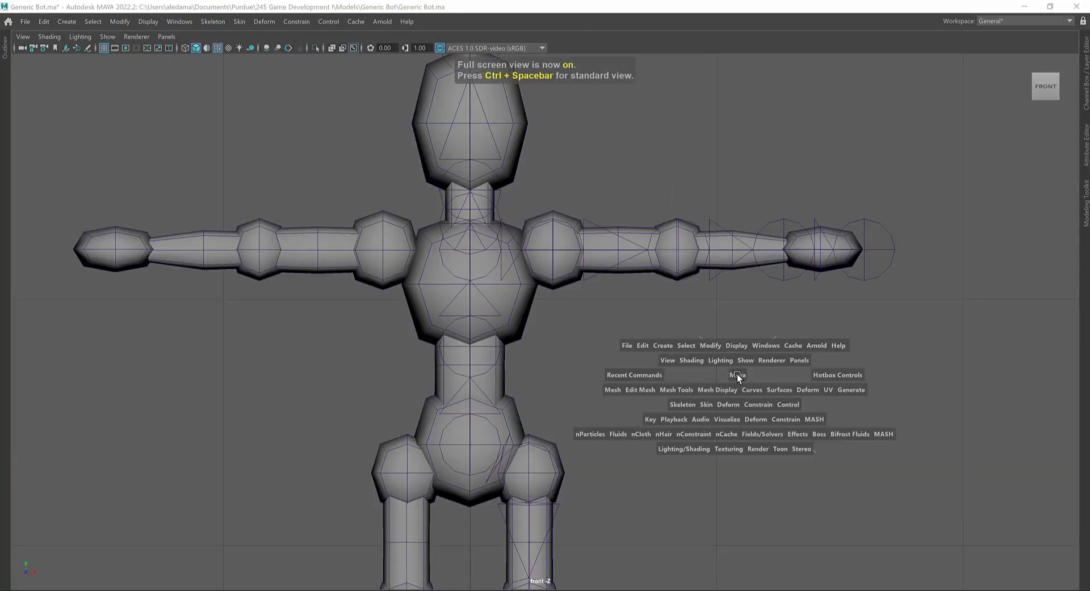
click(678, 406)
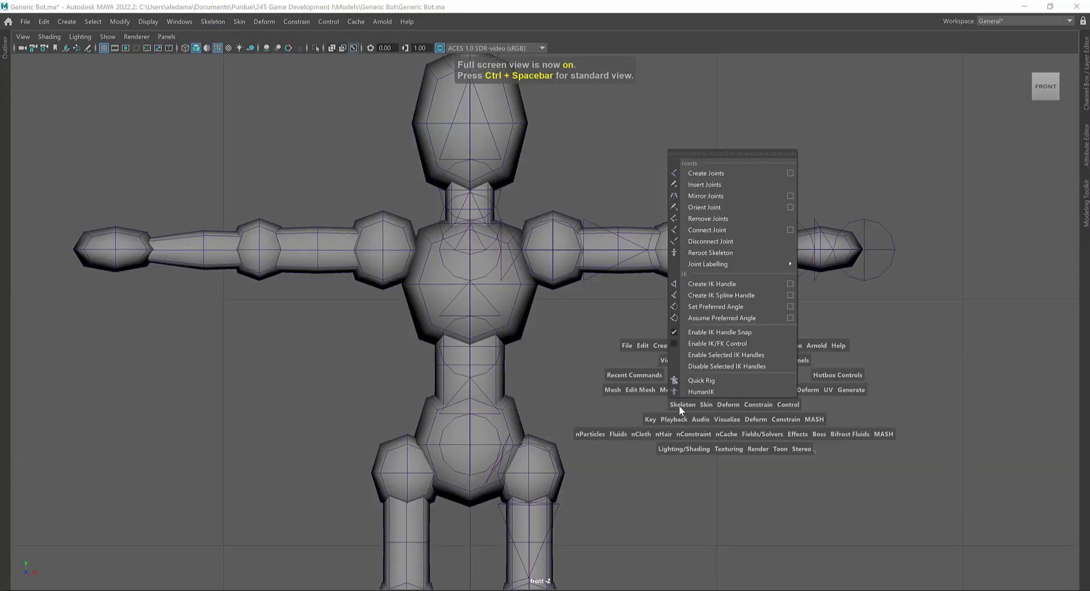
click(790, 196)
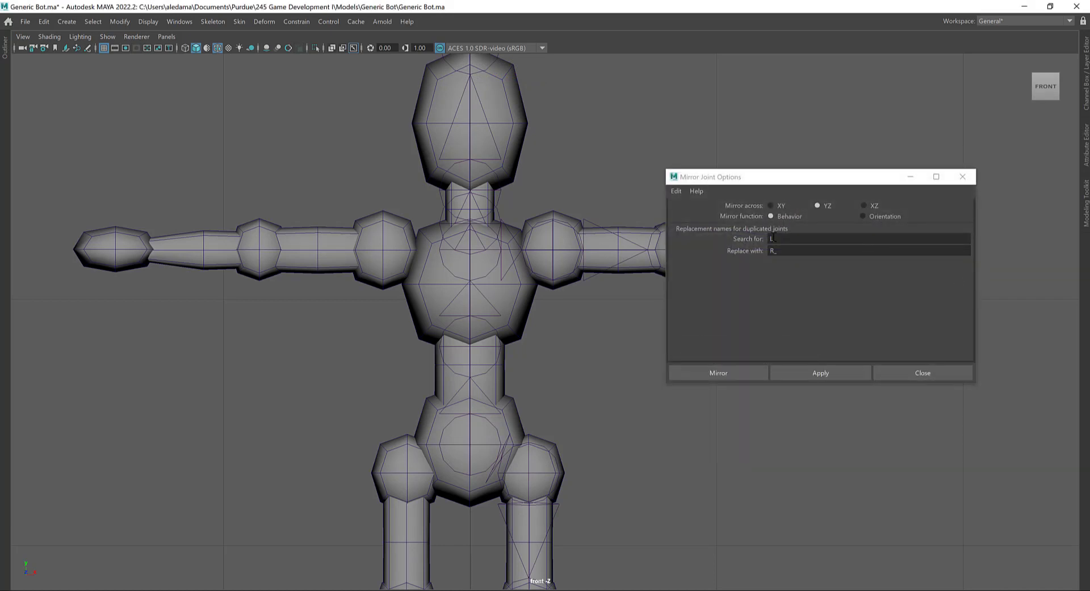
click(823, 204)
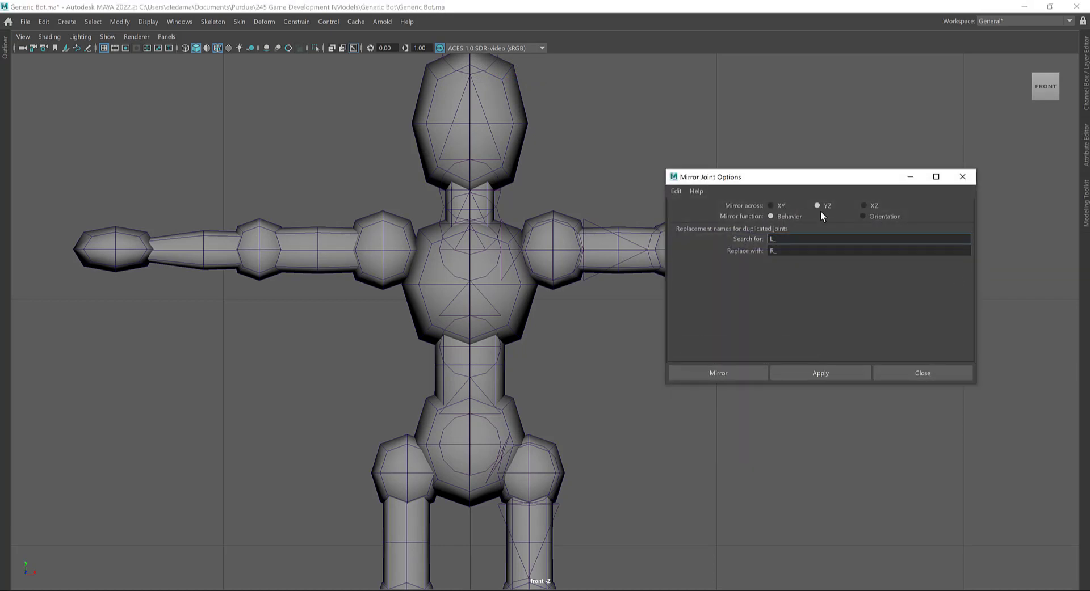
key(Tab)
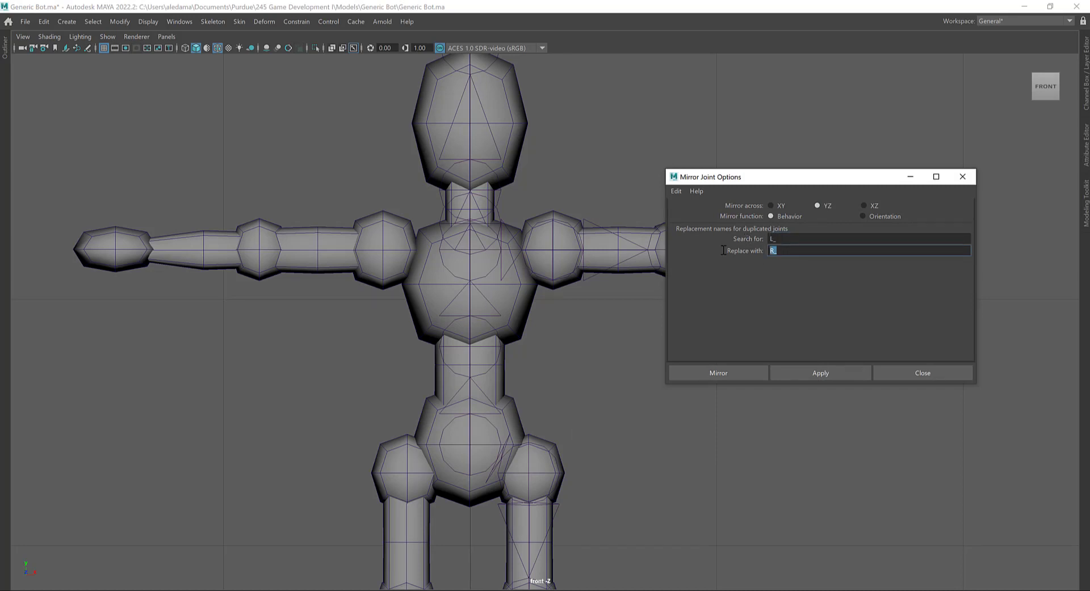
Mirror the L_Shoulder arm chain across YZ, and compare the transform values of both shoulder joints
drag(563, 206, 591, 289)
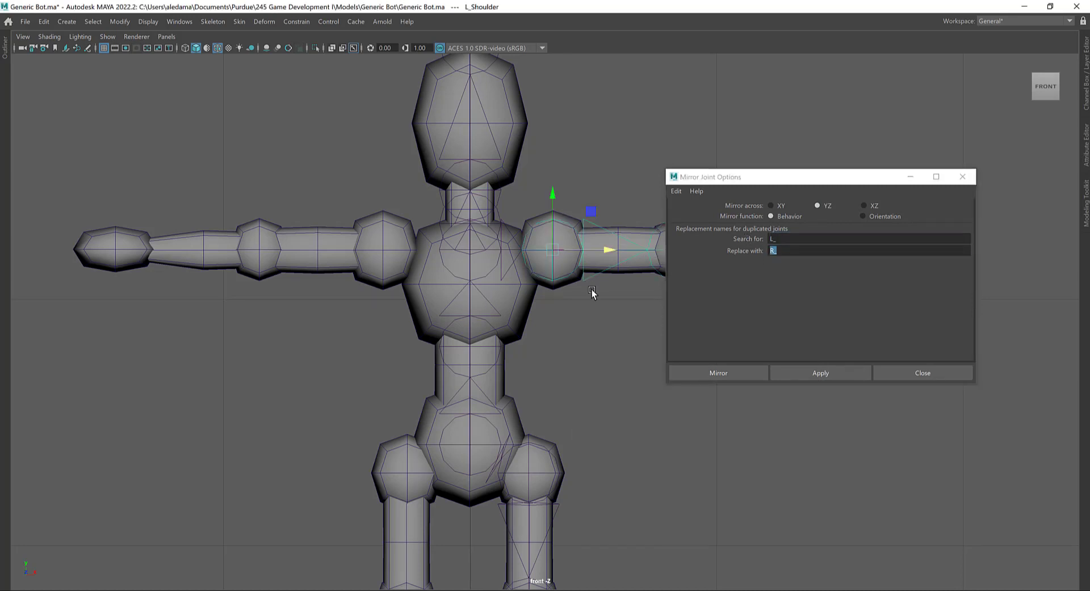
click(814, 368)
scroll(462, 290, down, 1)
scroll(462, 293, down, 1)
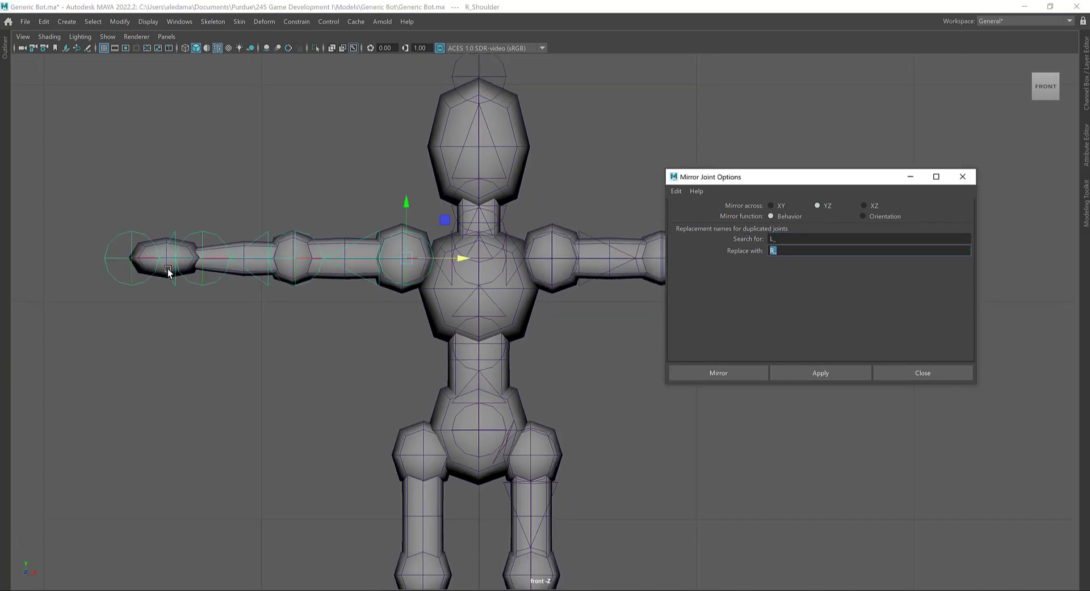
click(1085, 75)
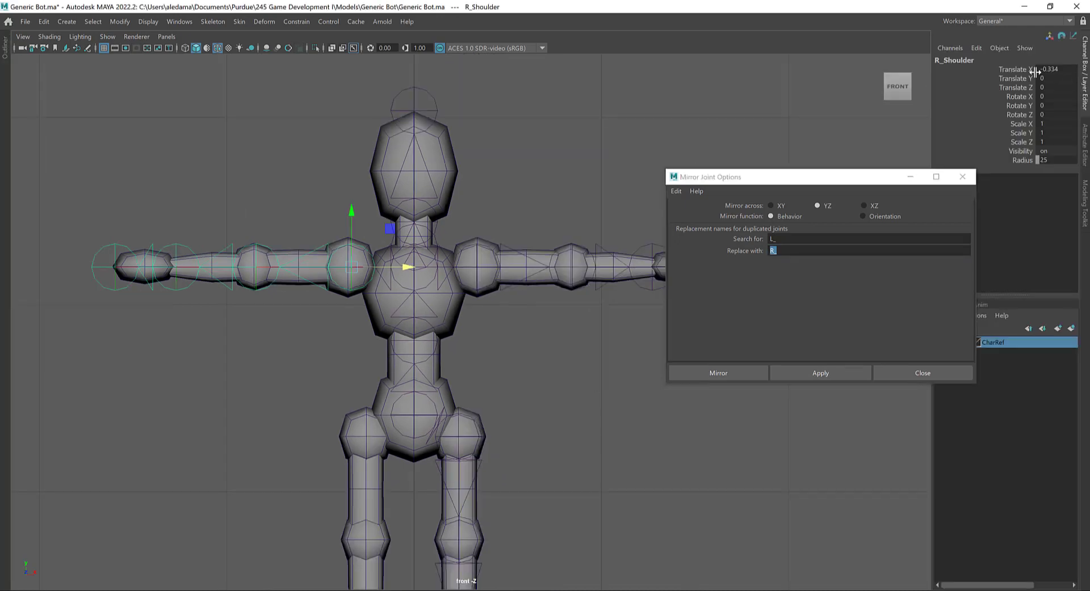
click(482, 250)
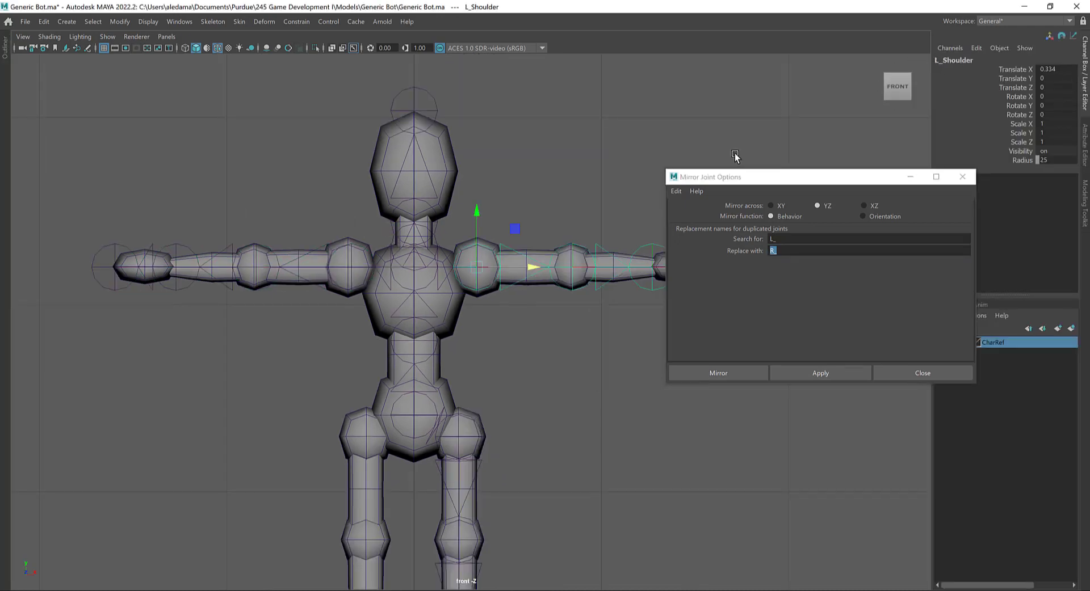
Mirror the L_Hip leg chain across YZ with L_ replaced by R_, and close the mirror options
alt+middle_drag(502, 427, 485, 365)
click(434, 341)
click(829, 373)
scroll(513, 314, down, 4)
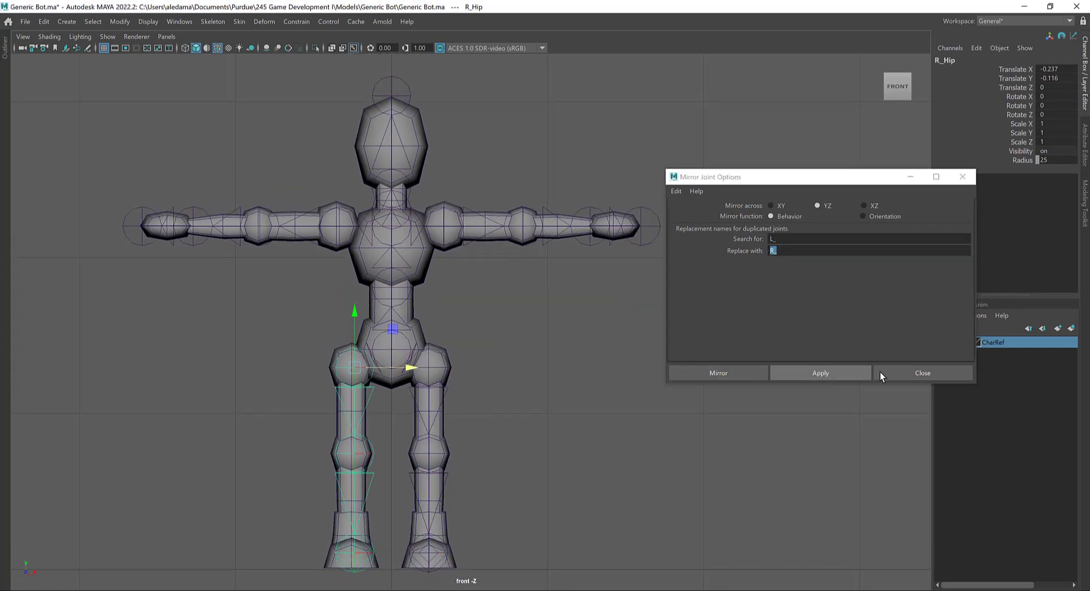
click(914, 373)
Switch to the perspective view and examine the mirrored skeleton inside the body from several angles
key(space)
drag(639, 448, 600, 337)
click(492, 306)
scroll(750, 453, down, 4)
key(ctrl+z)
alt+drag(392, 319, 474, 370)
scroll(520, 380, up, 5)
click(491, 324)
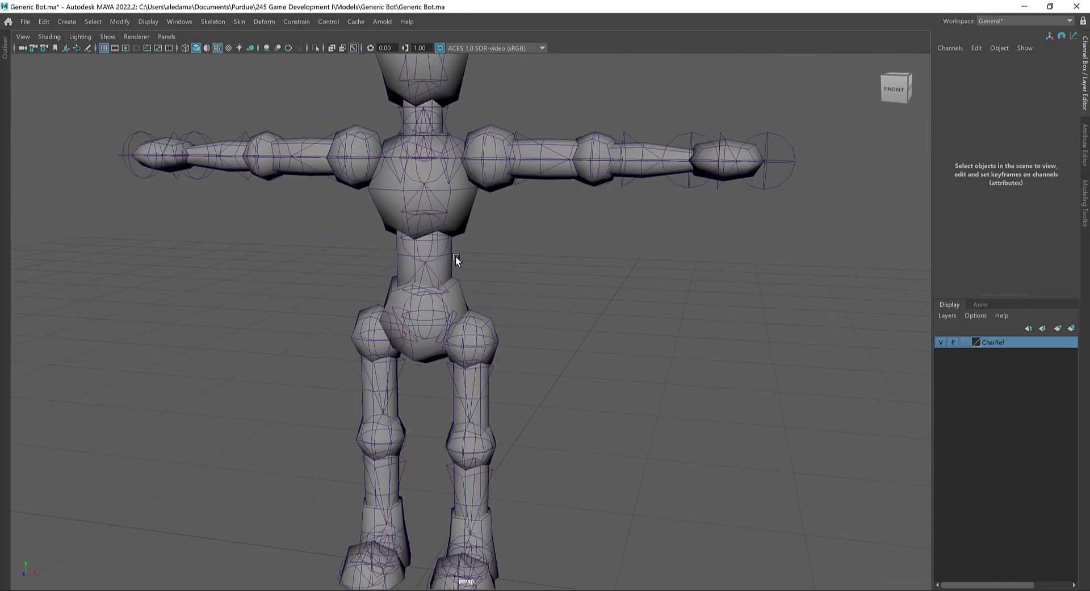
alt+drag(468, 233, 489, 314)
alt+right_drag(489, 314, 533, 337)
alt+drag(533, 337, 540, 339)
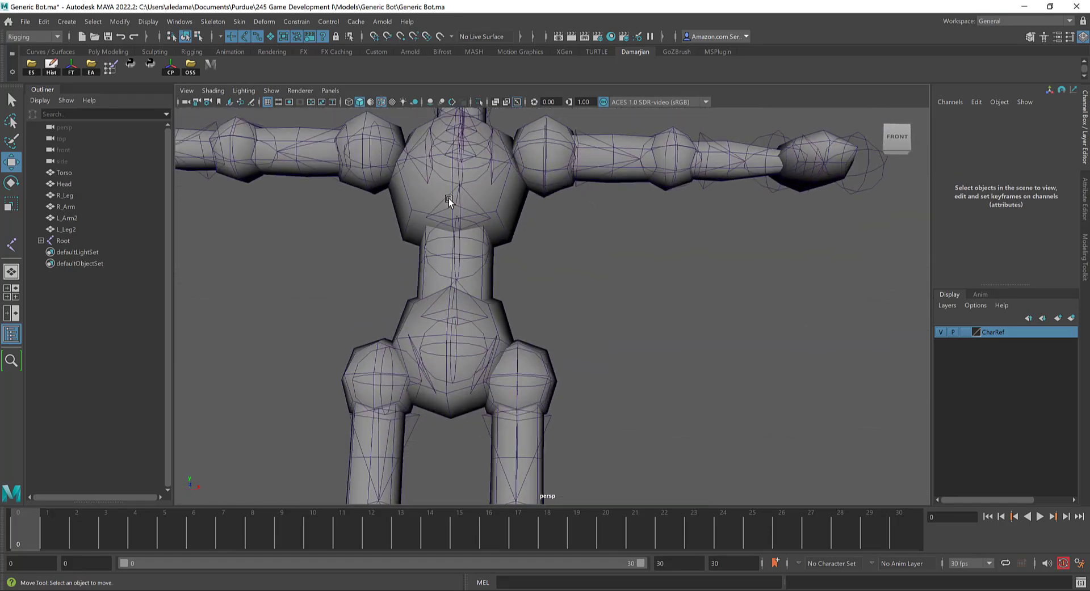
alt+right_drag(539, 318, 540, 340)
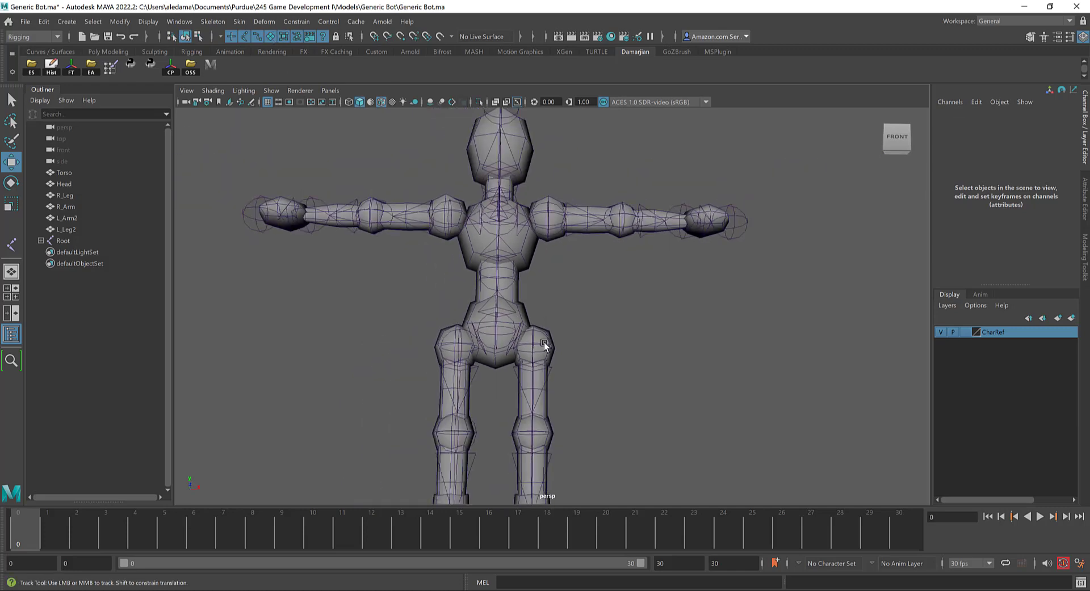
alt+drag(540, 341, 530, 302)
alt+right_drag(531, 302, 531, 241)
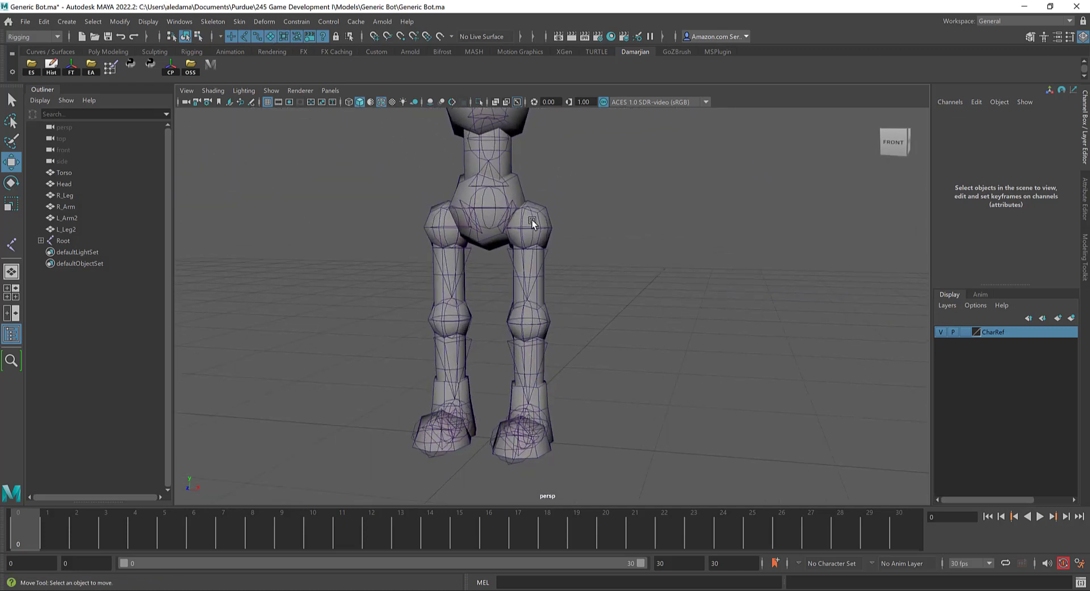
Select the left leg joints one by one from L_Hip down the chain, together with the L_Leg2 mesh
click(541, 233)
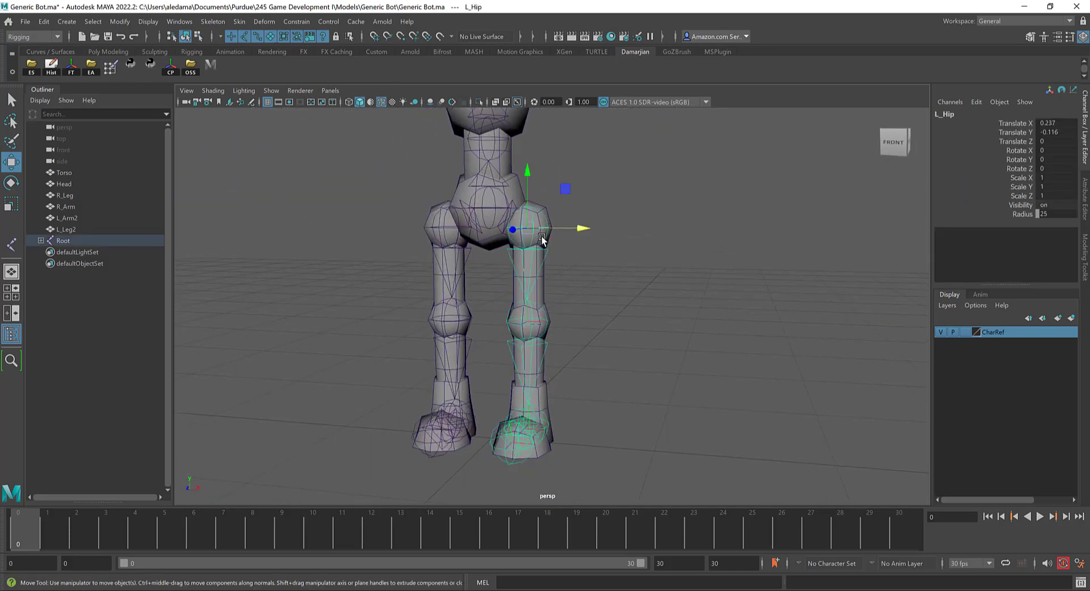
alt+drag(484, 450, 549, 278)
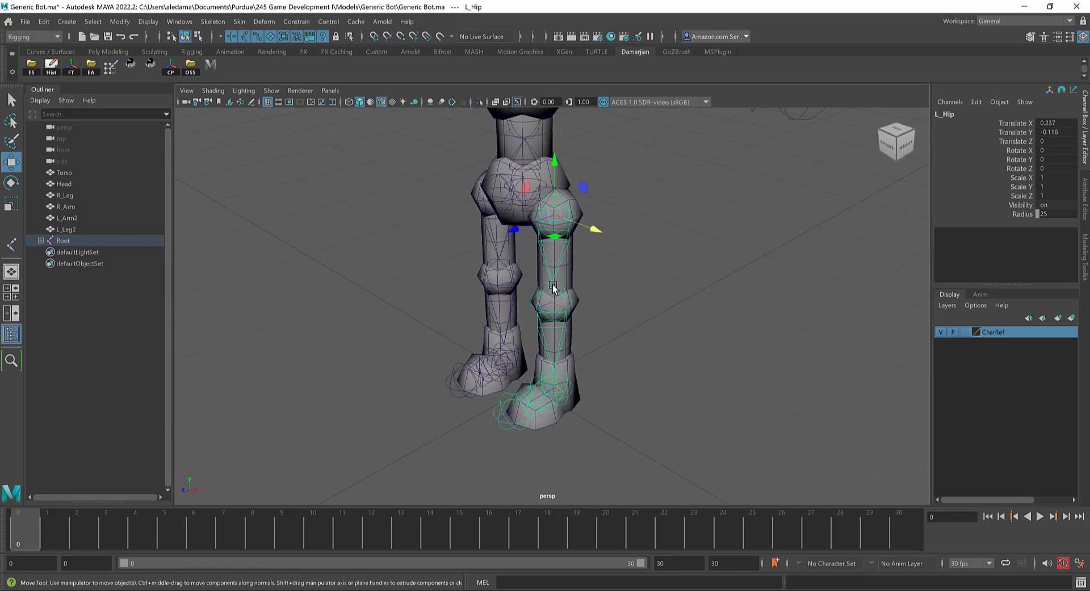
click(570, 303)
key(Up)
key(Down)
key(Down)
scroll(567, 377, up, 3)
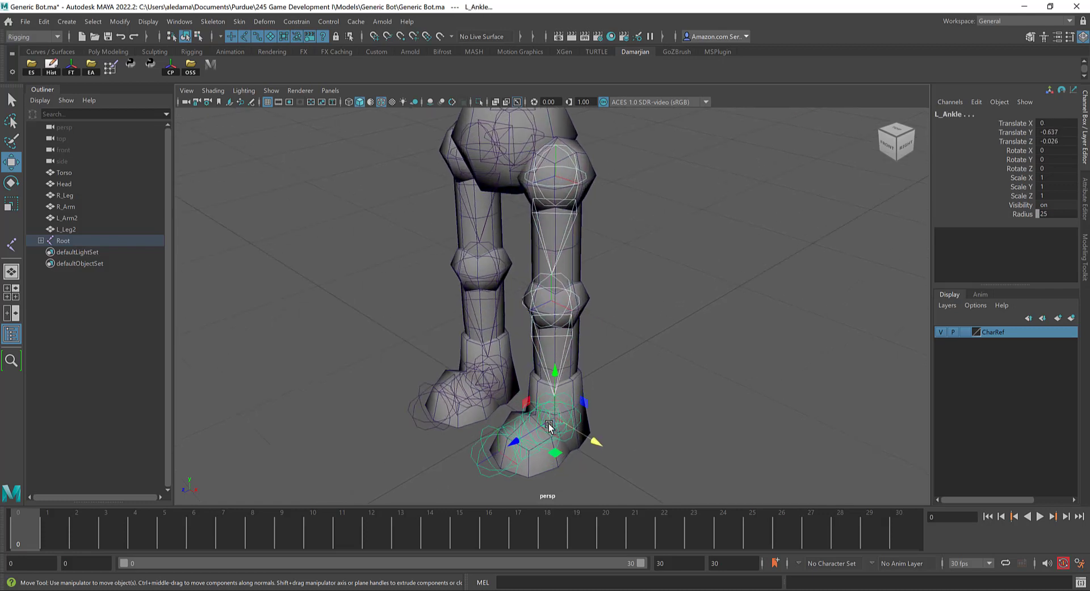
key(Up)
key(Down)
click(589, 314)
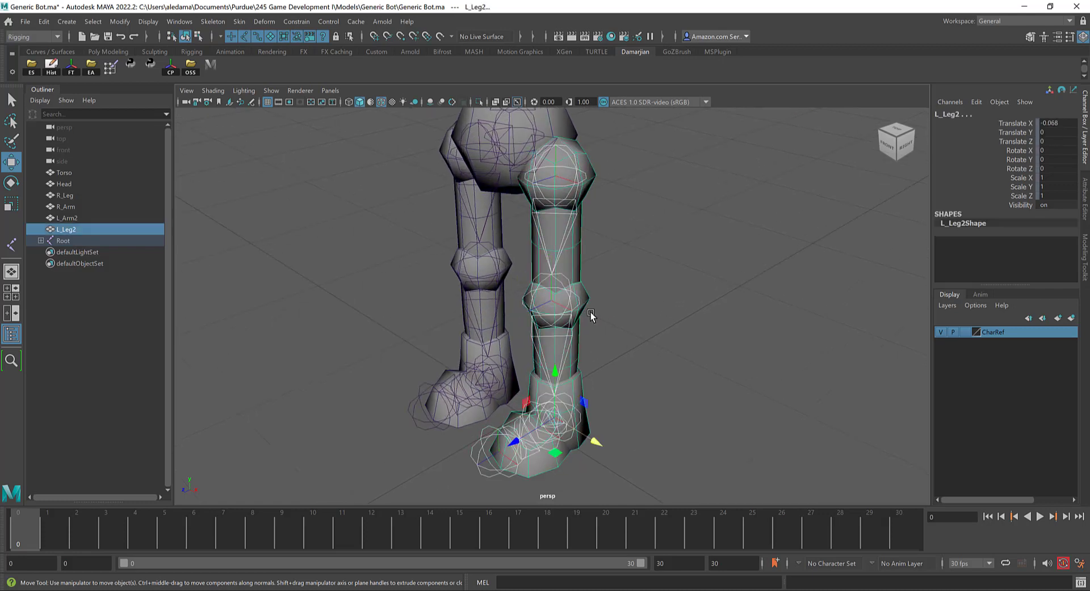
Open the Bind Skin options and check the binding to selected joints, Closest distance method and maximum influences
scroll(589, 314, down, 2)
click(239, 22)
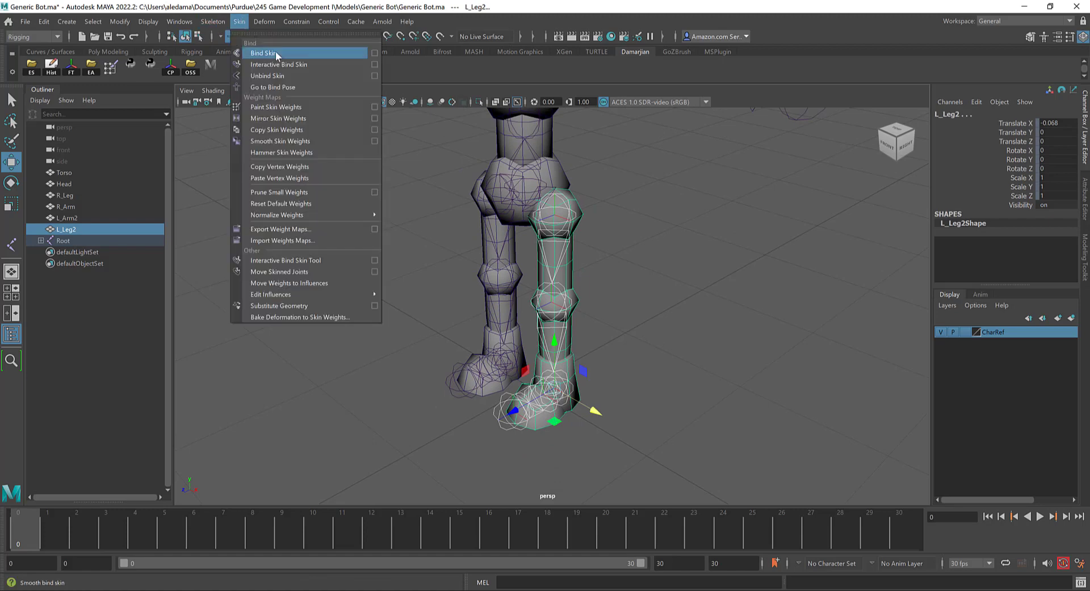
click(375, 53)
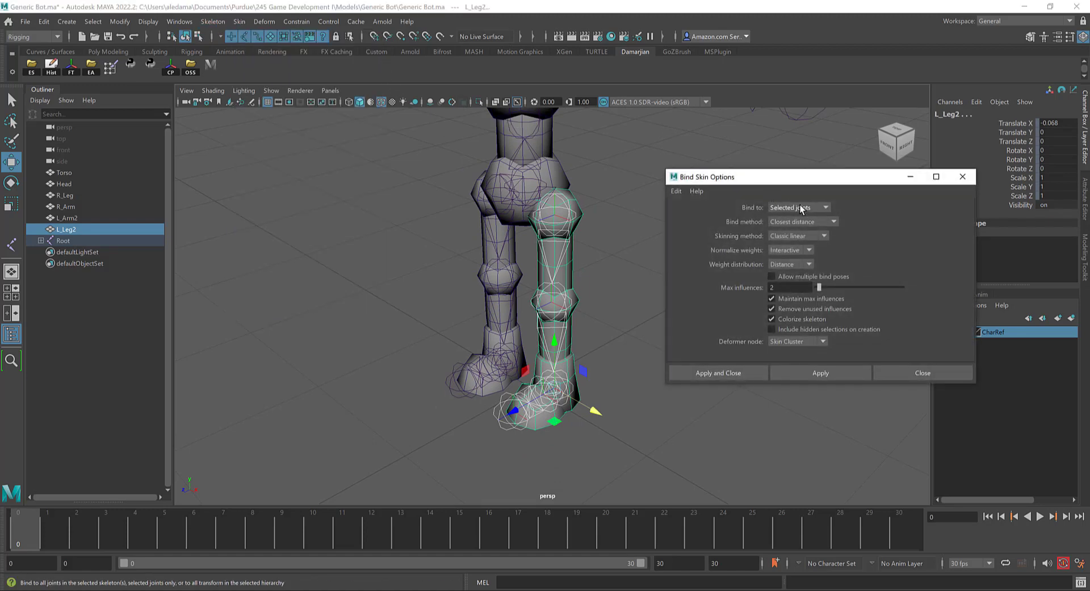
Clear the selection and try picking the L_Hip and L_Knee joints individually
alt+drag(489, 258, 557, 261)
scroll(556, 261, up, 4)
click(554, 233)
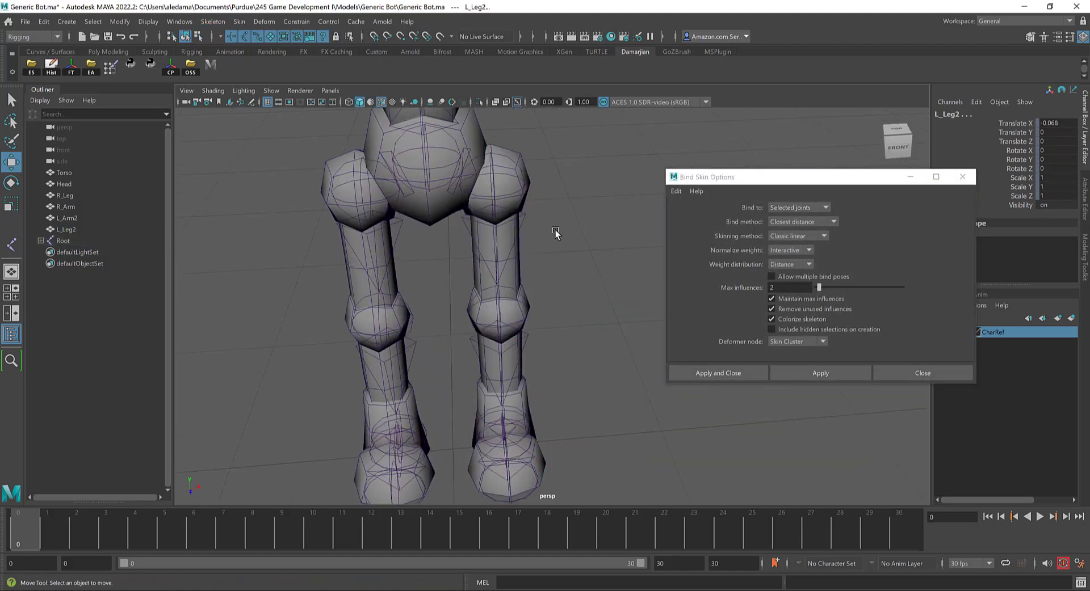
click(489, 184)
click(470, 309)
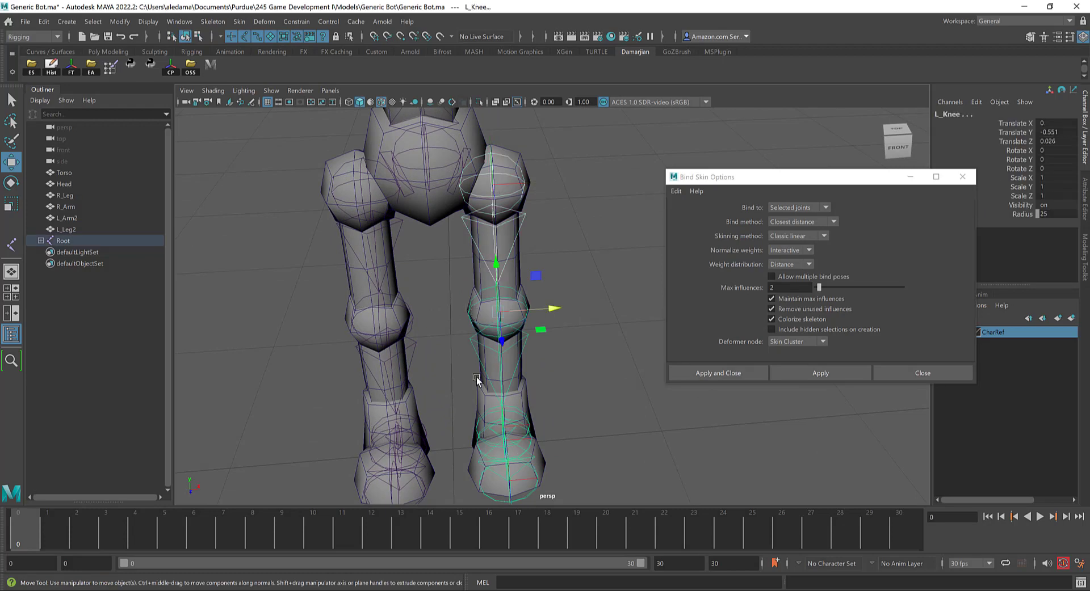
alt+drag(514, 446, 567, 365)
click(496, 179)
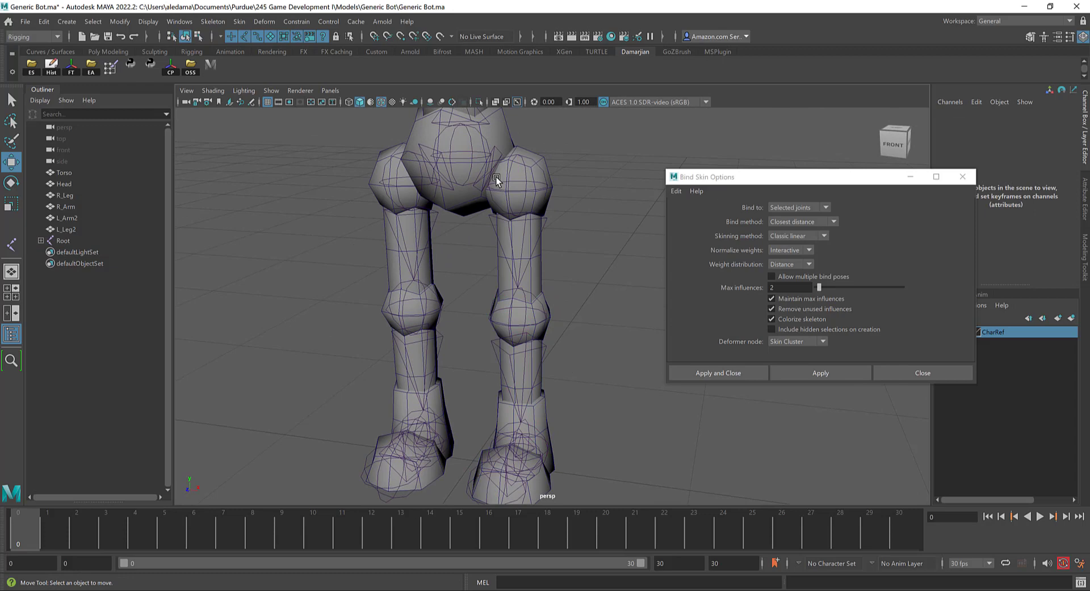
Select the L_Hip joint and run the MEL command select-hi to select its whole joint hierarchy
click(524, 194)
scroll(522, 341, down, 3)
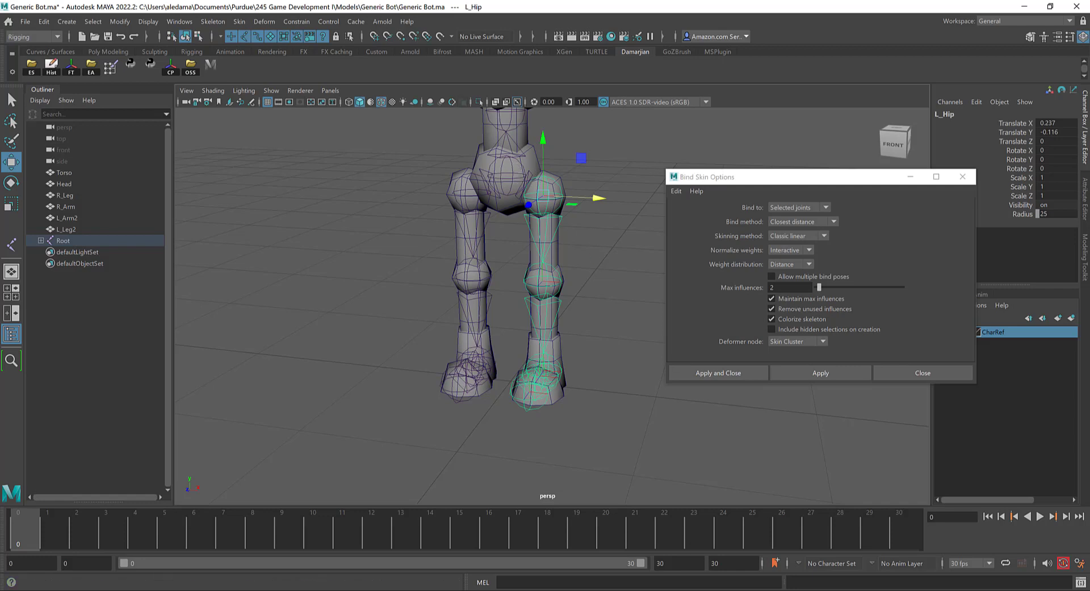
drag(554, 507, 561, 438)
click(524, 581)
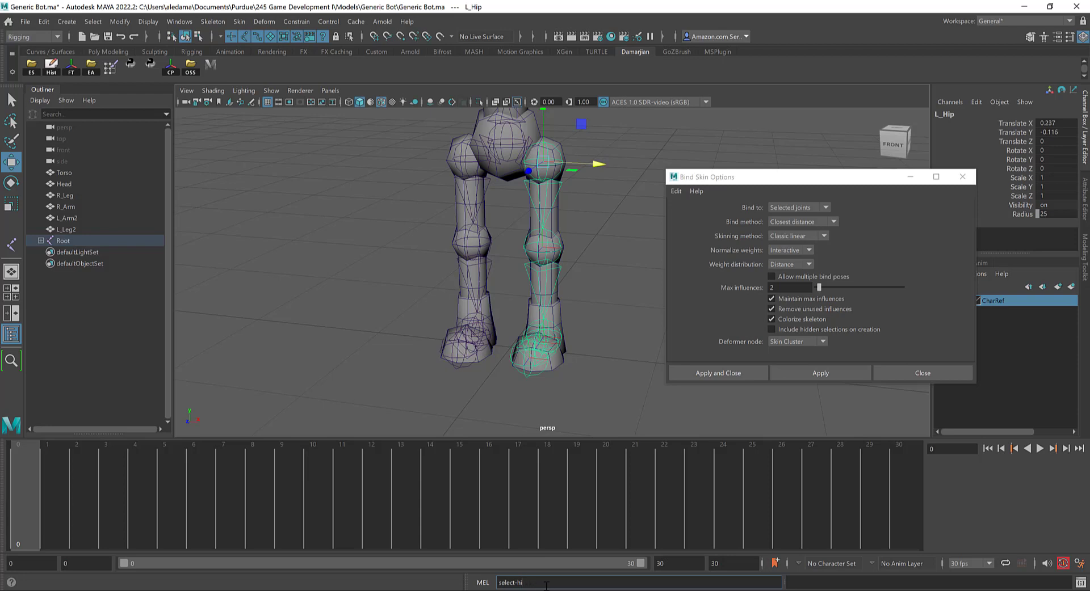
key(Return)
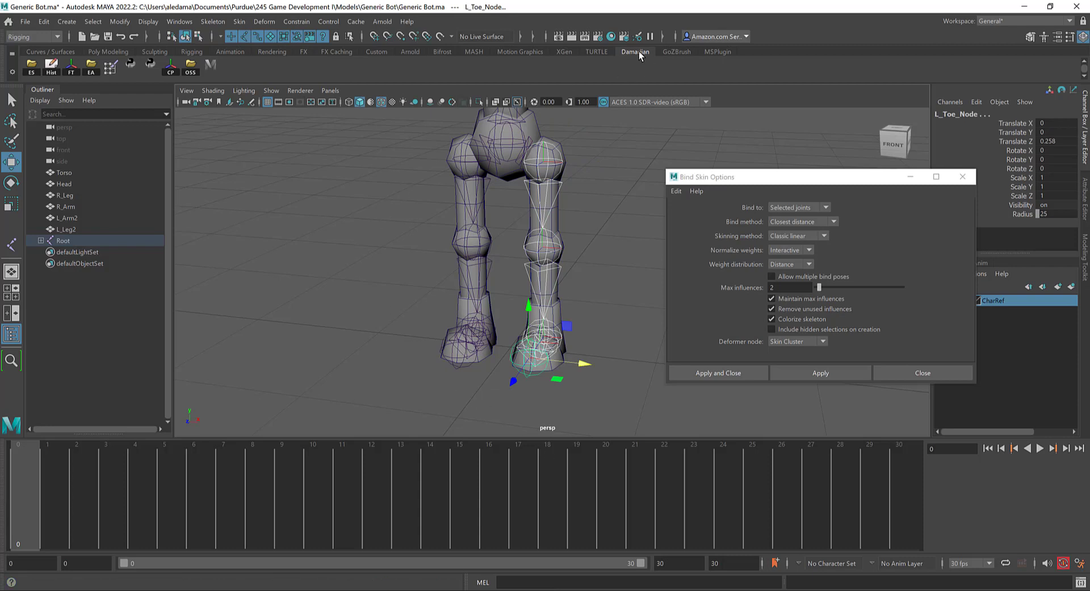
click(11, 74)
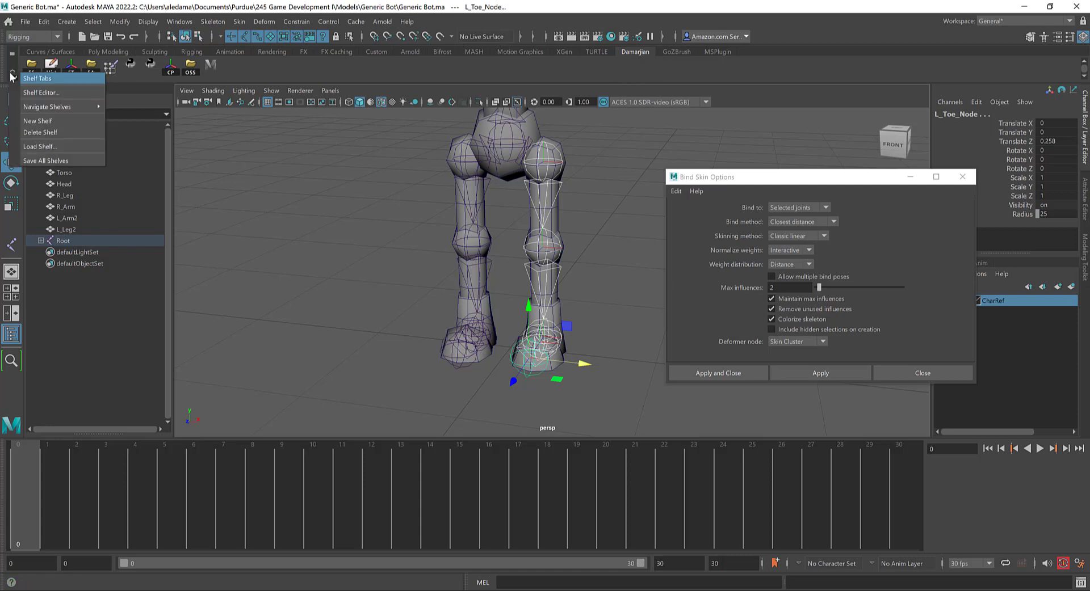
click(60, 121)
click(579, 319)
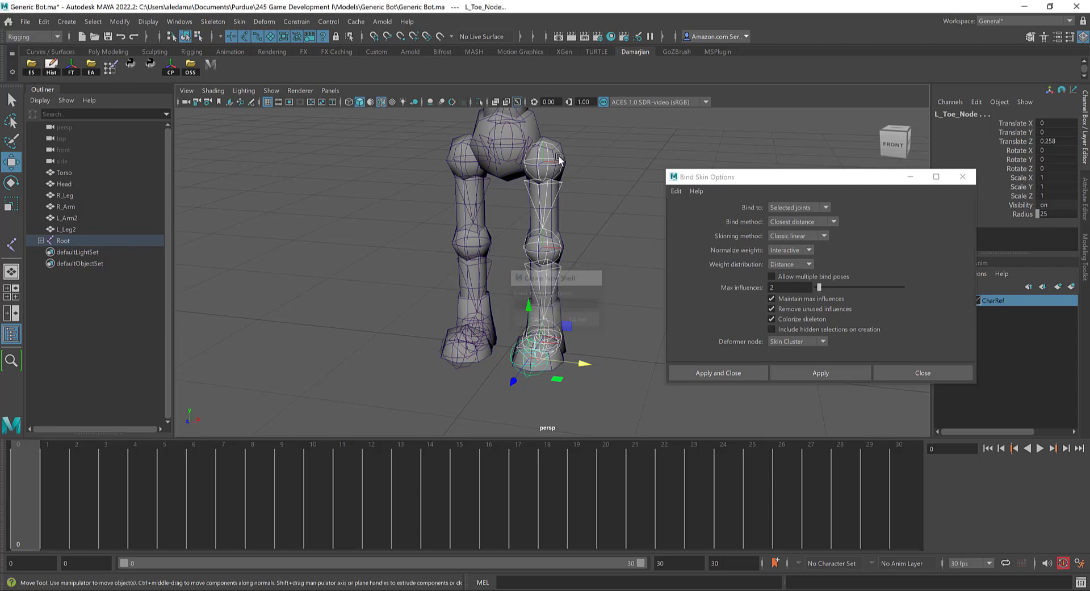
Reselect only the L_Hip joint and delete the existing select-hi button from the custom shelf
click(584, 234)
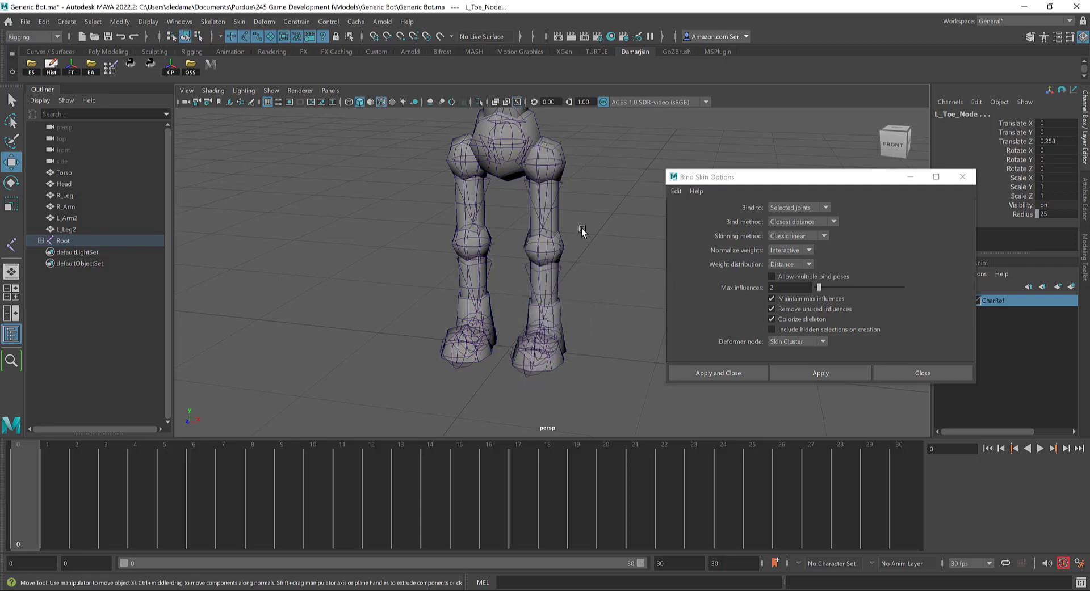
click(544, 159)
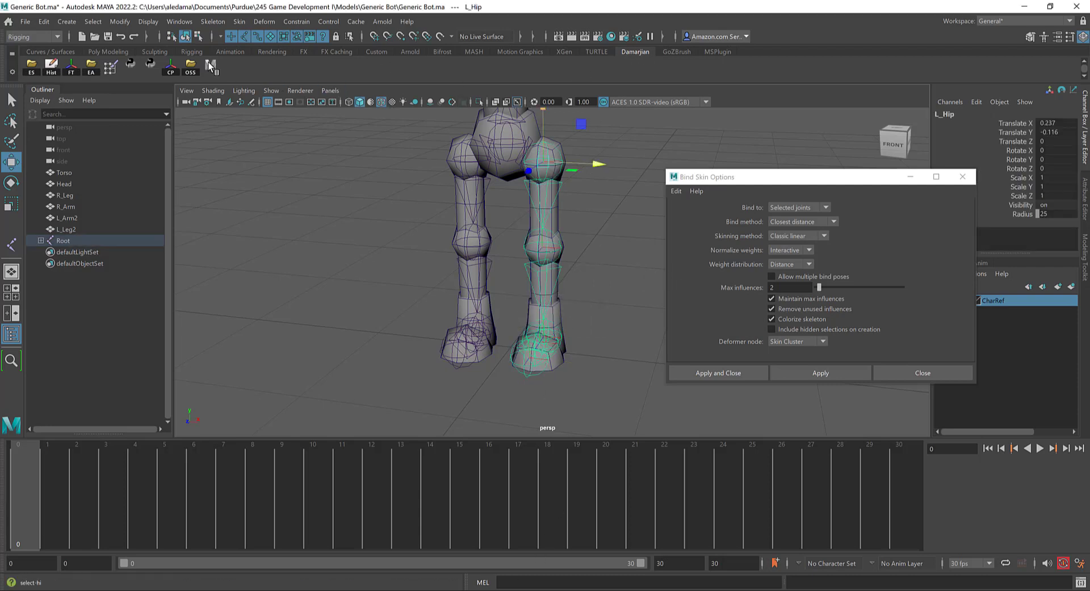
right_click(210, 65)
click(231, 103)
Save the select-hi command from the command line to the custom shelf as a MEL script
click(515, 583)
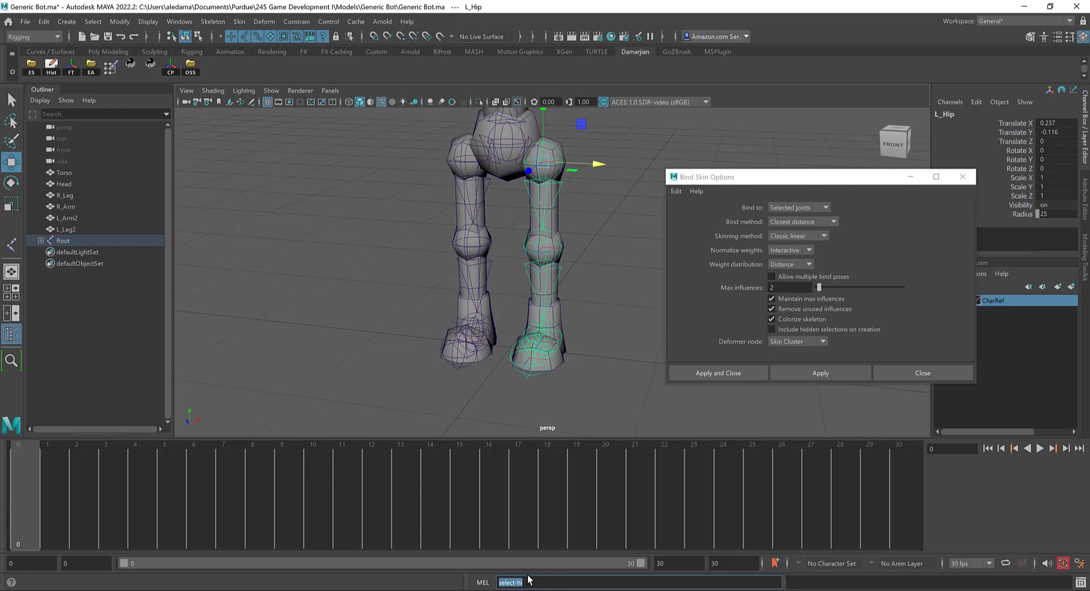
middle_drag(511, 583, 280, 70)
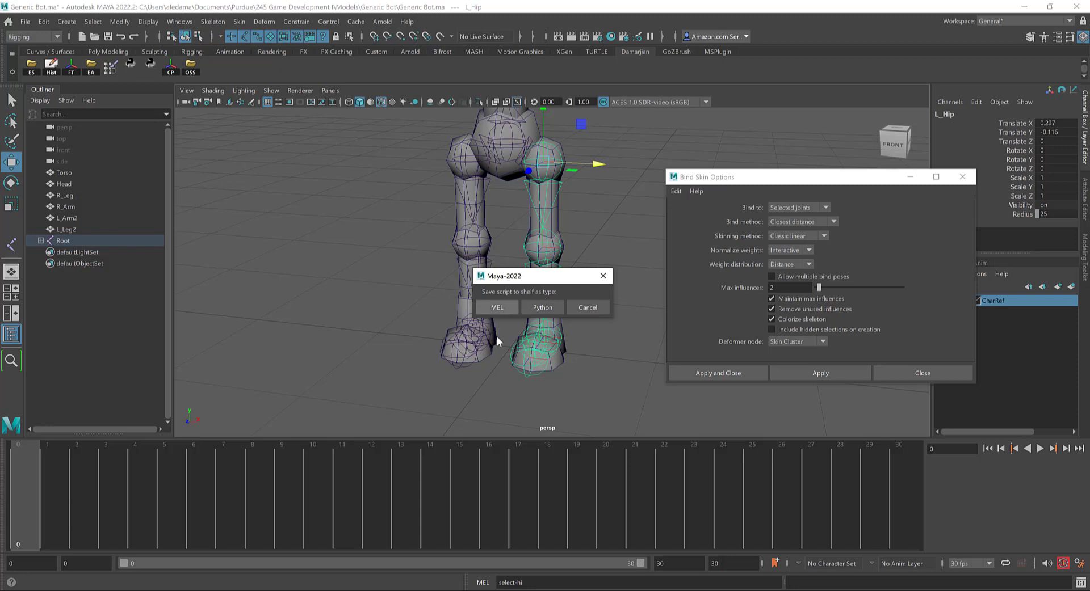
click(523, 311)
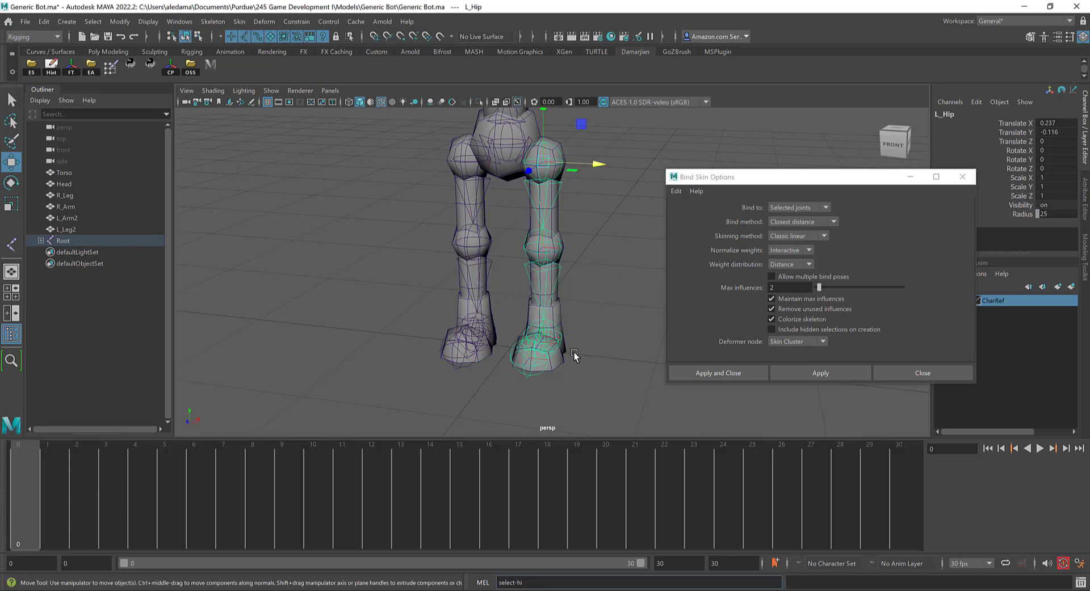
Select the entire L_Hip joint chain with the saved select-hi script and add the L_Leg2 mesh to the selection
click(212, 66)
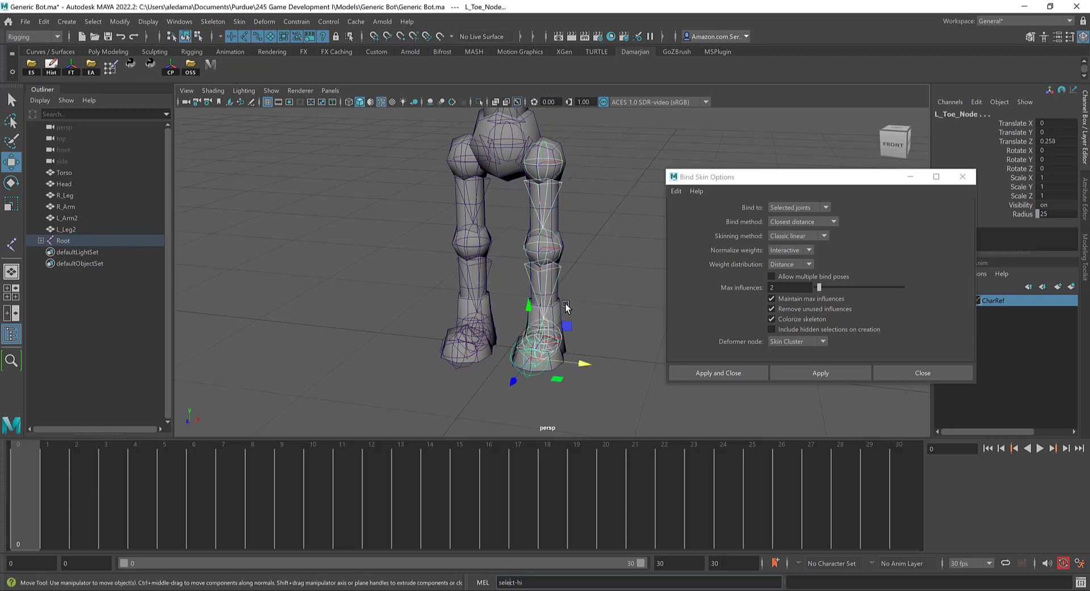
scroll(566, 223, up, 2)
click(557, 199)
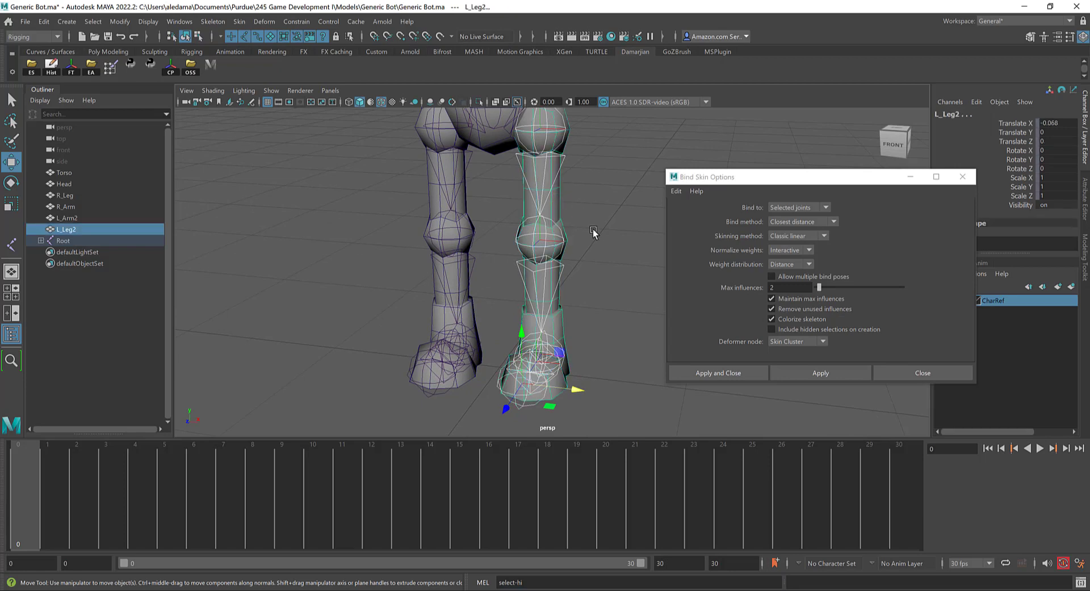
alt+drag(592, 229, 583, 258)
Bind the L_Leg2 mesh to the selected joints using Closest distance, Classic linear skinning and 2 maximum influences
click(962, 176)
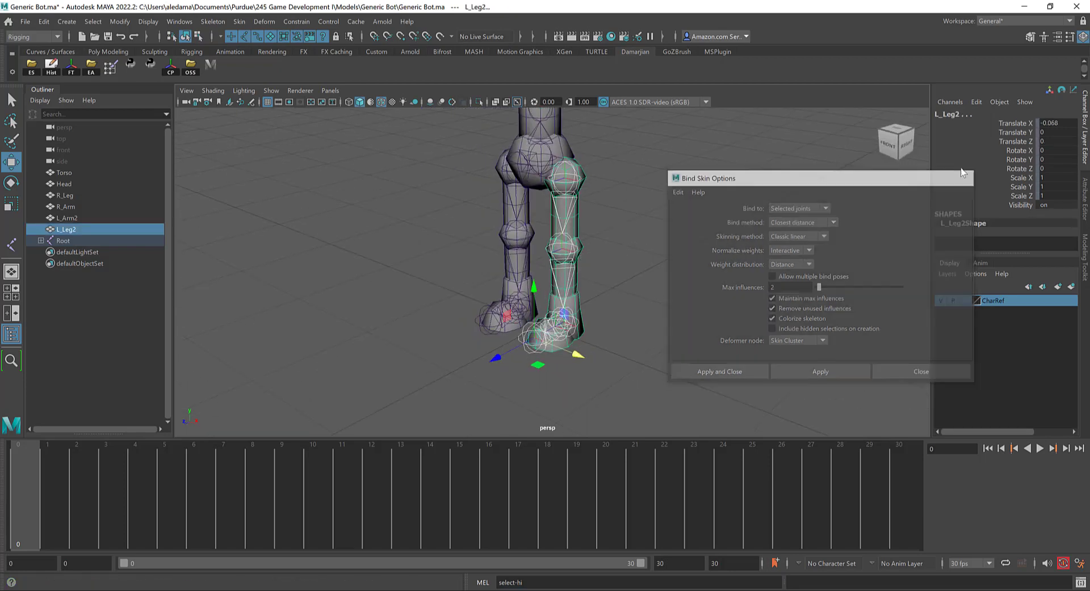
click(239, 21)
click(369, 51)
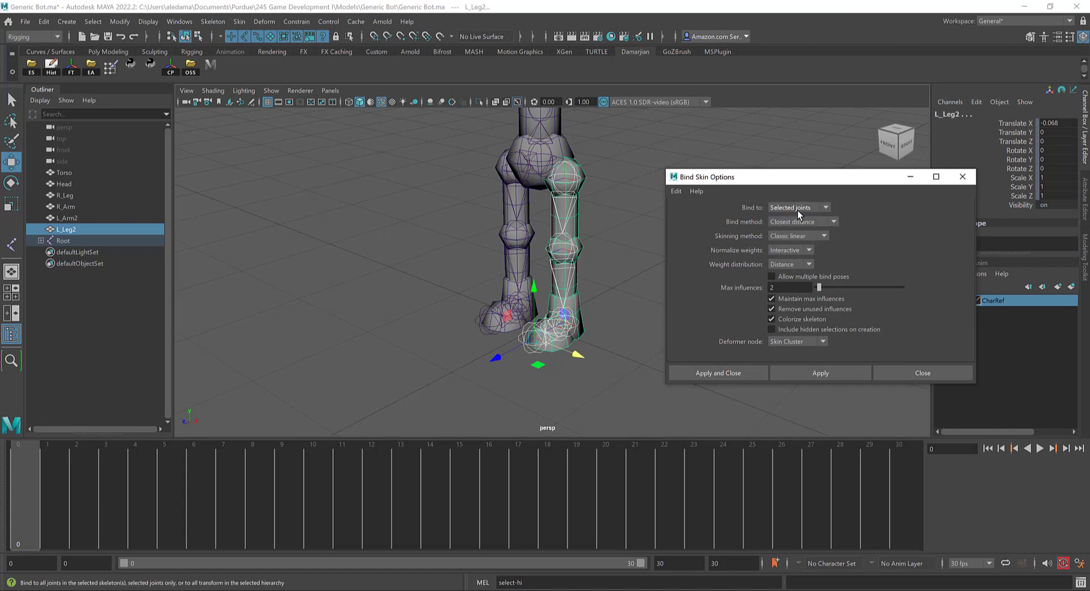
alt+drag(630, 244, 379, 279)
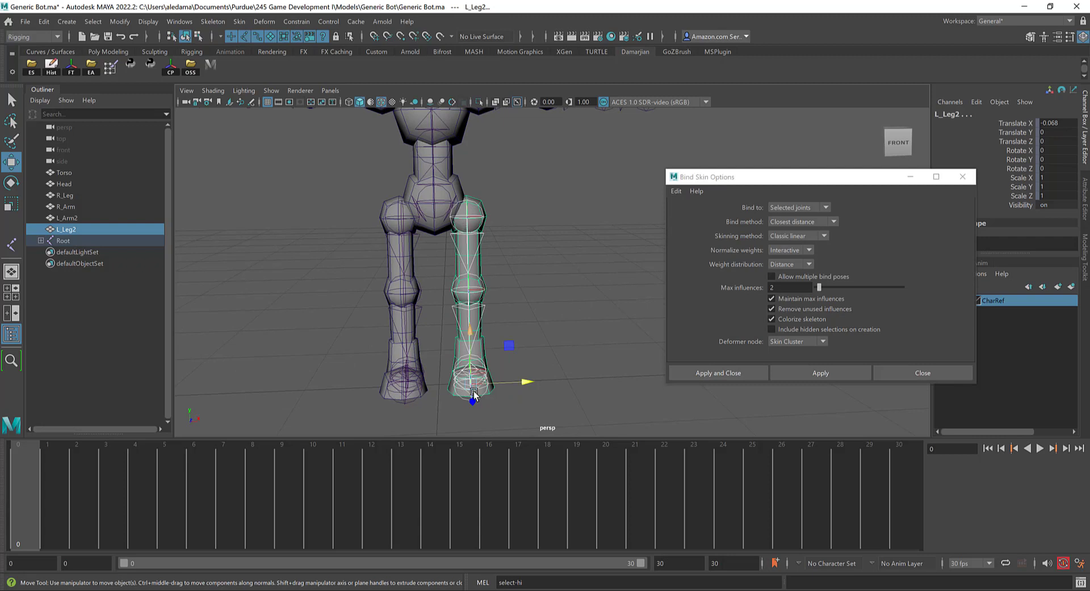
alt+drag(471, 334, 499, 382)
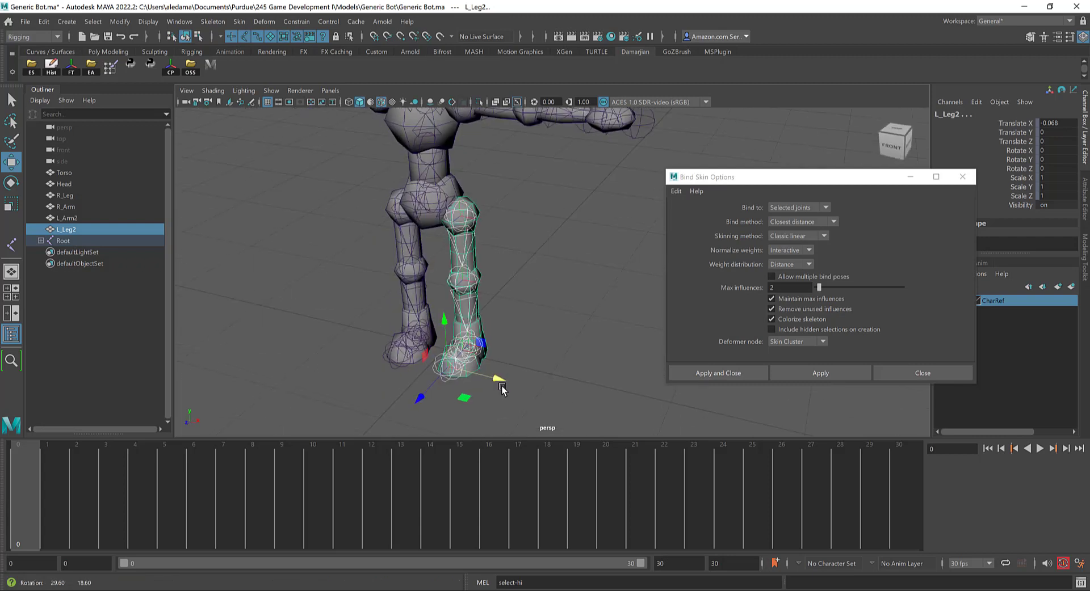
click(821, 373)
Rotate the L_Hip joint to test the bound left leg's deformation, and undo the rotation
scroll(540, 271, up, 3)
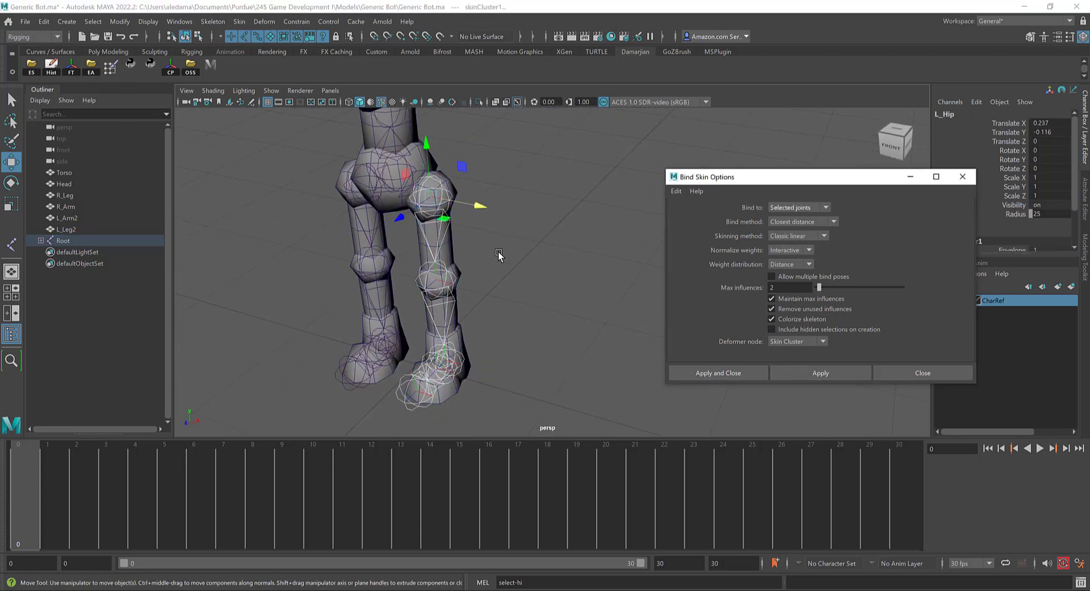
click(499, 256)
click(437, 190)
key(e)
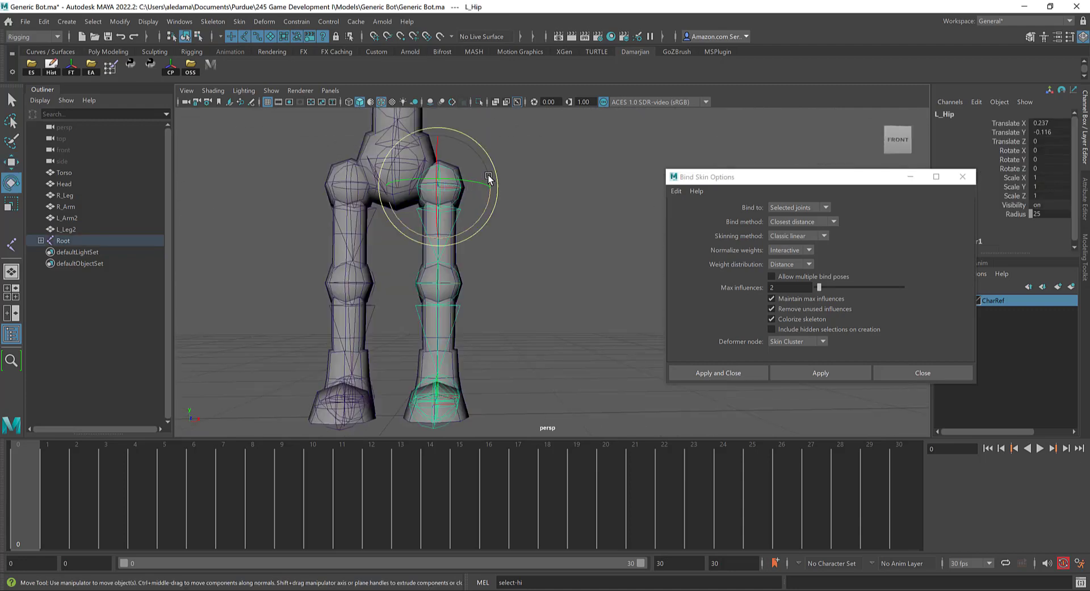
drag(491, 183, 465, 96)
click(518, 238)
alt+drag(519, 239, 538, 260)
key(ctrl+z)
key(ctrl+z)
key(ctrl+z)
Move the R_Hip joint in the front view to Translate X -0.255, centring the joint chain in the right leg mesh
alt+drag(423, 298, 535, 236)
click(520, 185)
mouse_move(525, 193)
alt+mouse_down()
mouse_move(537, 189)
mouse_move(534, 205)
alt+mouse_up()
key(space)
alt+middle_drag(447, 345, 485, 267)
scroll(485, 268, up, 6)
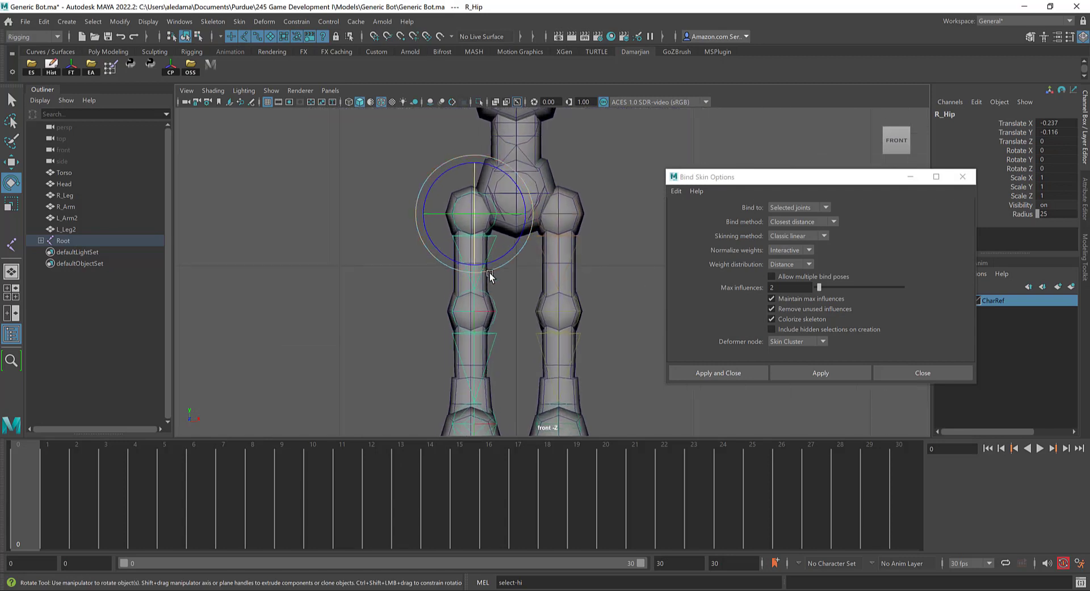
key(w)
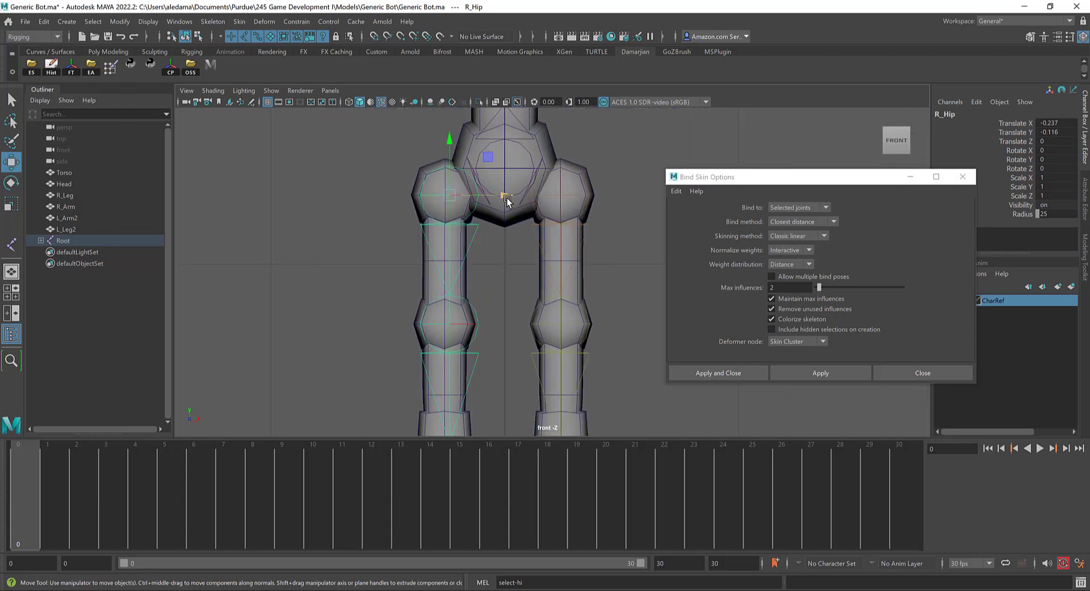
drag(504, 196, 502, 197)
Examine the right leg joints' alignment with the mesh from hip to foot in the front view
alt+middle_drag(511, 252, 531, 190)
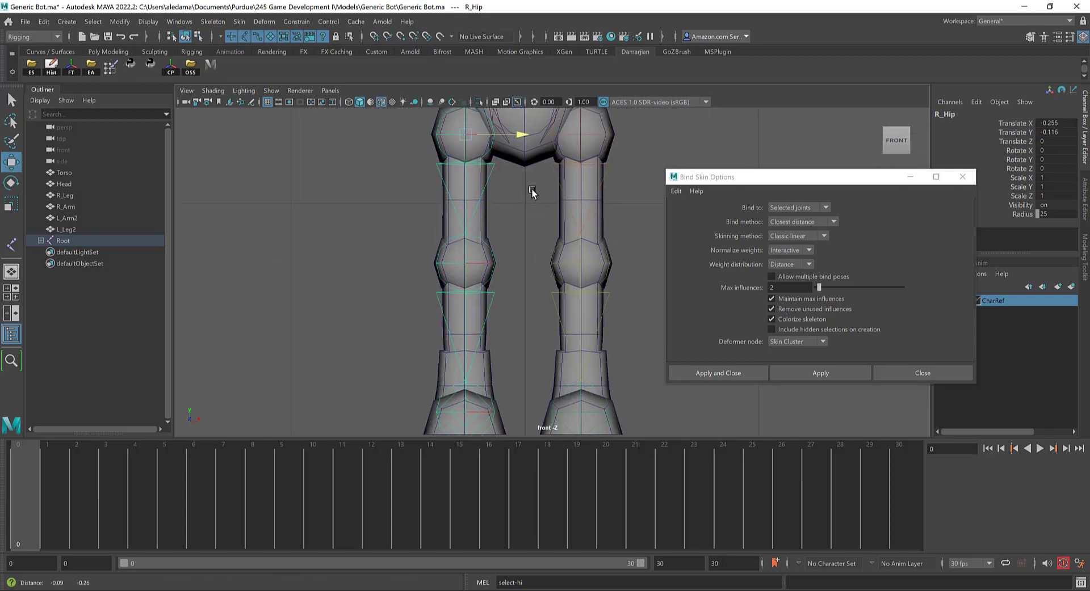
scroll(532, 191, down, 2)
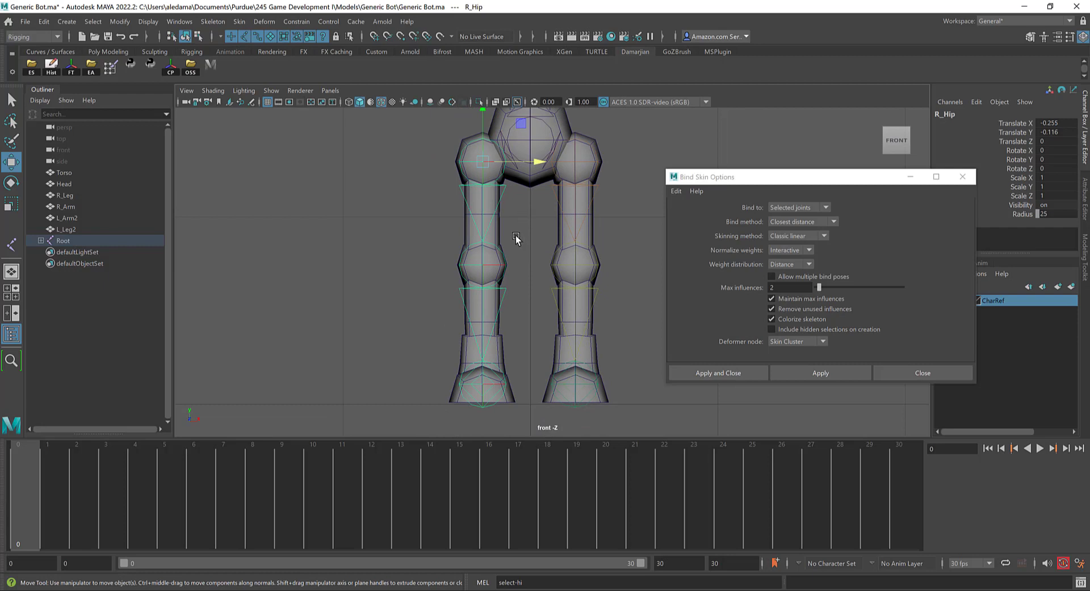
scroll(521, 228, down, 4)
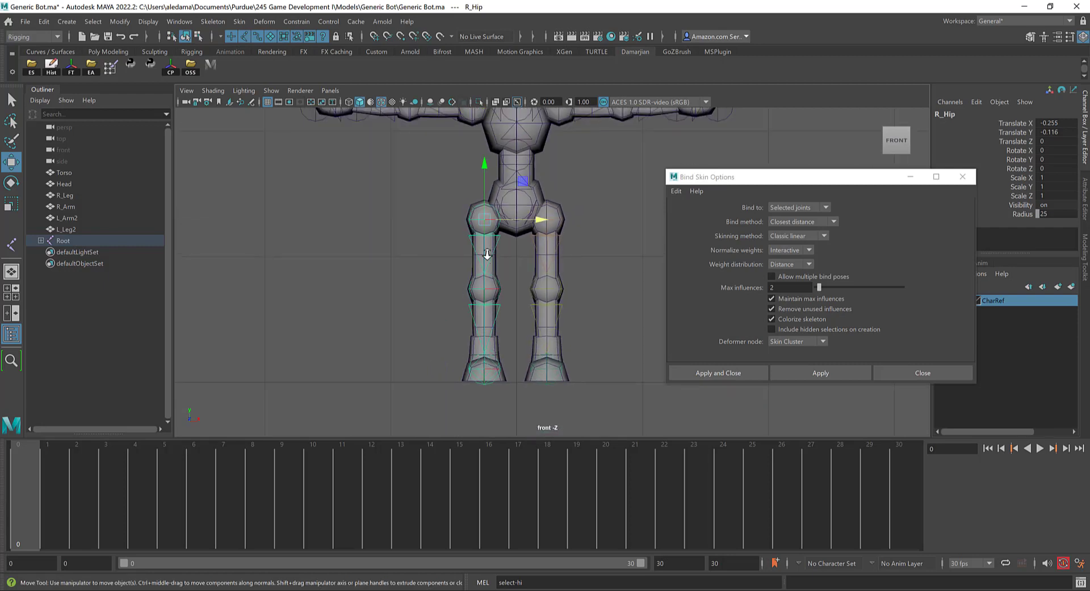
alt+middle_drag(521, 227, 486, 250)
scroll(511, 278, up, 4)
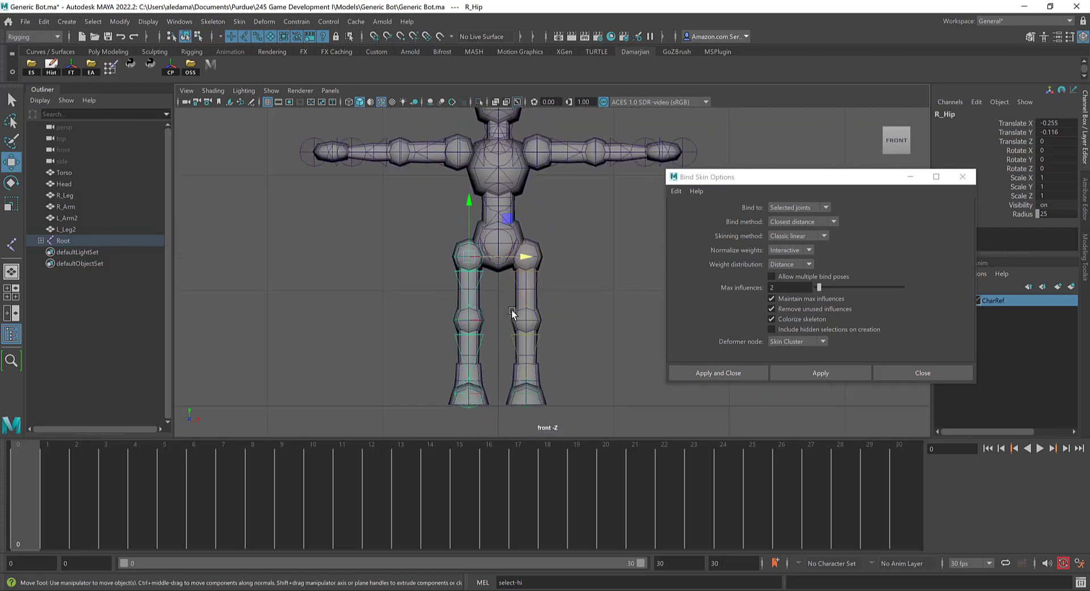
alt+middle_drag(510, 277, 528, 246)
scroll(526, 247, down, 1)
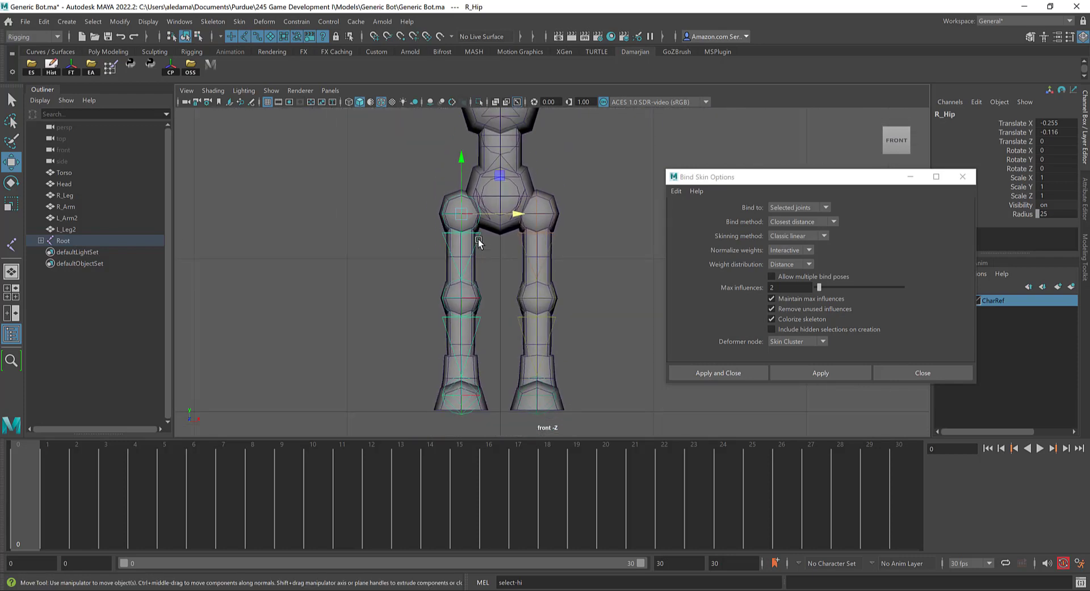
alt+middle_drag(376, 163, 374, 184)
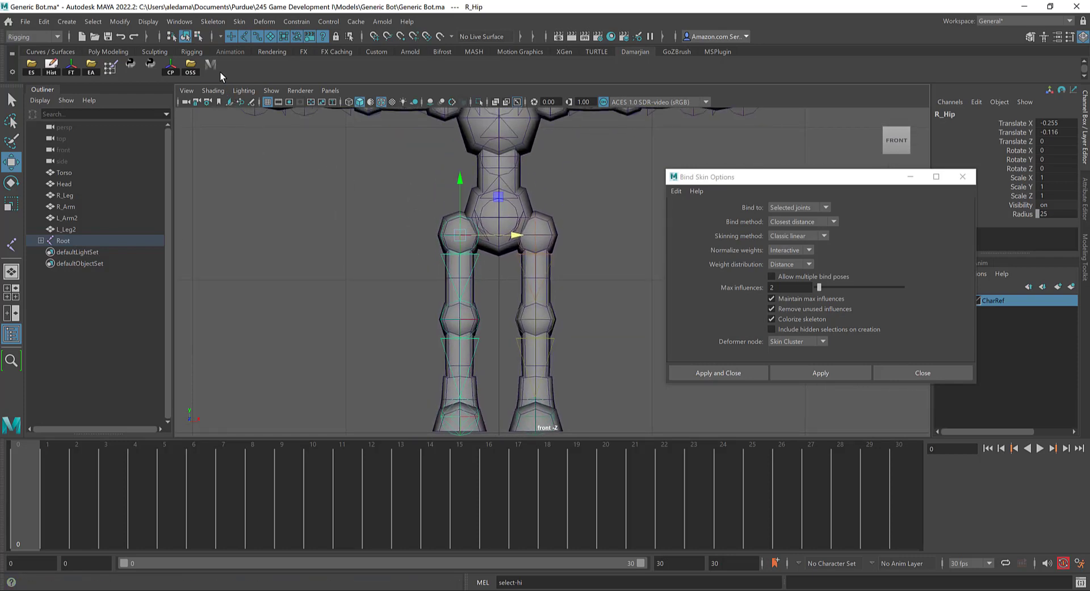
Bind the R_Leg mesh to the right leg joint chain using Closest distance, Classic linear skinning and 2 maximum influences
scroll(611, 318, down, 3)
alt+middle_drag(530, 138, 521, 159)
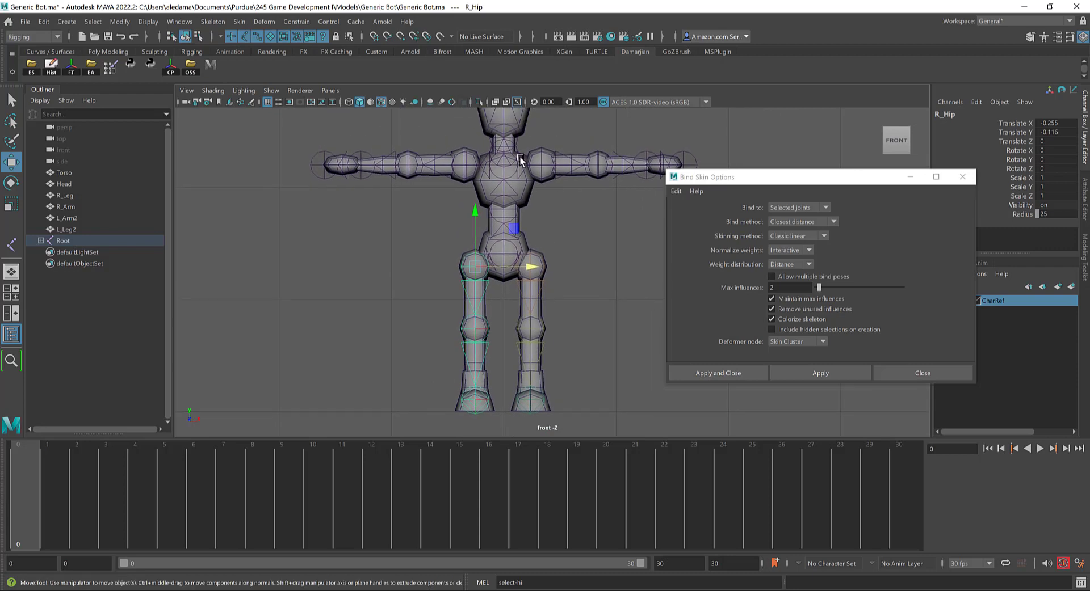
scroll(543, 206, up, 3)
alt+middle_drag(477, 248, 460, 206)
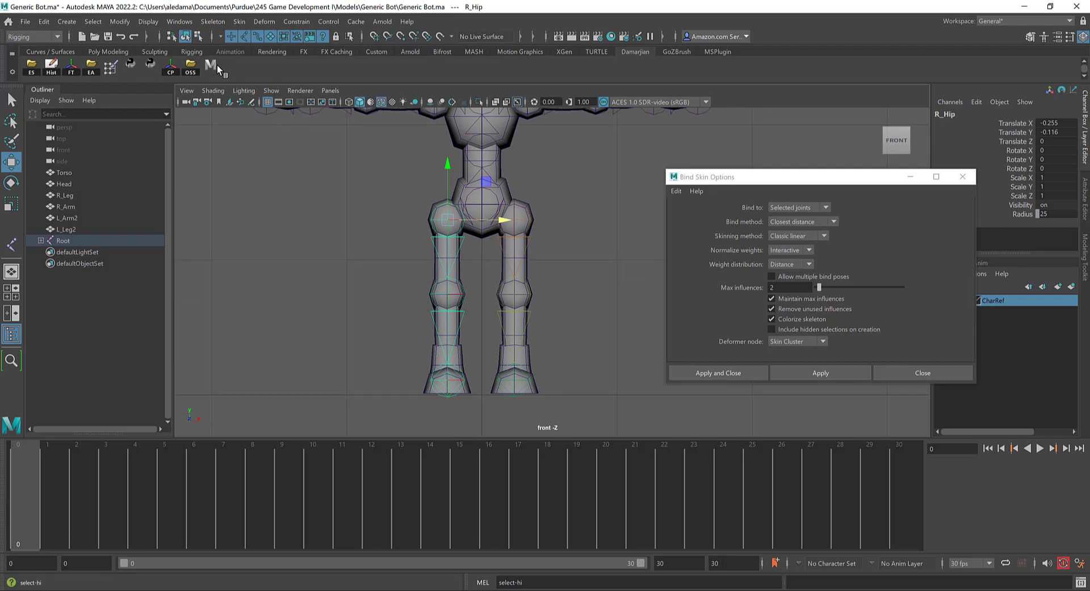
key(Down)
key(f)
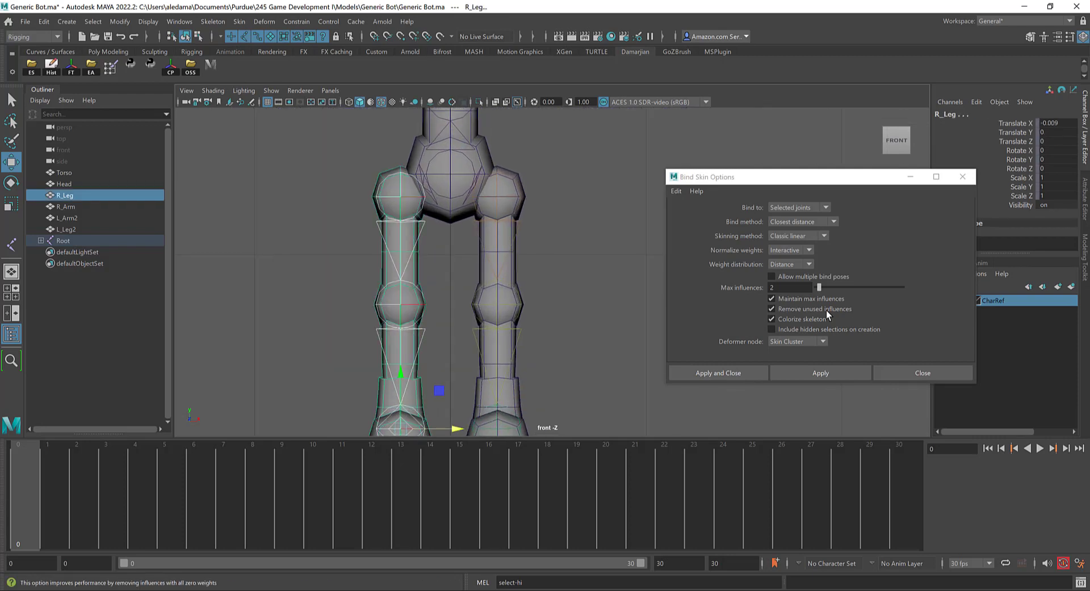
click(831, 366)
alt+middle_drag(437, 196, 443, 341)
scroll(462, 298, down, 2)
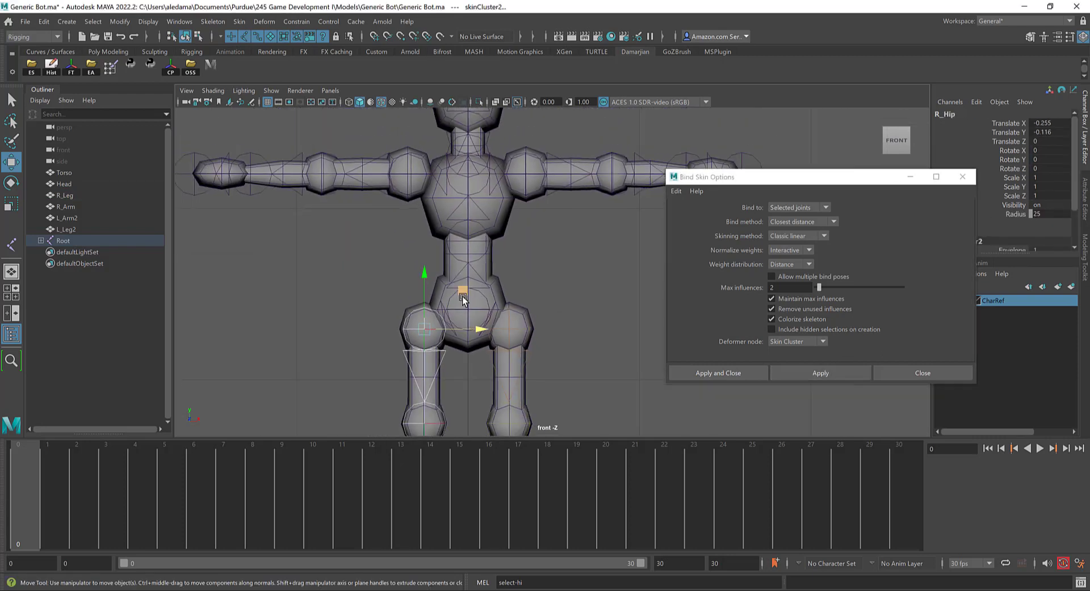
click(465, 305)
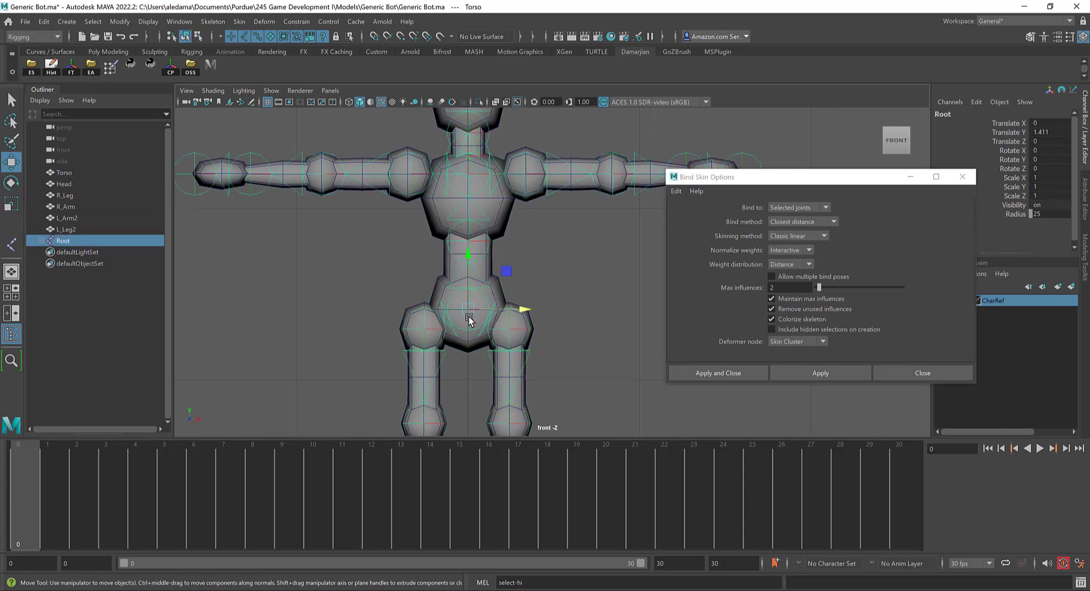
click(211, 66)
scroll(485, 269, down, 2)
scroll(485, 271, up, 3)
click(518, 274)
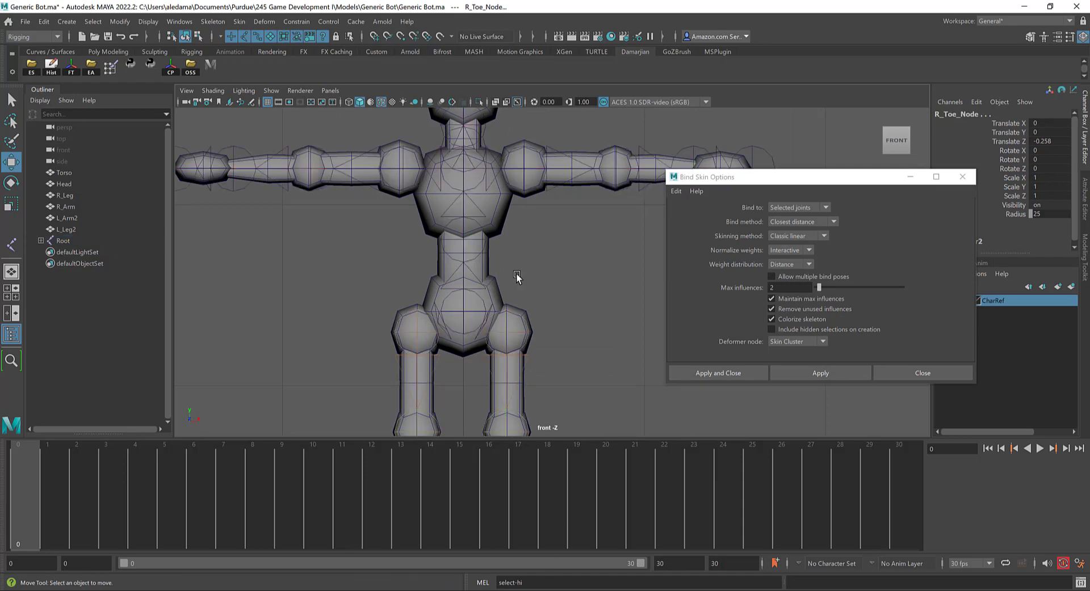
click(476, 290)
click(493, 220)
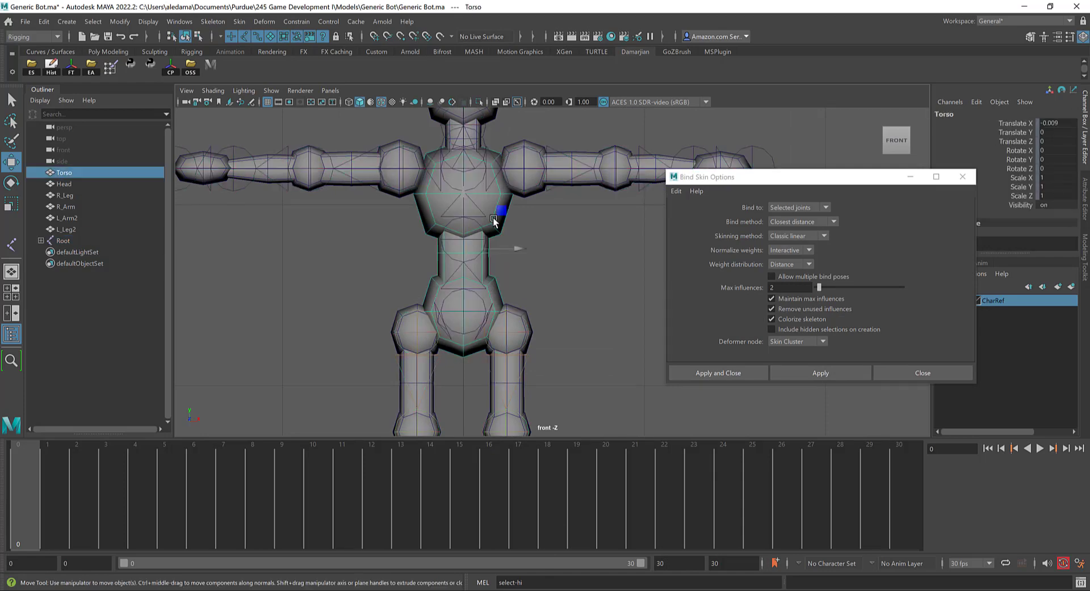
scroll(457, 309, up, 3)
Bind the Torso mesh to the Root, Sp1 and Clav joints using Closest distance and 2 maximum influences
click(442, 313)
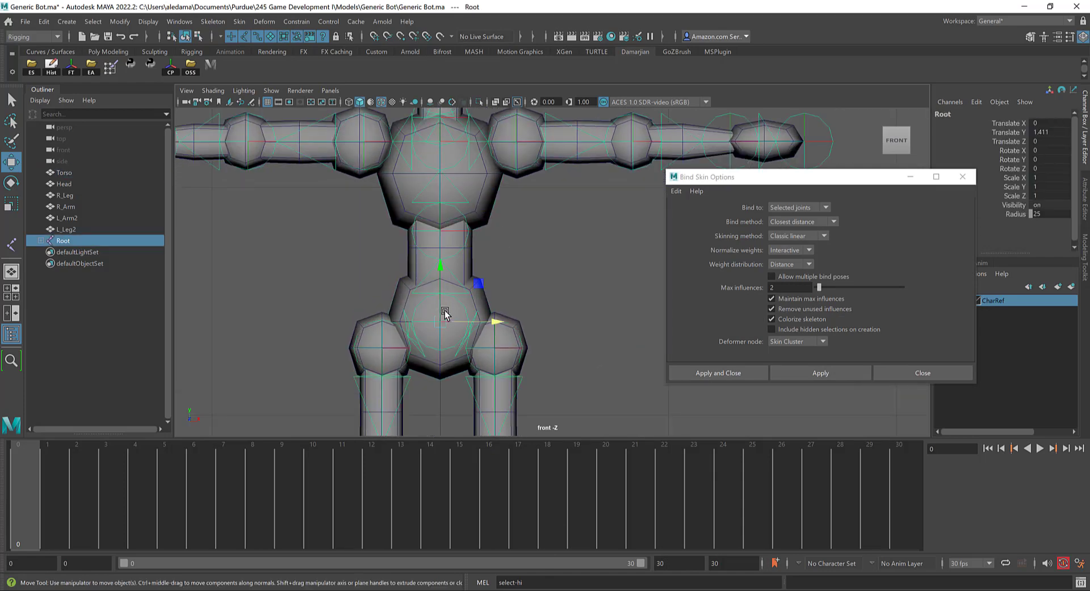
click(412, 228)
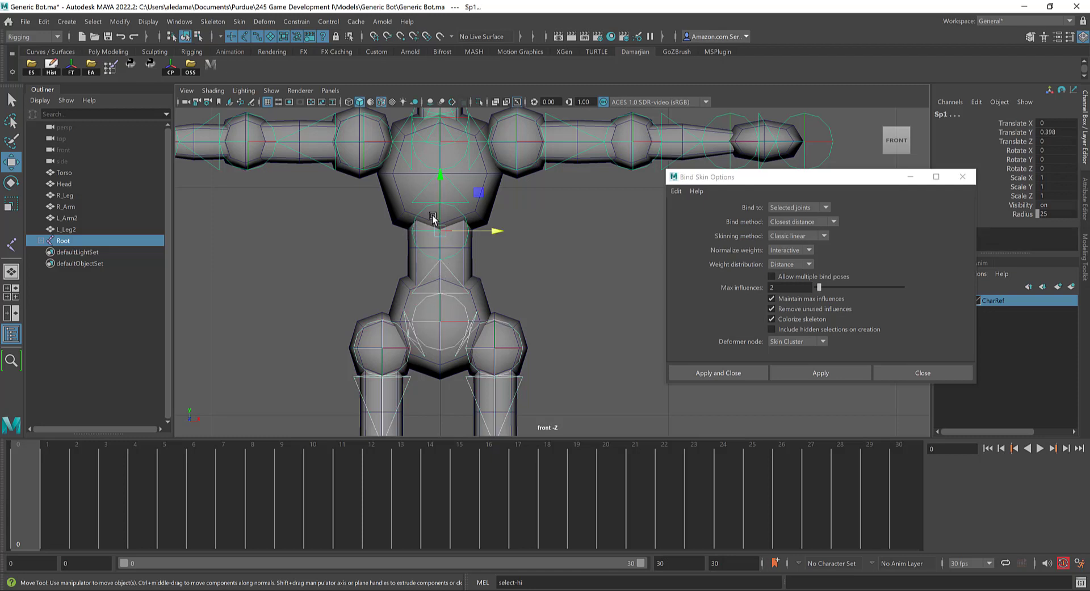
click(450, 163)
alt+middle_drag(493, 203, 526, 292)
shift+click(525, 302)
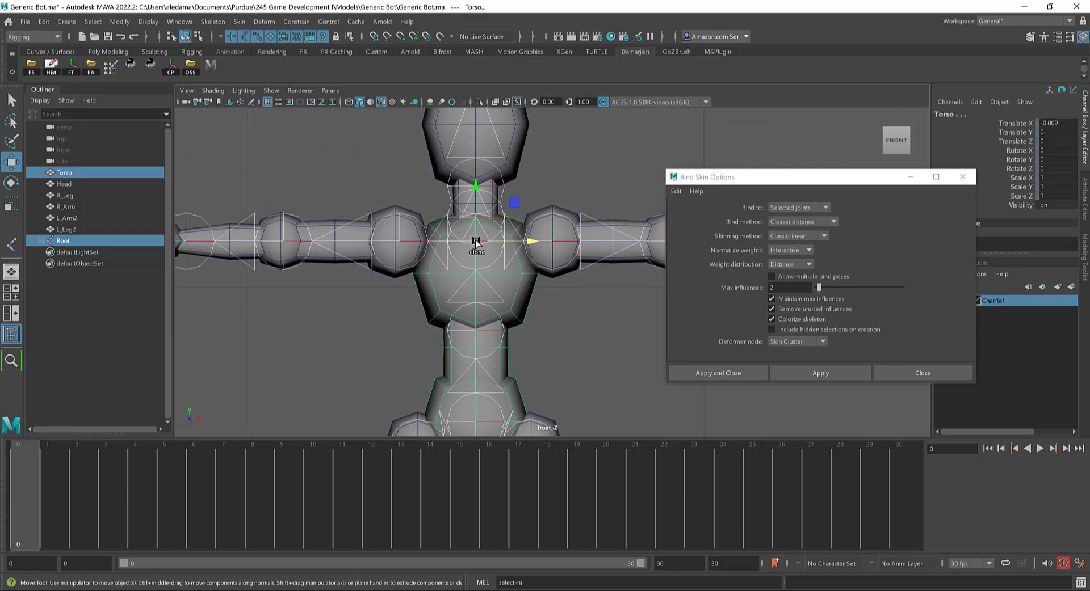
click(786, 373)
Rotate the Sp1 joint in the front view to test the bound torso's deformation, and undo the rotation
scroll(570, 378, down, 2)
alt+middle_drag(570, 377, 456, 322)
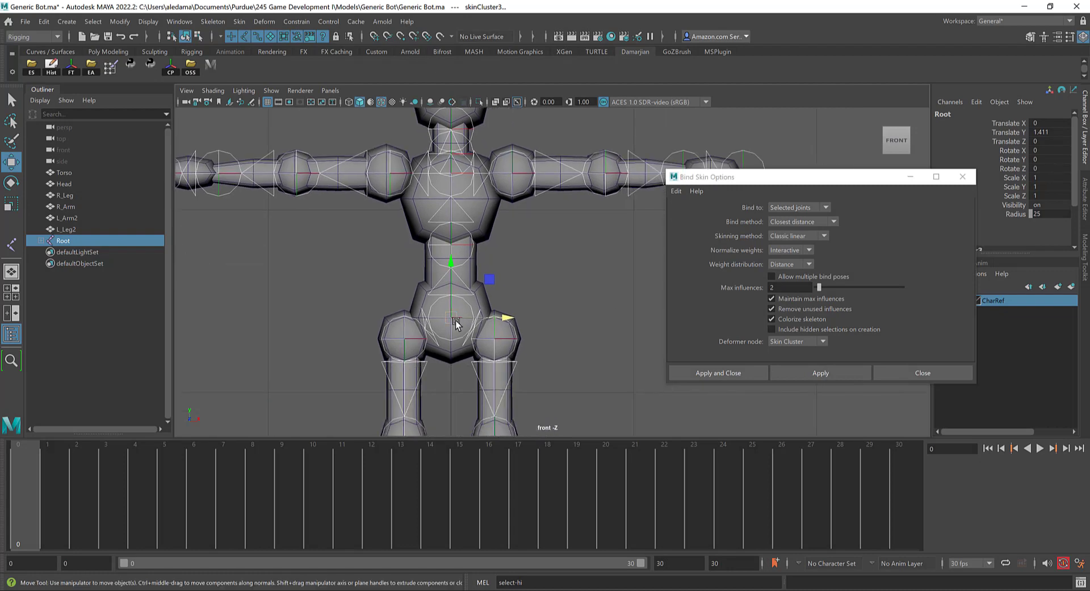
click(455, 246)
click(453, 245)
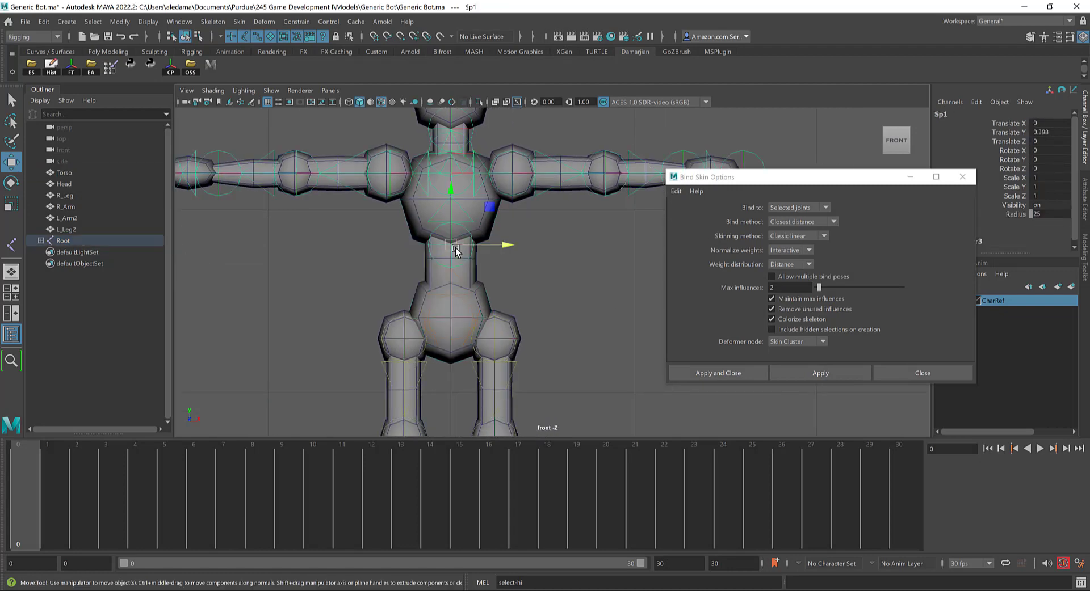
key(e)
mouse_move(500, 216)
mouse_down()
mouse_move(511, 263)
mouse_move(508, 205)
mouse_up()
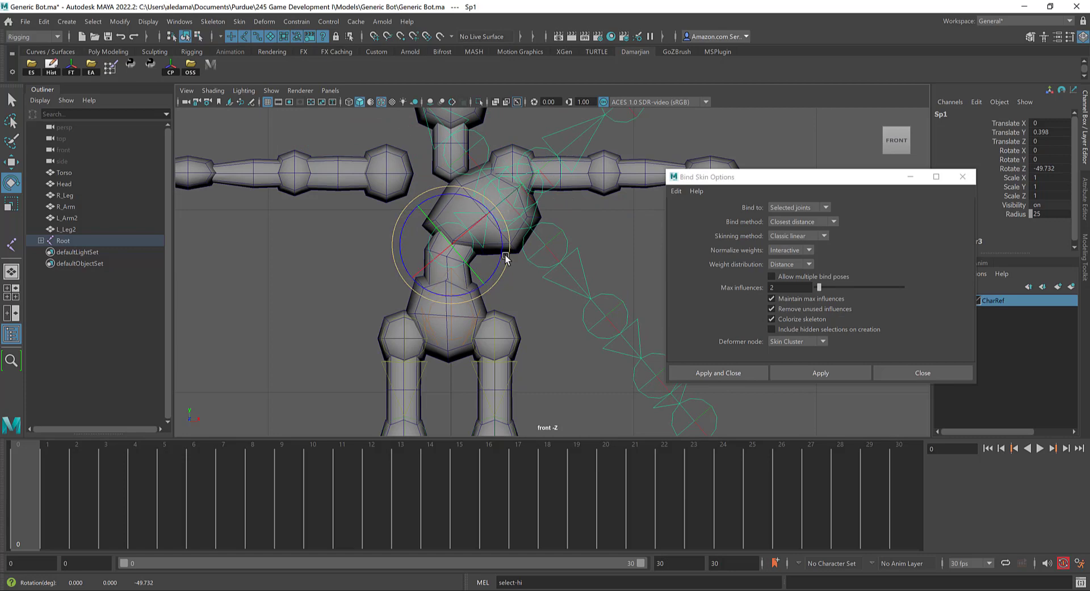
key(ctrl+z)
click(531, 257)
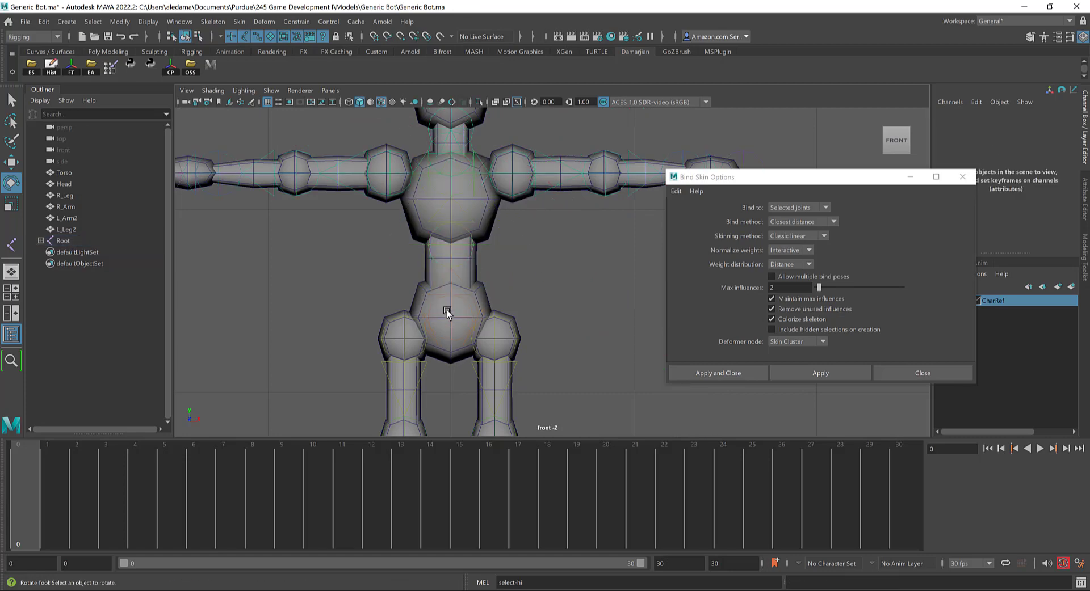
Select the joint chain from NeckBase up to HeadNode and set the joints' radius to 15
click(450, 158)
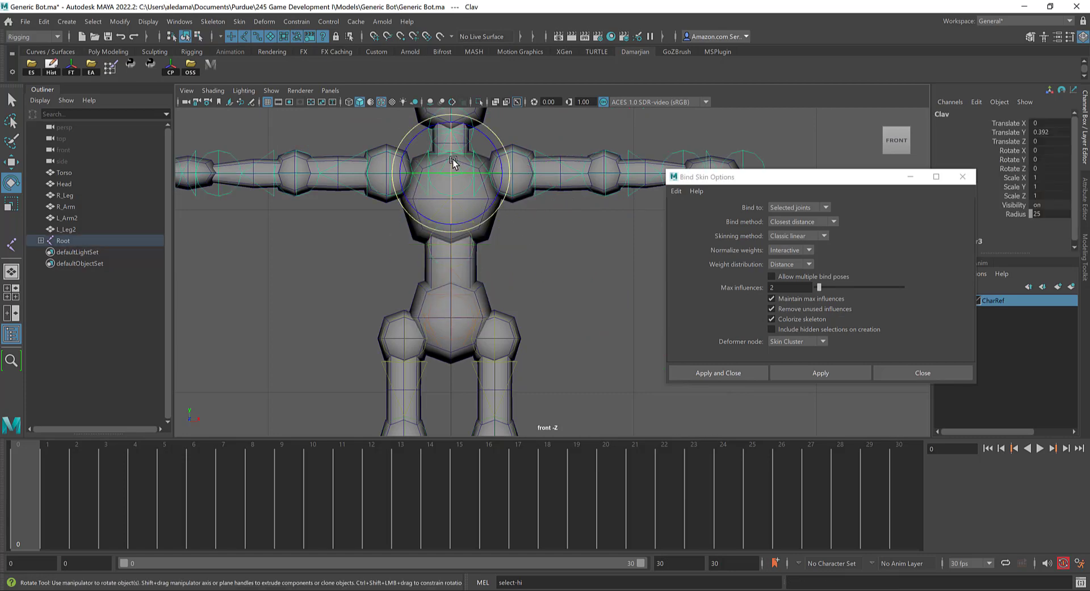
alt+middle_drag(475, 247, 487, 380)
scroll(500, 268, up, 3)
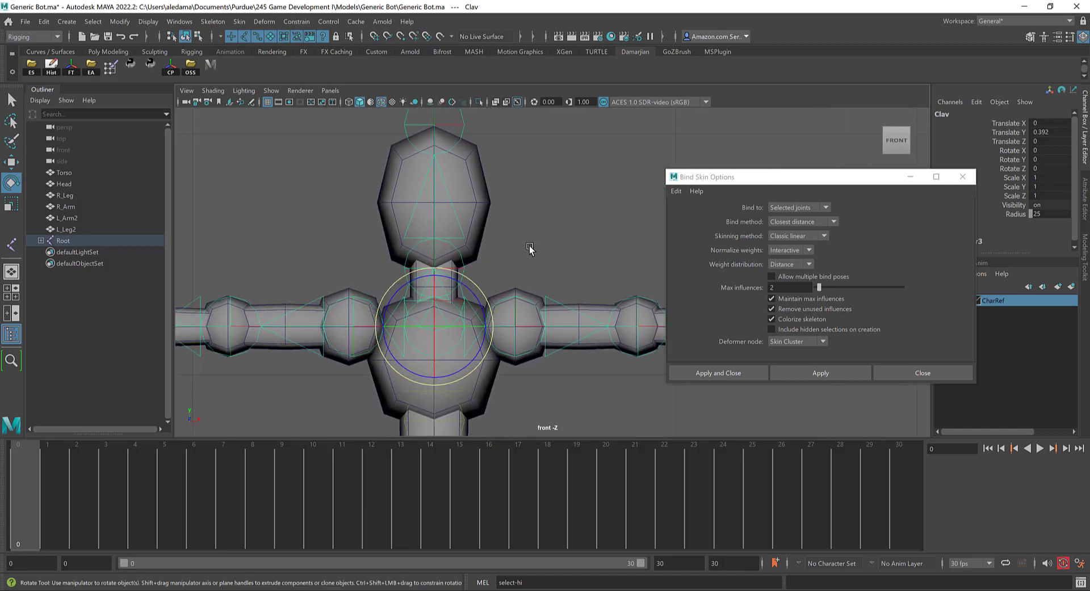
click(441, 297)
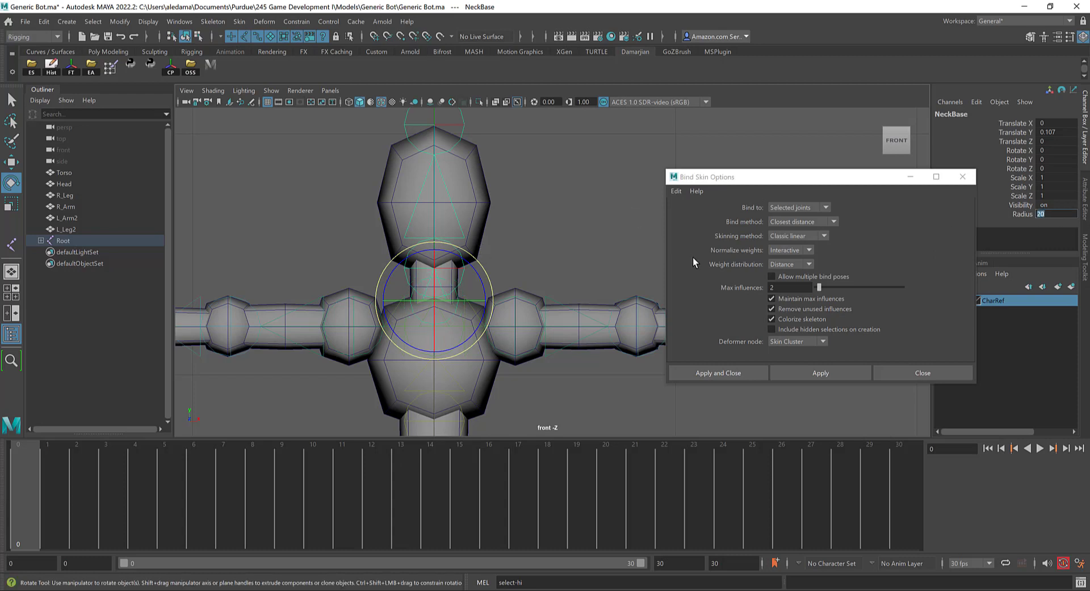
click(209, 66)
click(1060, 213)
text(2)
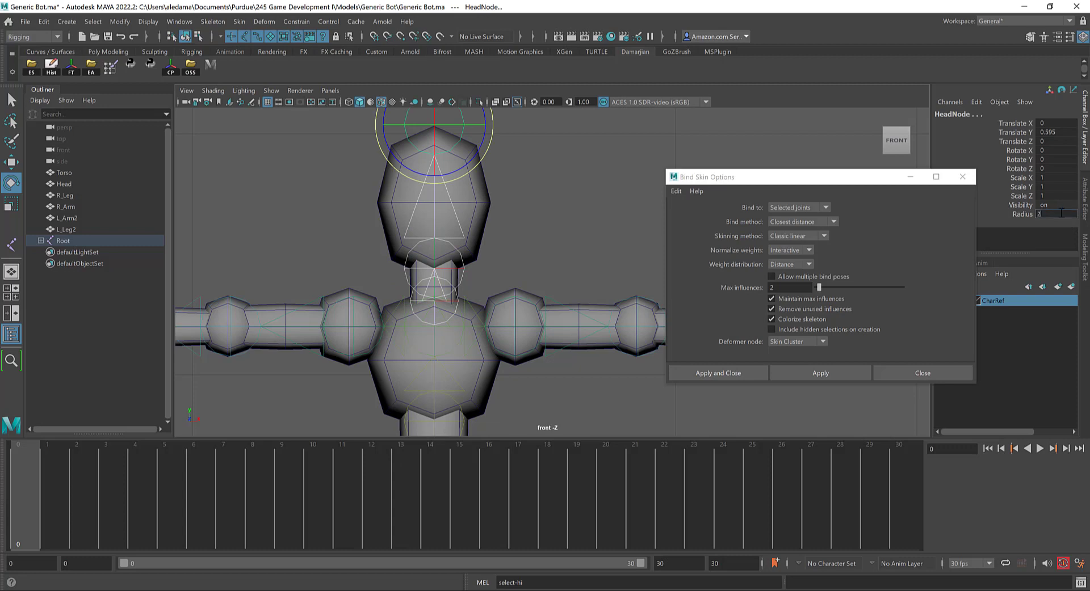
text(0)
key(Return)
key(Return)
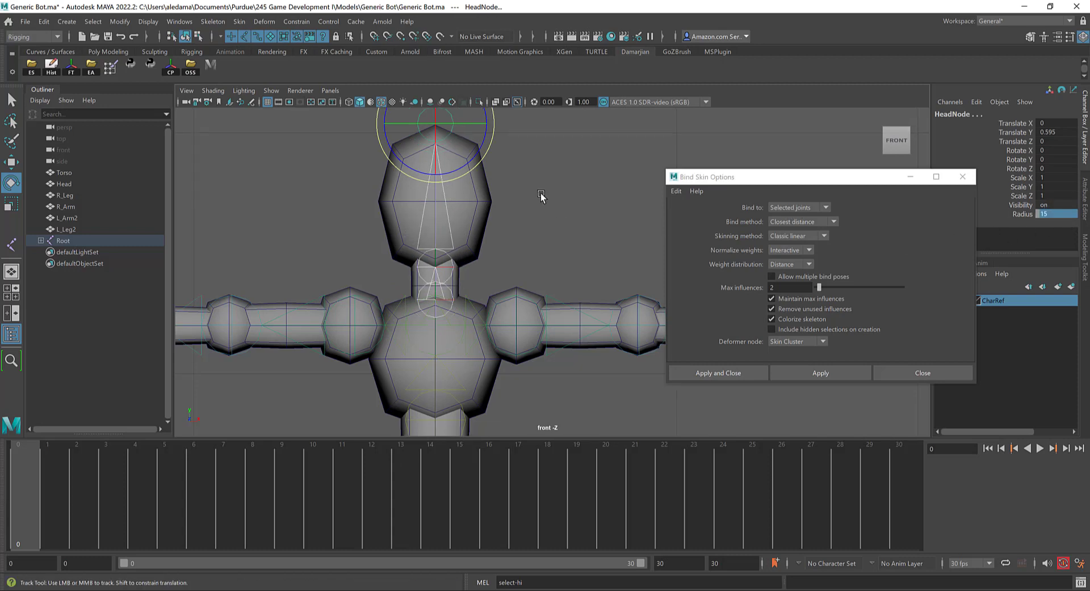
Bind the Head mesh to the selected neck and head joints using Closest distance and 2 maximum influences
alt+middle_drag(467, 225, 496, 176)
shift+click(496, 176)
click(812, 373)
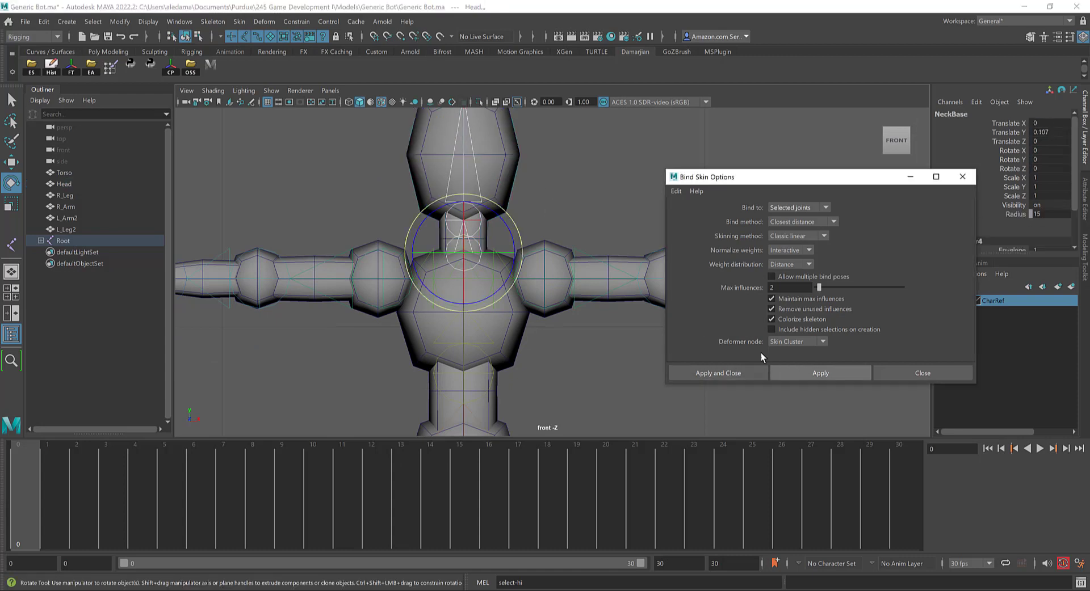
Bind the L_Arm2 mesh to the joint chain from L_Shoulder to L_FingerNode with the same skinning options
click(536, 270)
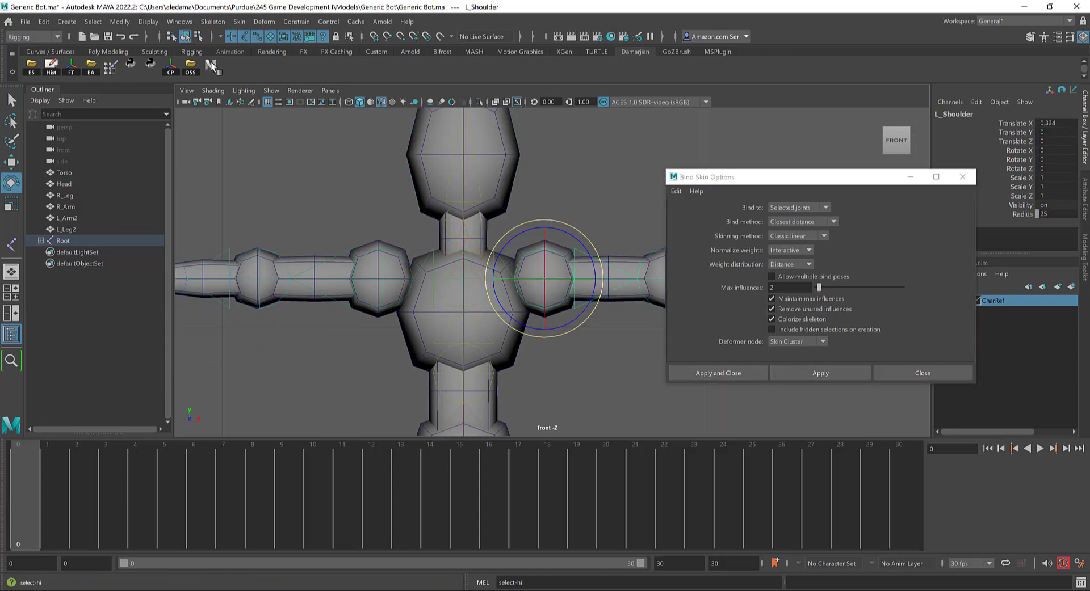
click(645, 267)
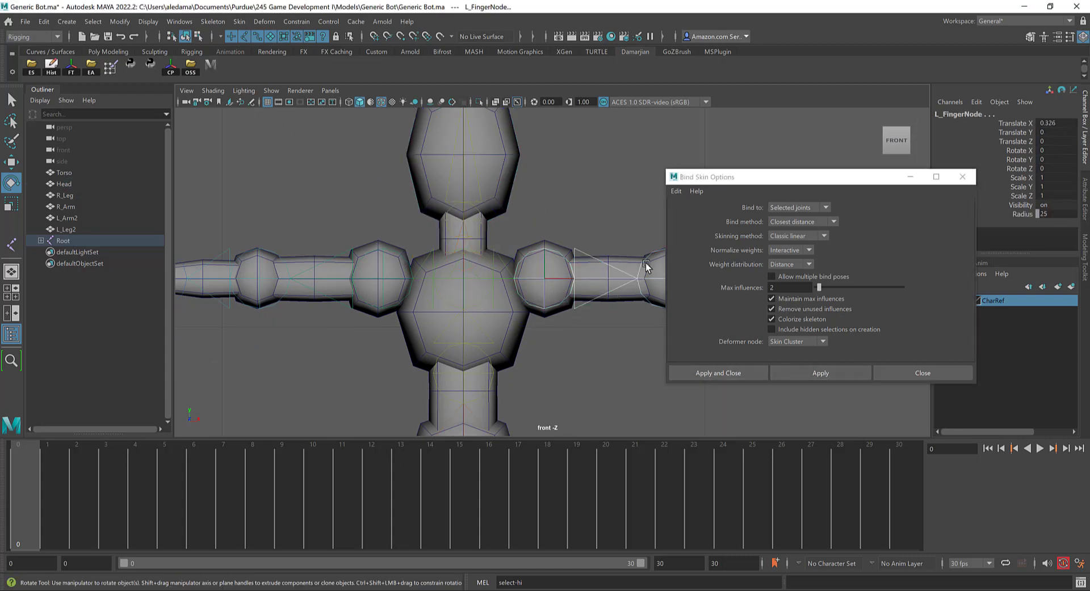
shift+click(551, 244)
click(795, 376)
scroll(504, 275, down, 2)
alt+middle_drag(503, 274, 320, 218)
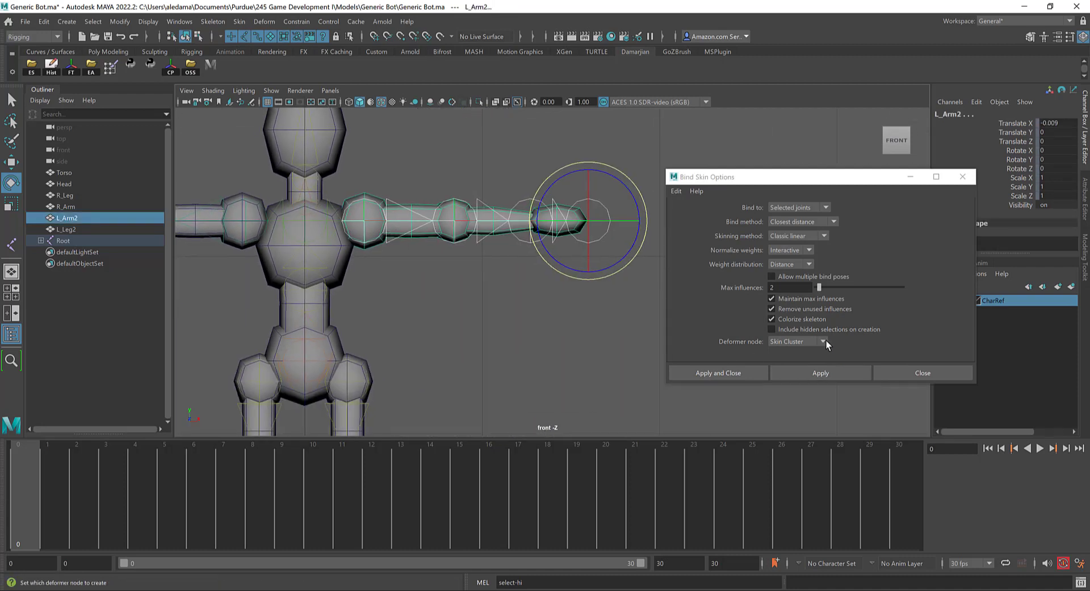
click(829, 374)
Bind the R_Arm mesh to the joint chain starting at R_Shoulder with the same skinning options
alt+middle_drag(419, 279, 624, 333)
click(461, 264)
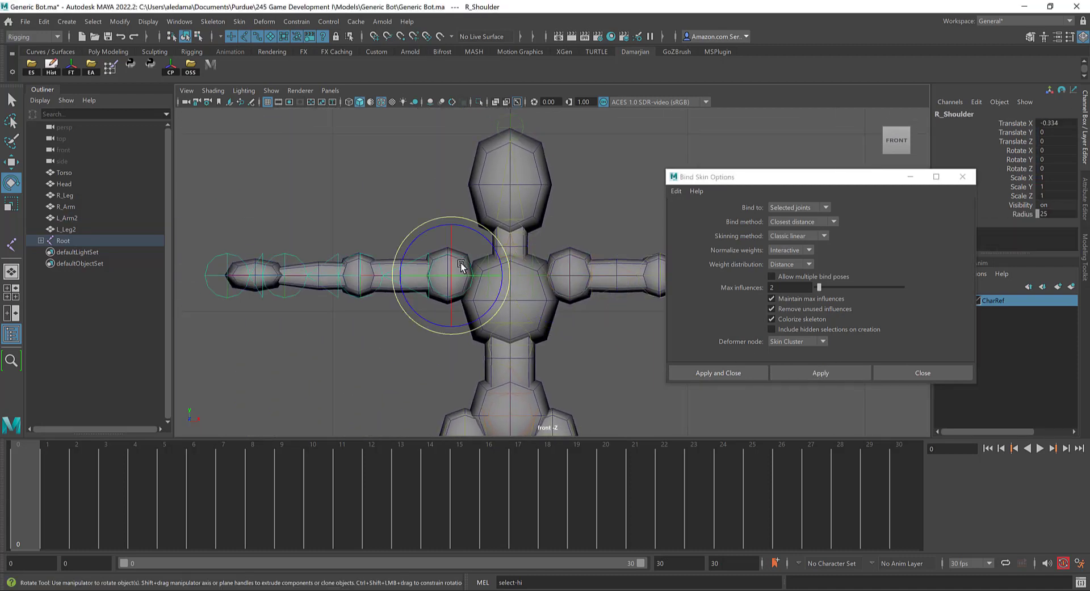
shift+click(364, 265)
click(821, 374)
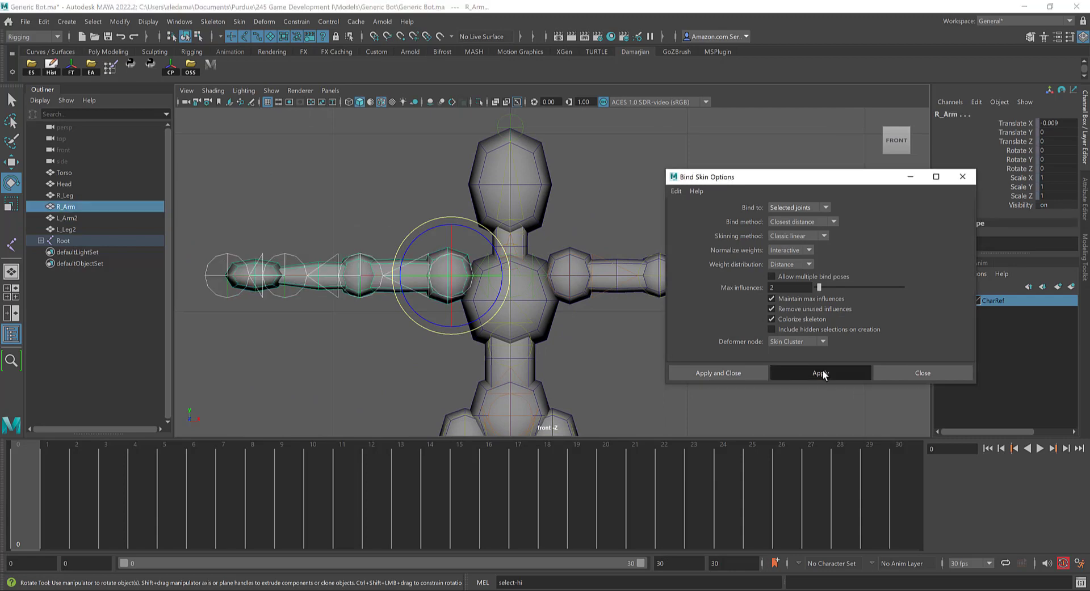
Show the bound bot in the perspective view and save the scene
key(space)
drag(616, 269, 579, 260)
alt+right_drag(579, 260, 542, 198)
alt+middle_drag(542, 199, 541, 278)
alt+drag(542, 278, 633, 245)
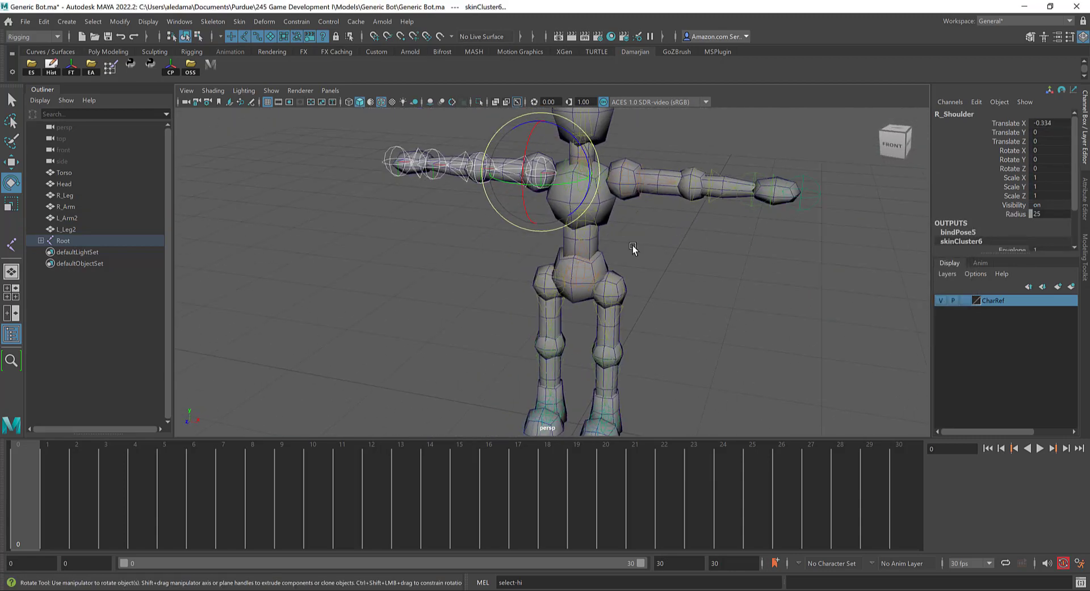
click(632, 245)
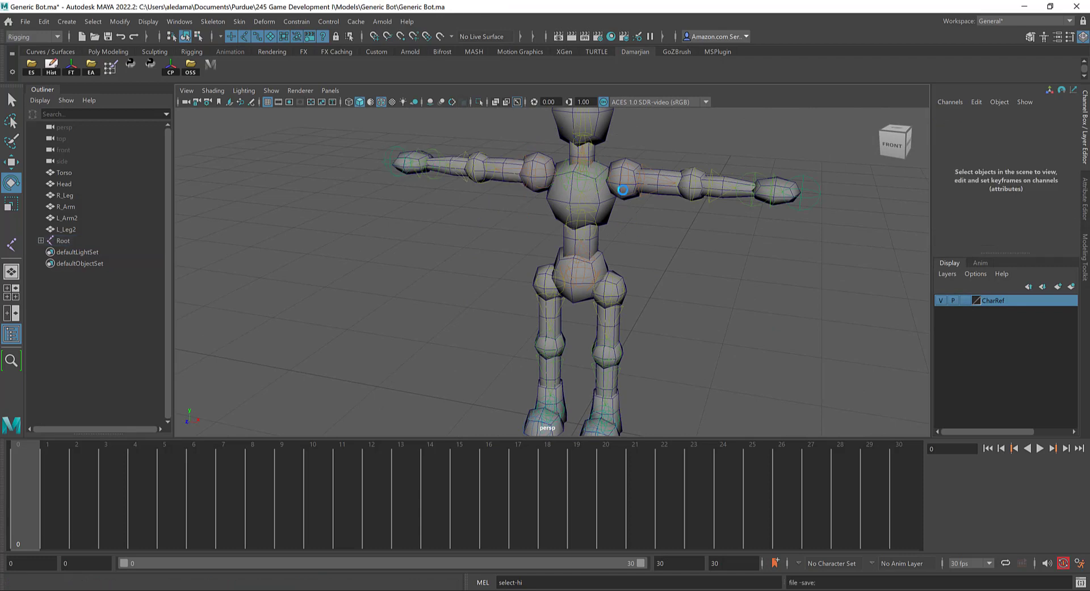
Rotate the L_Shoulder and R_Shoulder joints to lower both arms to the bot's sides, testing the arm deformation
click(625, 165)
drag(668, 158, 669, 215)
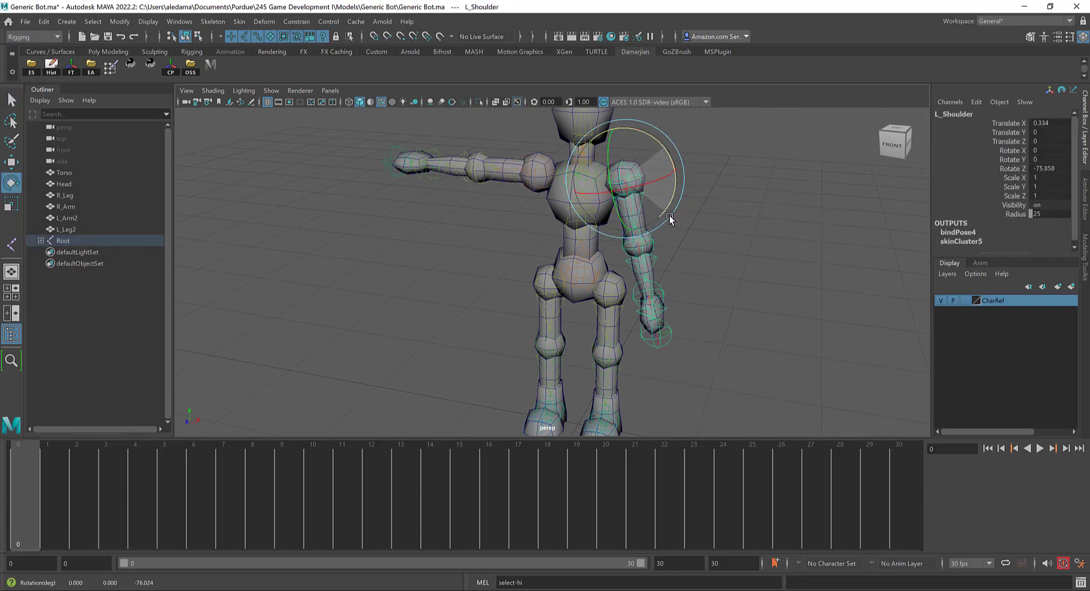
click(544, 172)
drag(582, 160, 417, 211)
Rotate the L_Knee joint to test the left lower leg's deformation, and undo the rotation
click(621, 338)
alt+drag(720, 359, 612, 340)
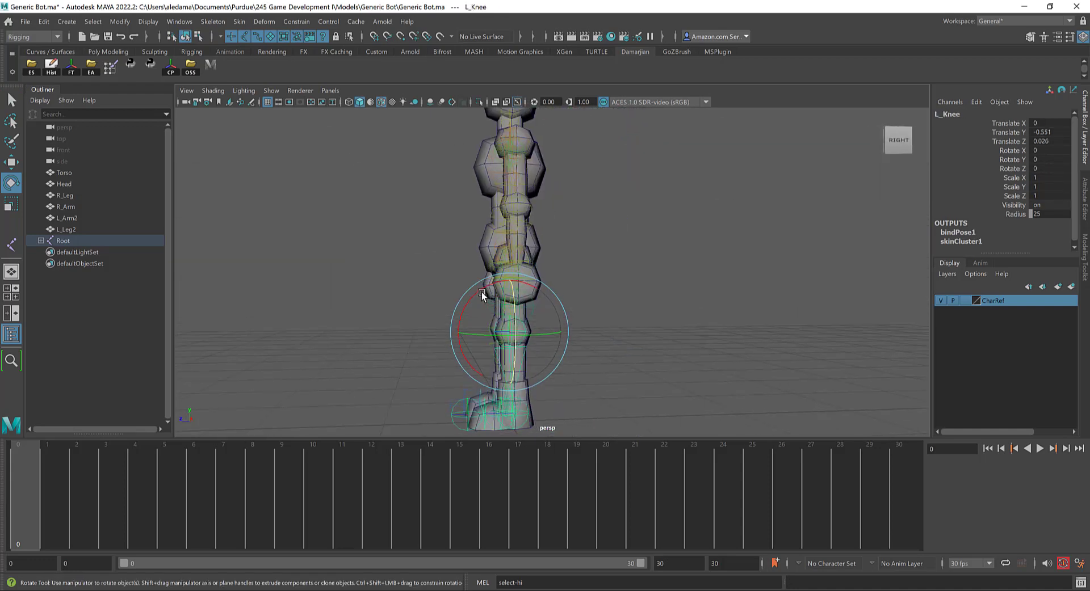
drag(487, 292, 509, 345)
key(ctrl+z)
click(510, 345)
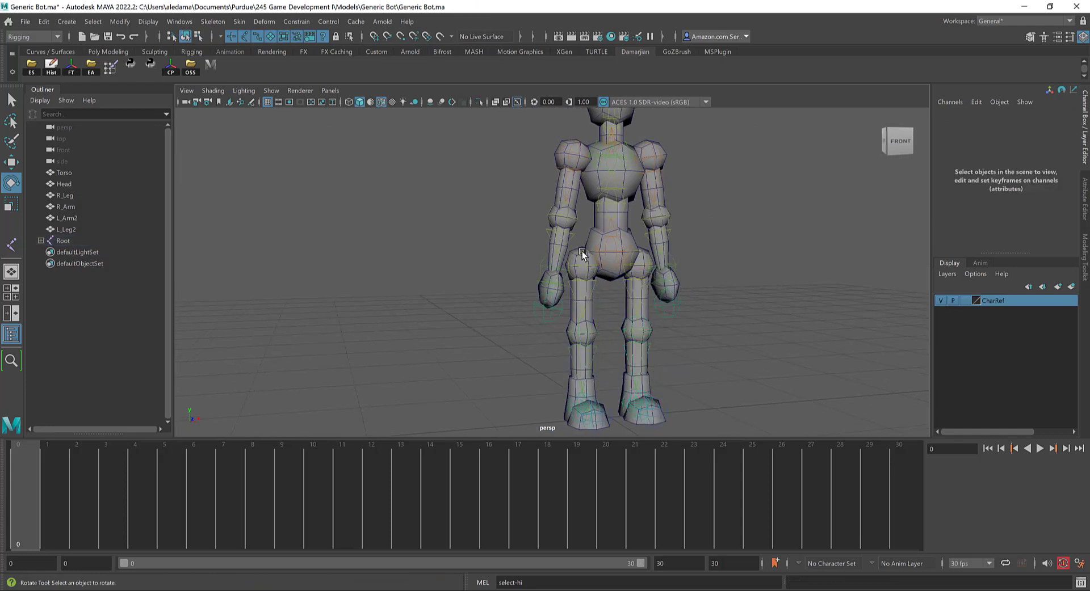
Rotate the R_Hip joint to test the right leg's deformation, and undo the rotation
click(599, 266)
alt+drag(599, 267, 608, 341)
click(480, 299)
click(554, 265)
key(ctrl+z)
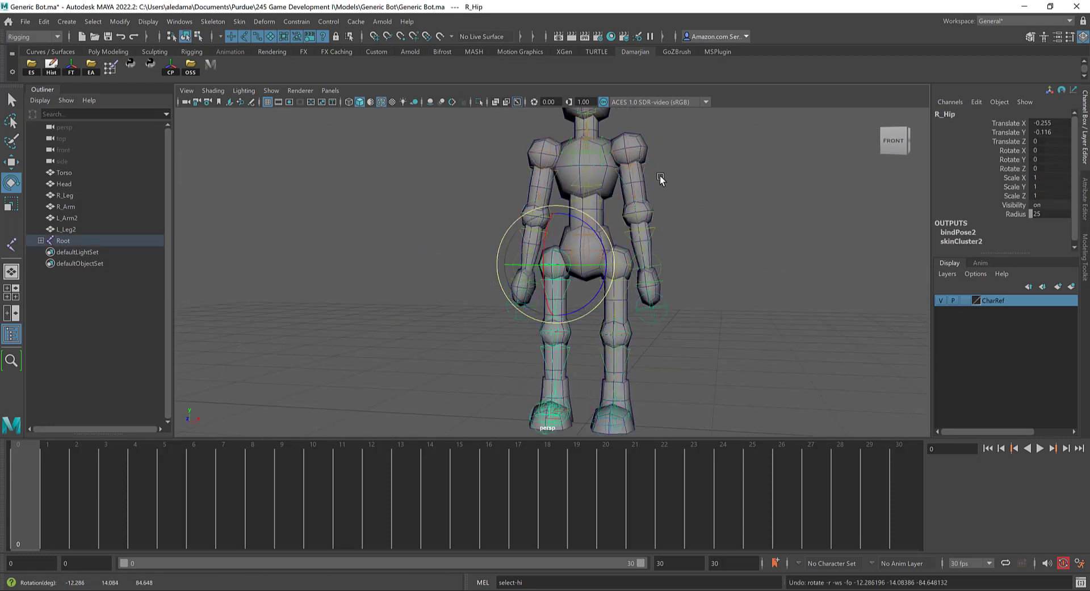
Rotate the Neck joint about -37 degrees around Y to test how the head turns
alt+middle_drag(658, 165, 615, 346)
scroll(607, 348, up, 5)
click(544, 365)
mouse_move(544, 365)
mouse_down()
mouse_move(534, 365)
mouse_move(553, 370)
mouse_up()
scroll(704, 352, down, 5)
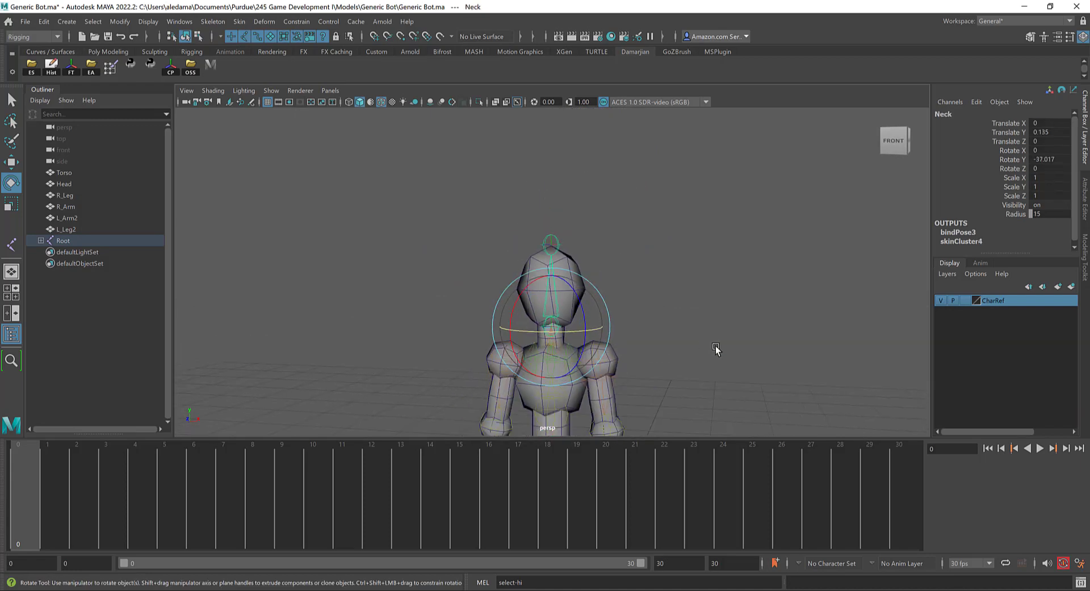
Undo the neck and shoulder test rotations to bring the bot back towards its T-pose
alt+middle_drag(715, 350, 705, 226)
key(ctrl+z)
key(ctrl+z)
key(ctrl+z)
key(ctrl+z)
alt+drag(705, 226, 683, 262)
key(ctrl+z)
key(ctrl+z)
key(ctrl+z)
key(ctrl+z)
Select the Root joint and rotate it about -7 degrees around Y, checking the whole bot from above
click(699, 313)
click(581, 323)
click(583, 319)
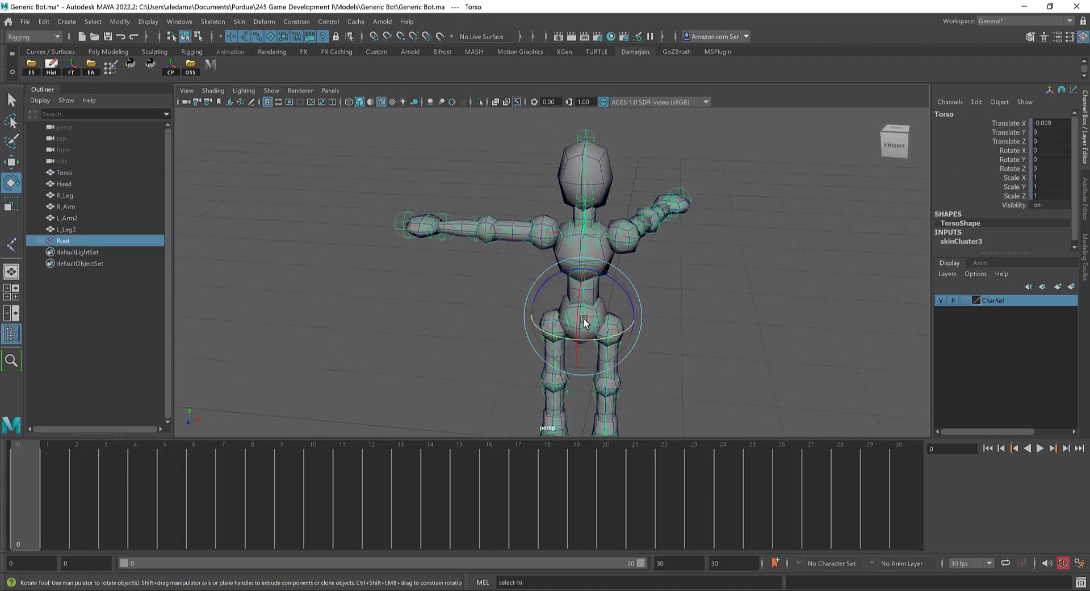
right_drag(715, 270, 776, 268)
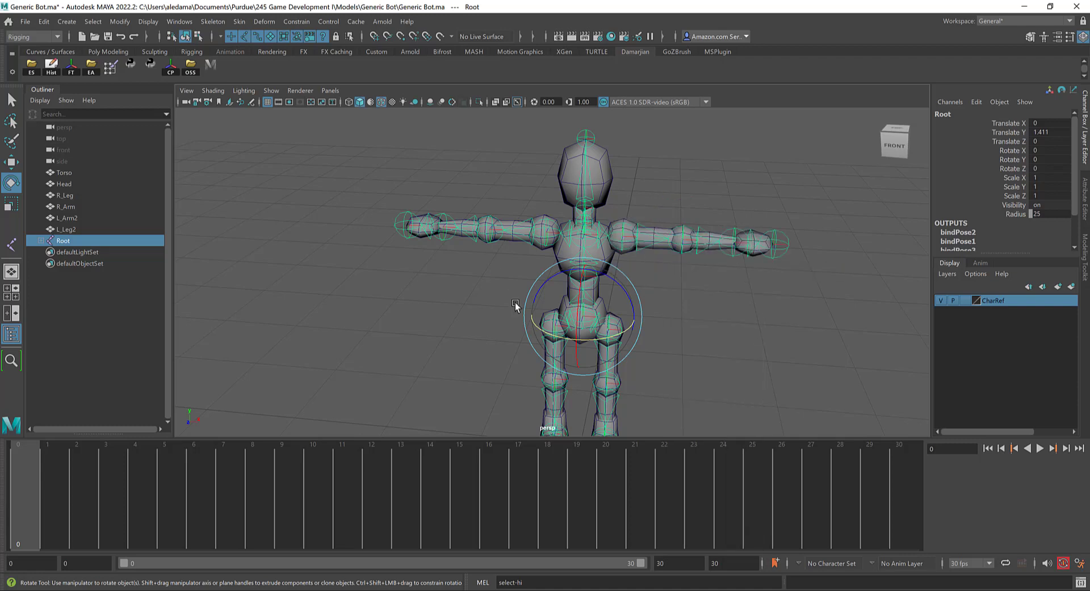
scroll(681, 263, down, 5)
middle_drag(641, 288, 633, 287)
alt+middle_drag(632, 287, 629, 236)
alt+drag(467, 272, 730, 301)
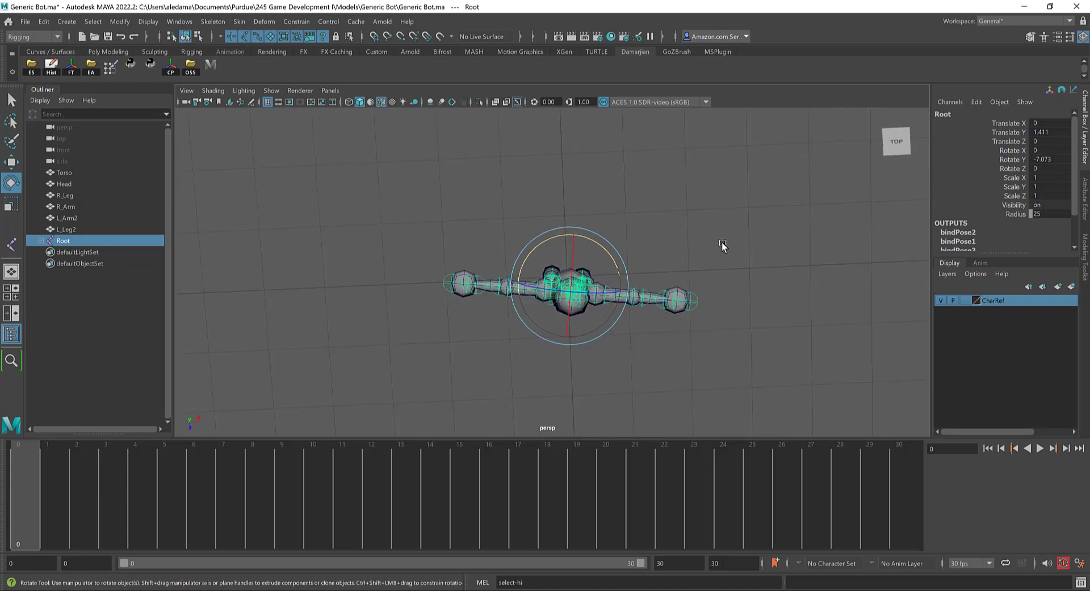
Undo the Root joint's test rotation, checking the bot in the front and top views
key(space)
drag(721, 242, 720, 272)
scroll(615, 283, down, 2)
key(space)
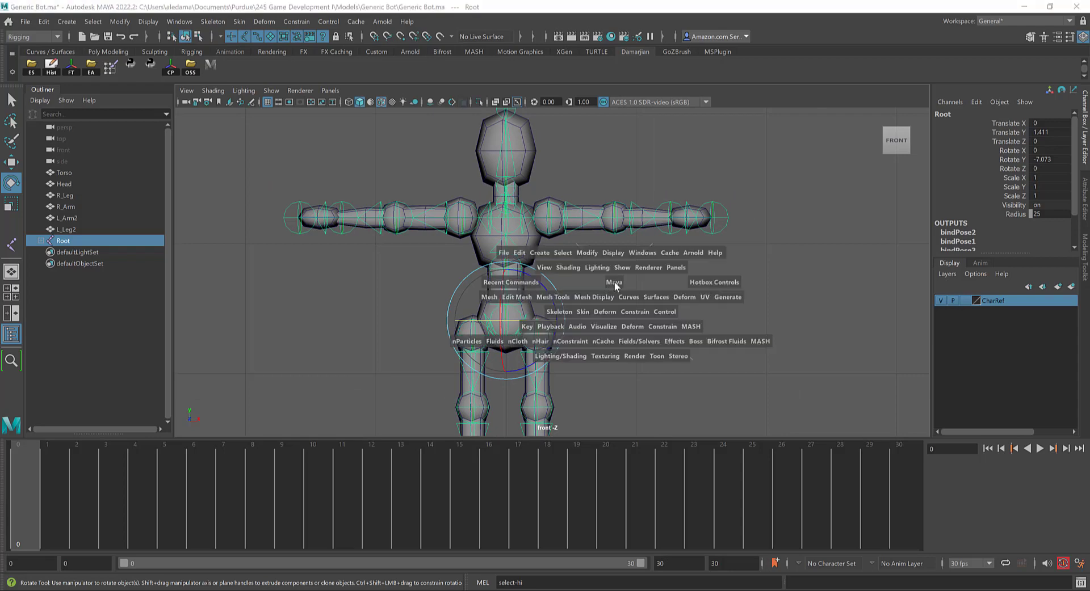
drag(614, 281, 572, 282)
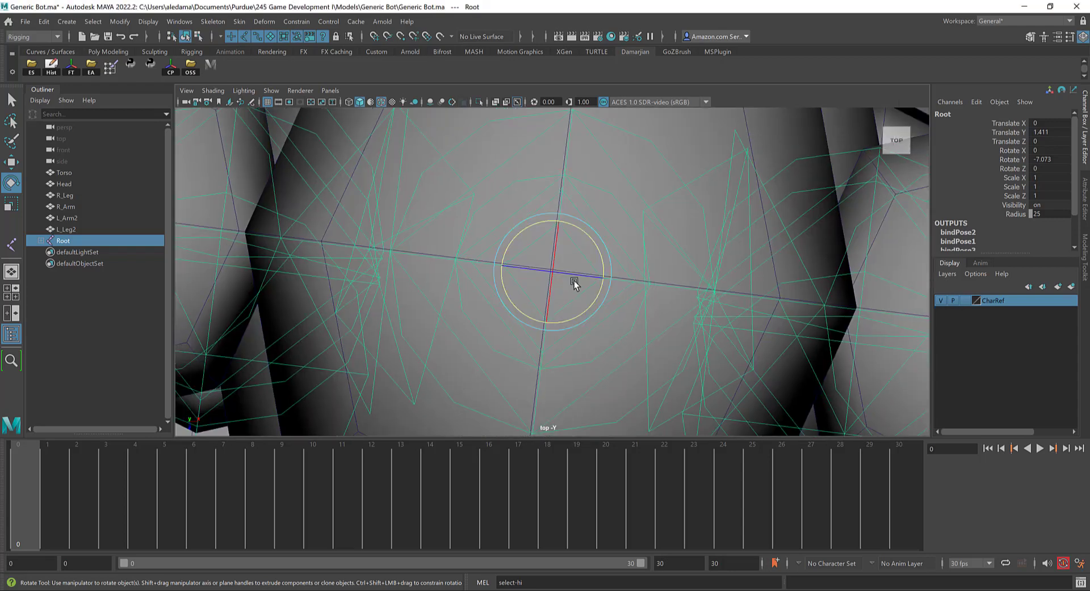
scroll(579, 280, down, 5)
key(ctrl+z)
key(ctrl+z)
scroll(744, 247, down, 3)
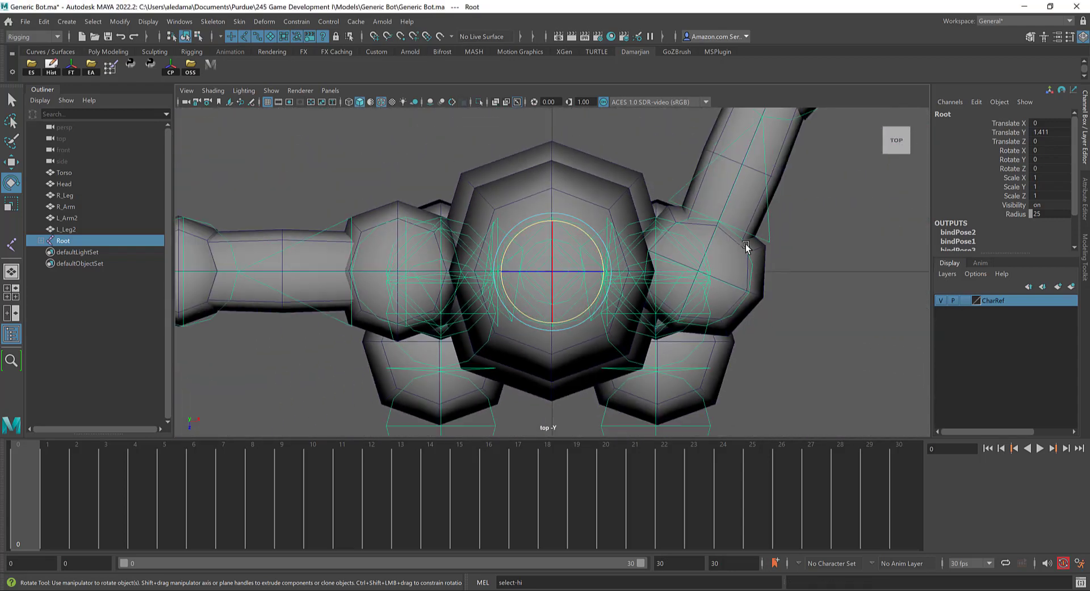
Select the L_Shoulder joint in the top view and set its Rotate Y to 2 to straighten the raised arm
click(713, 287)
click(660, 249)
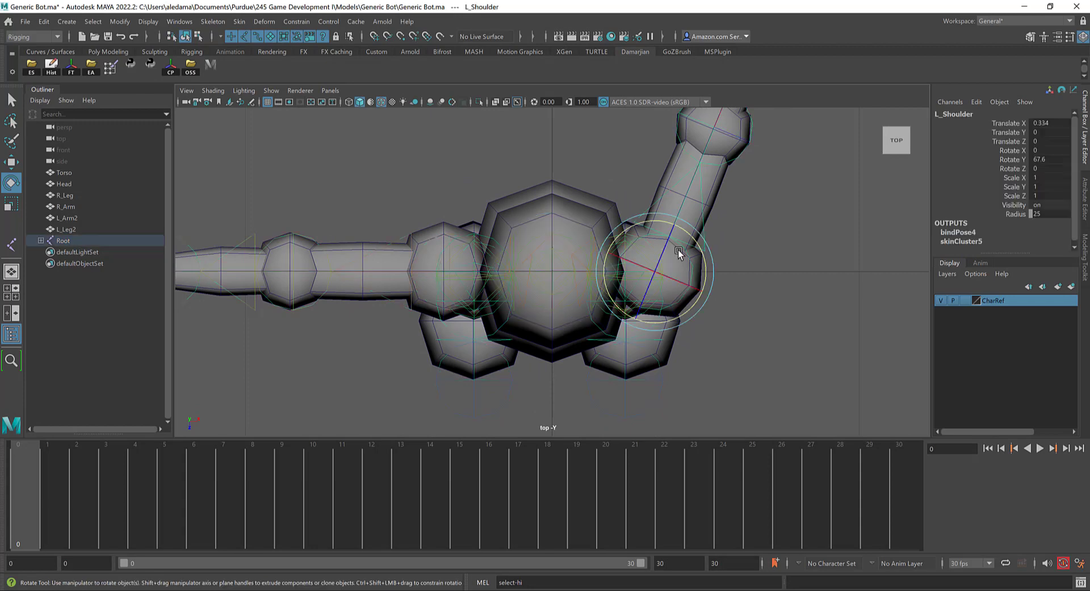
double_click(1043, 162)
text(0)
key(Return)
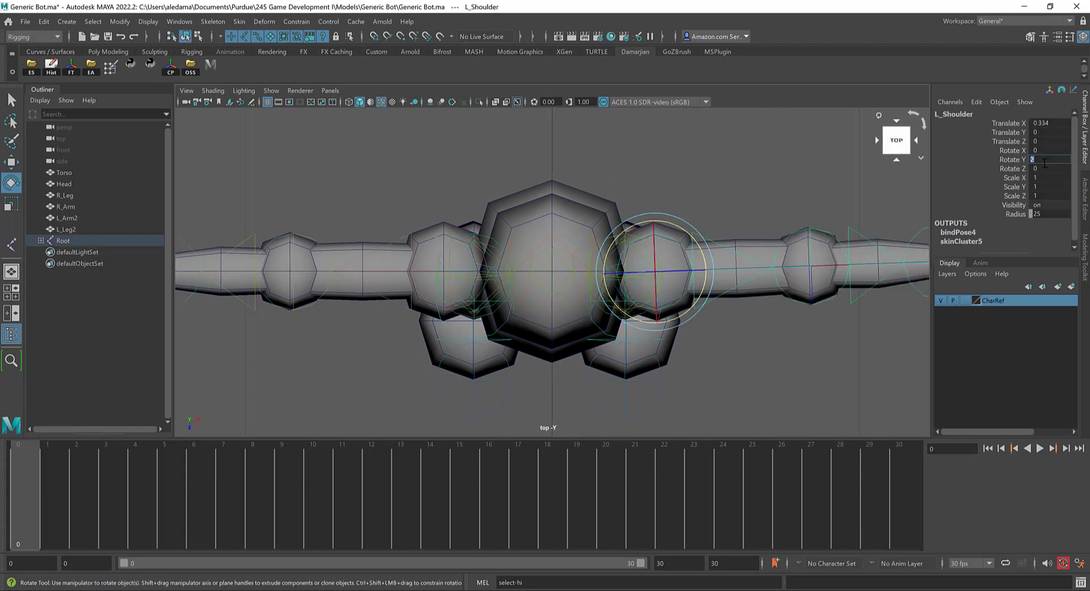
scroll(742, 287, down, 2)
scroll(703, 336, down, 3)
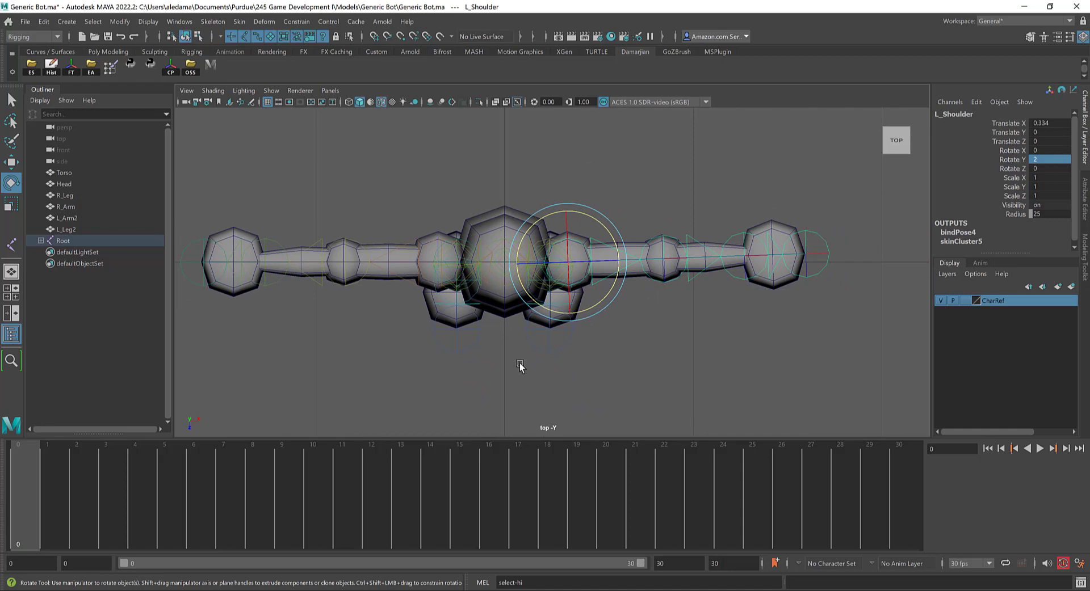
Select the Root joint with its entire joint hierarchy and set Rotate X, Y and Z to 0 for all joints
alt+drag(528, 369, 530, 309)
alt+drag(522, 368, 495, 317)
scroll(591, 298, up, 5)
alt+drag(595, 295, 587, 267)
click(600, 210)
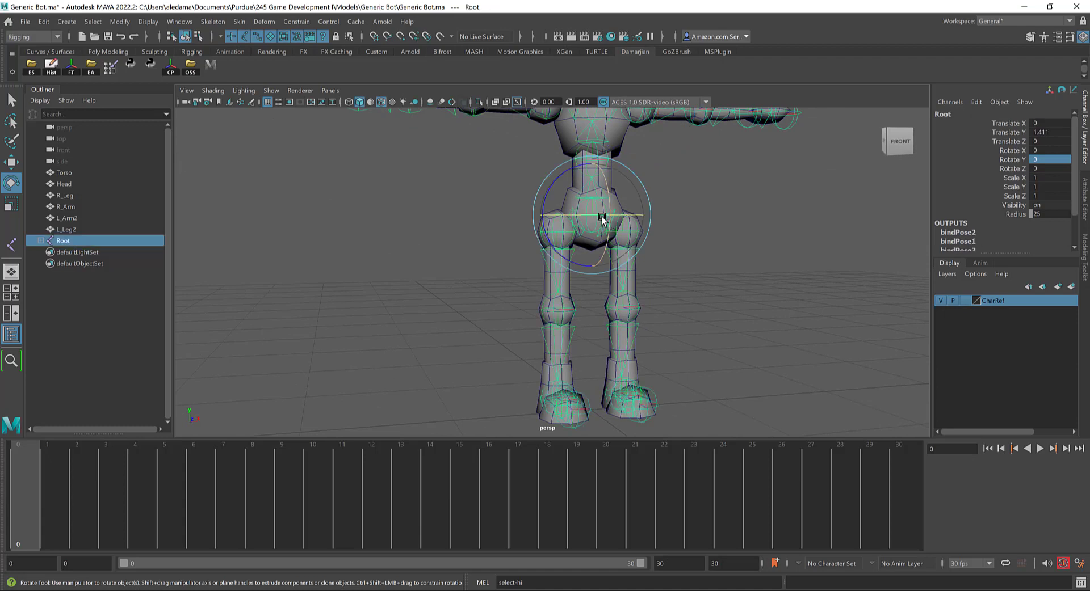
click(694, 190)
click(600, 215)
key(w)
alt+drag(744, 221, 720, 222)
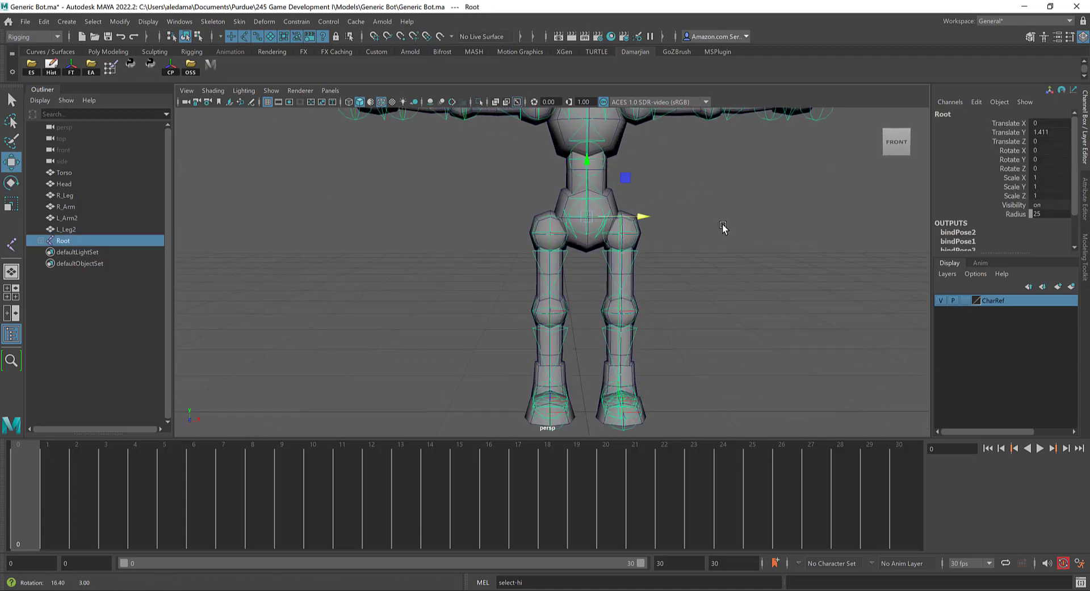
click(211, 65)
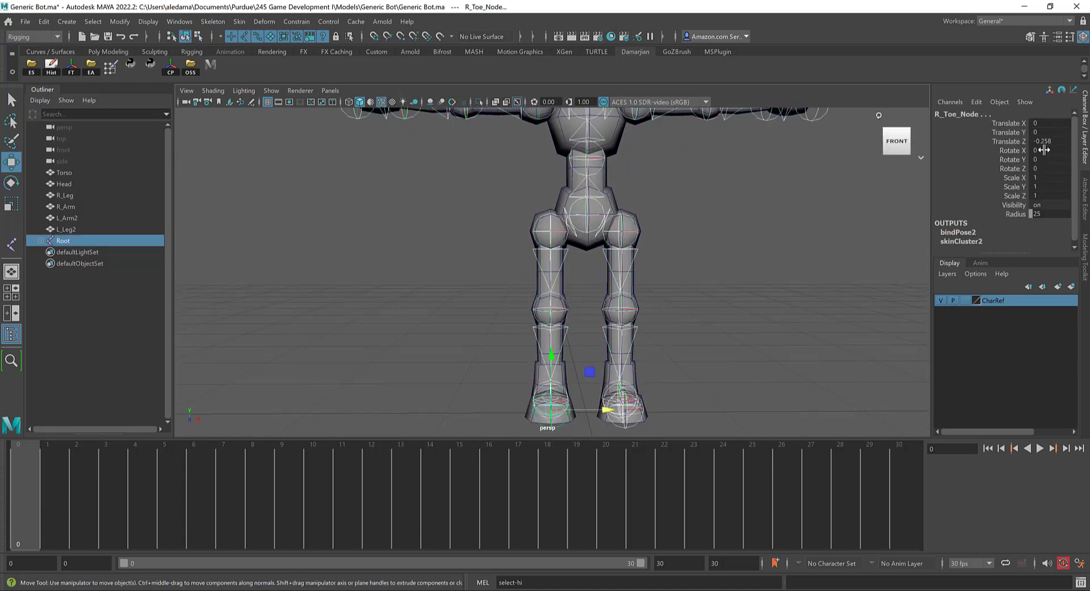
drag(1050, 151, 1058, 170)
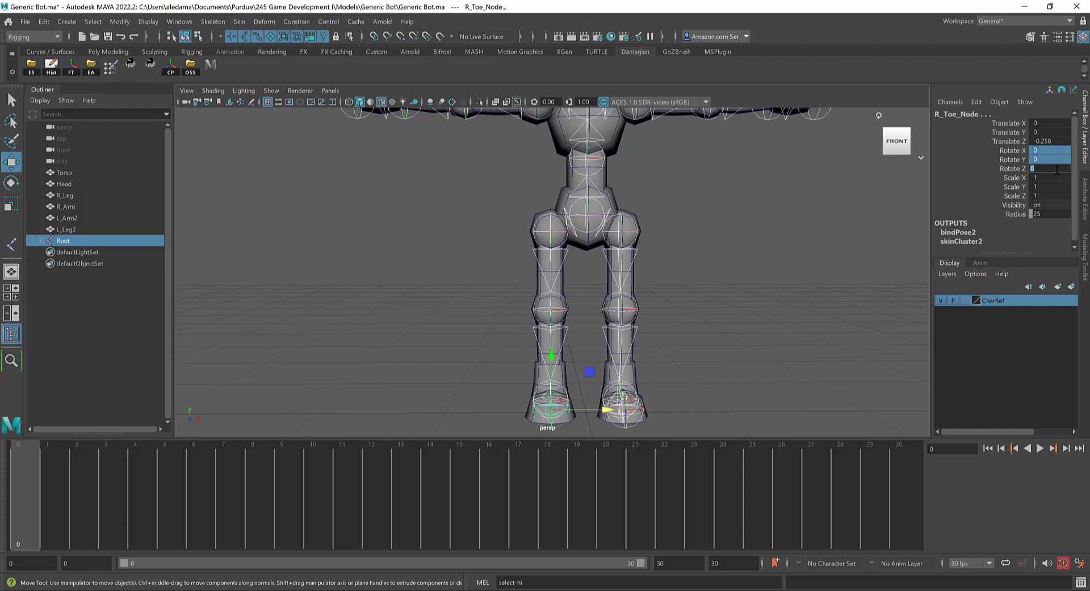
Examine the whole bot's T-pose and joint alignment in the front and perspective views
alt+right_drag(695, 223, 585, 247)
alt+drag(585, 247, 719, 252)
key(space)
alt+right_drag(646, 250, 602, 253)
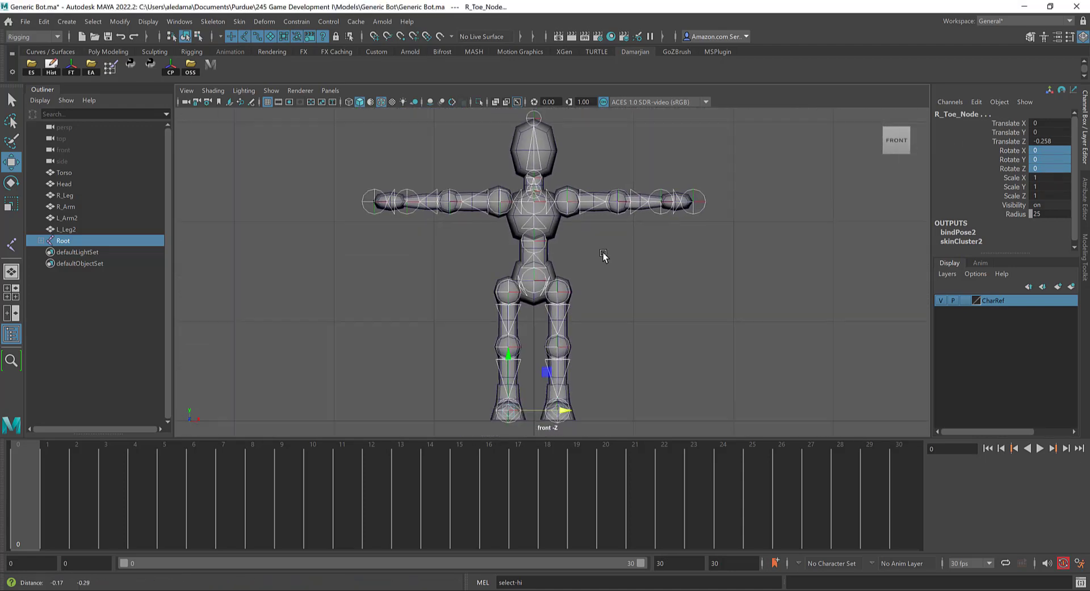
key(space)
drag(672, 302, 630, 253)
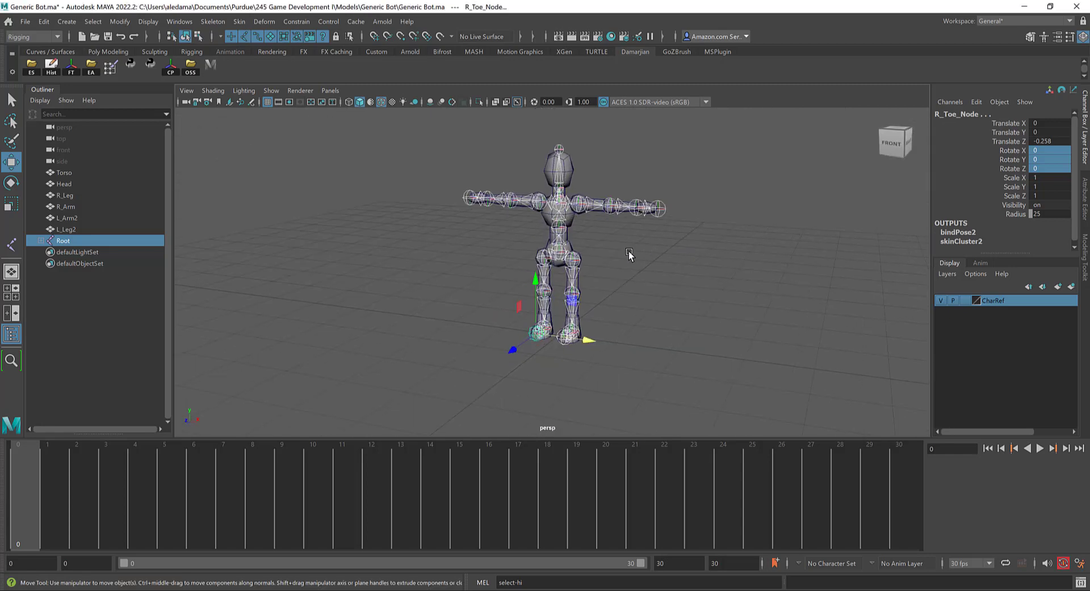
scroll(605, 251, up, 5)
alt+middle_drag(627, 239, 636, 265)
scroll(635, 262, down, 4)
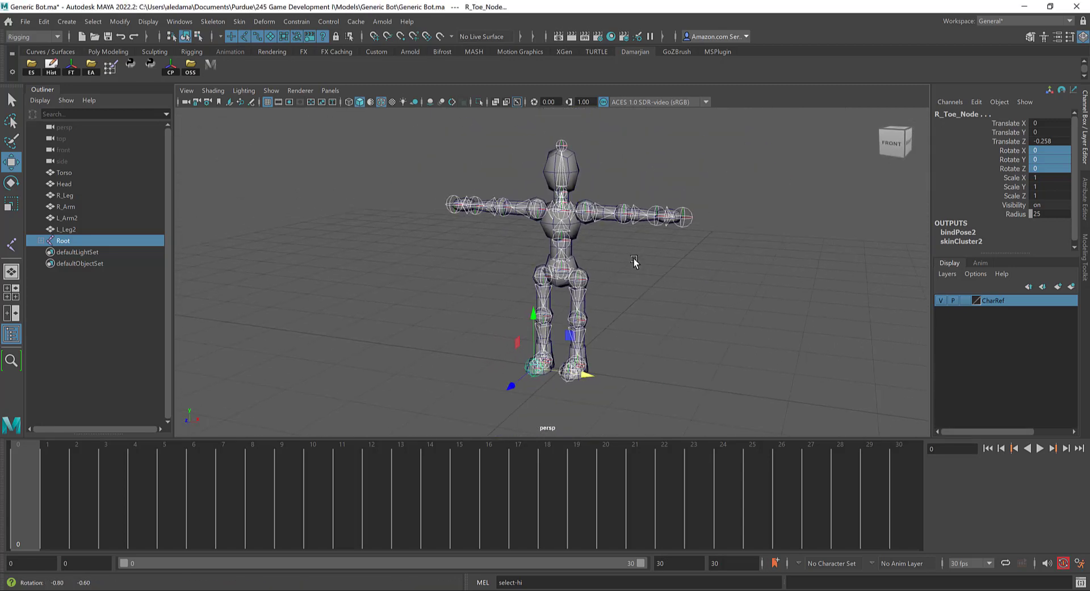